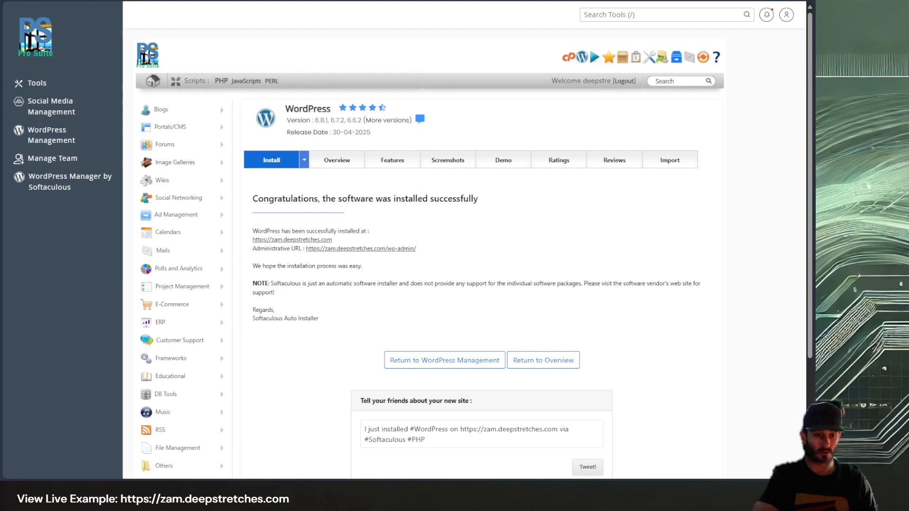
Step: Open the new site's WordPress admin address and start the onboarding process
click(367, 250)
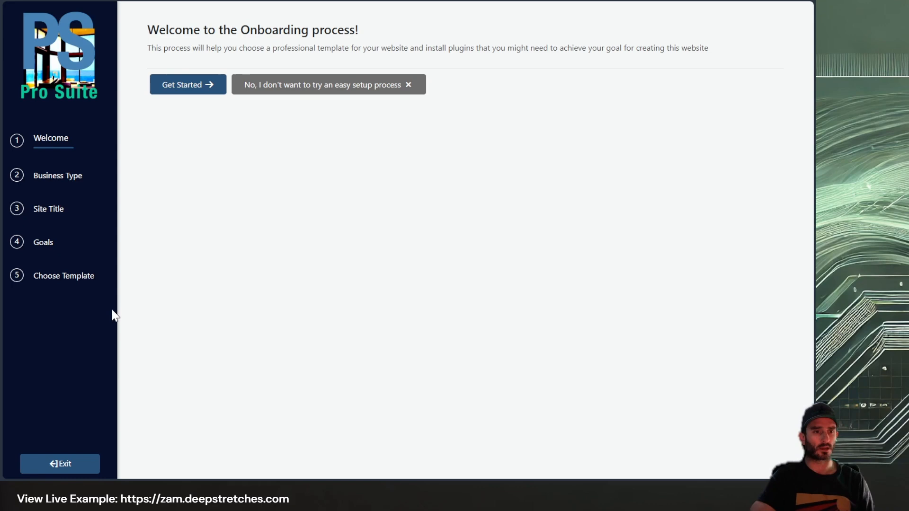
click(185, 87)
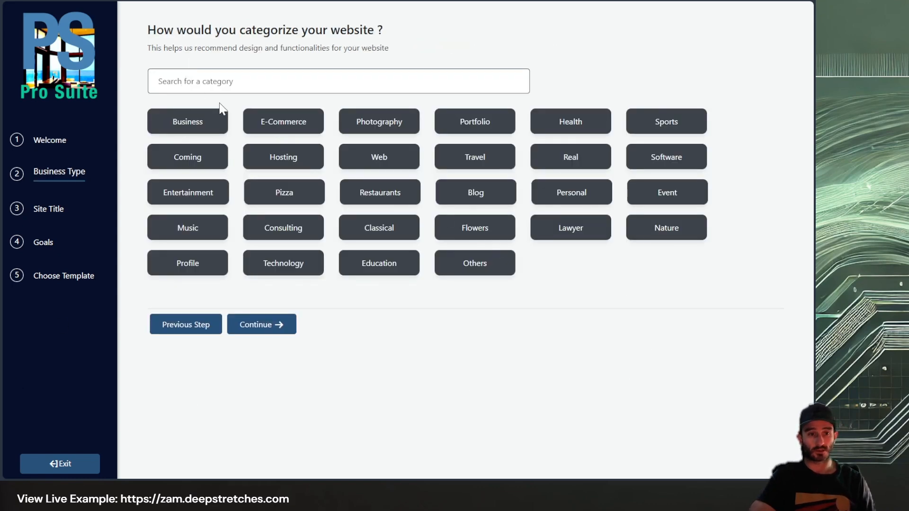
Step: Search the website categories for "pet" and clear the search
click(235, 81)
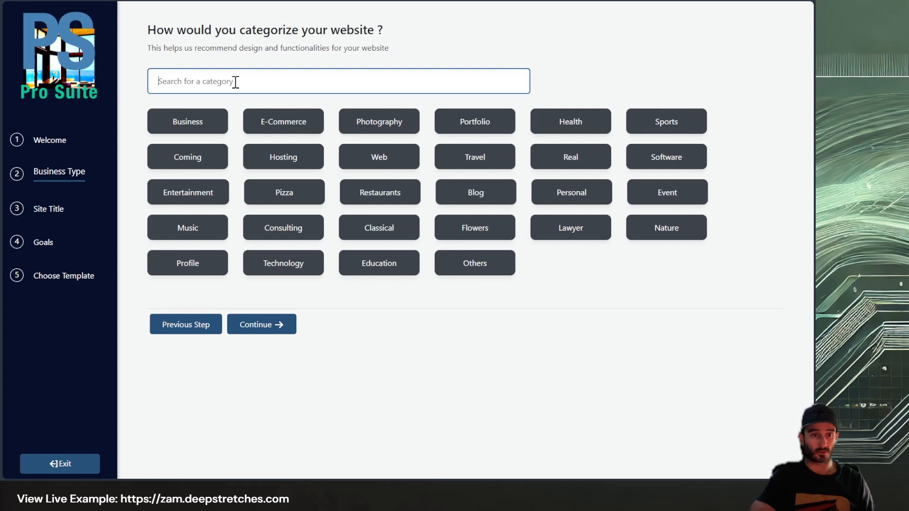
text(pet)
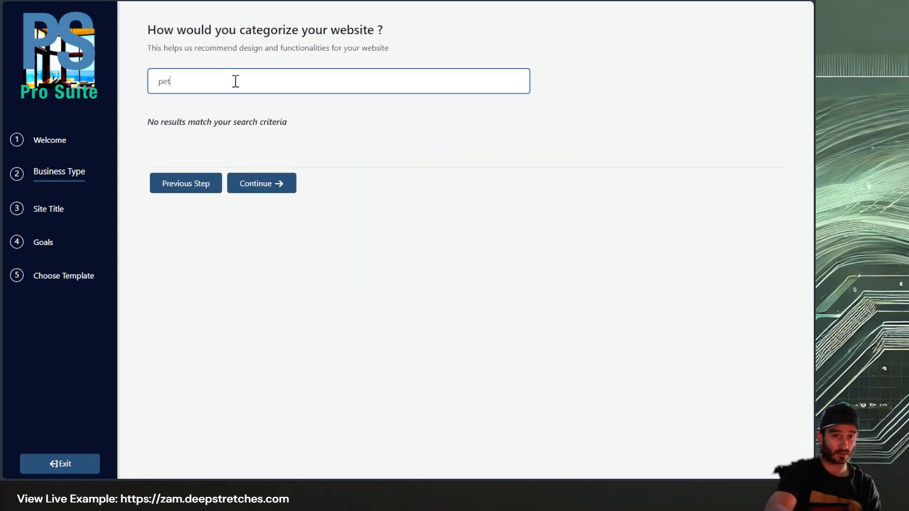
key(BackSpace)
key(BackSpace)
key(BackSpace)
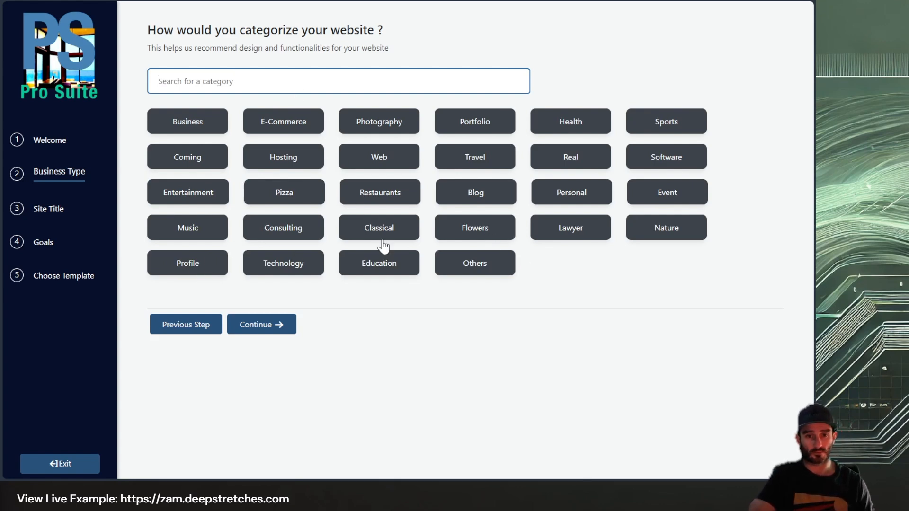
Step: Categorize the website as Personal and continue to the site title
click(579, 203)
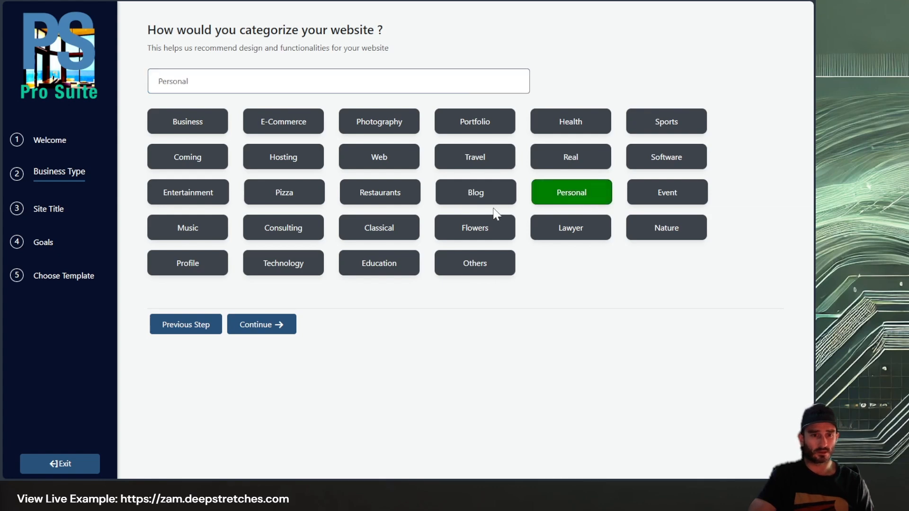
click(203, 266)
click(566, 199)
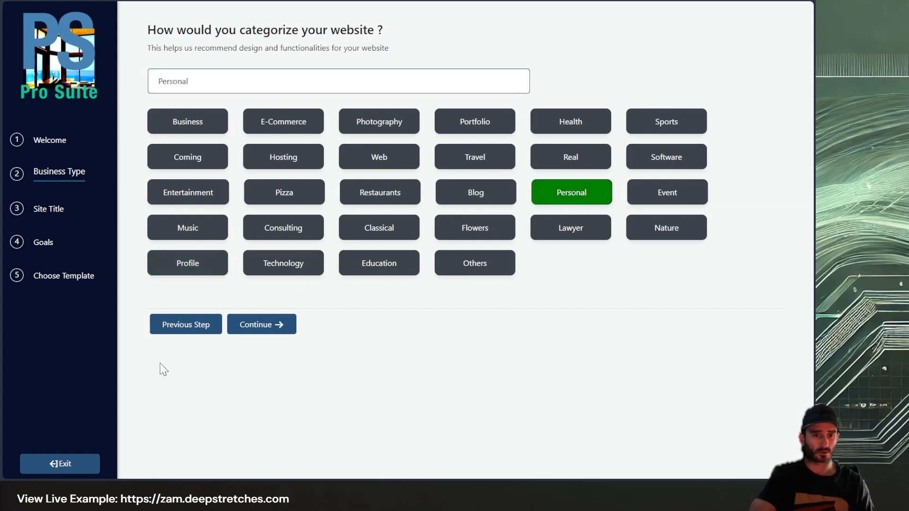
click(261, 328)
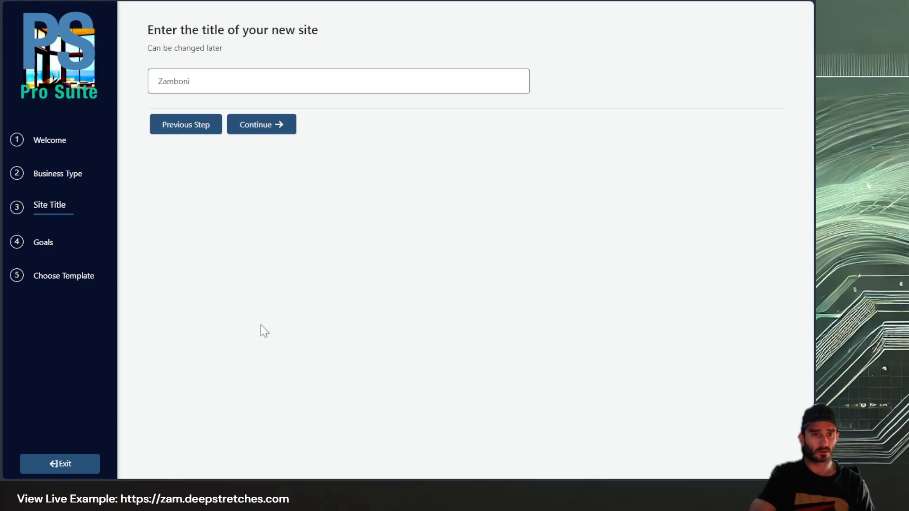
Step: Accept the site title Zamboni and the preselected goals, leaving Sell Products out
click(261, 127)
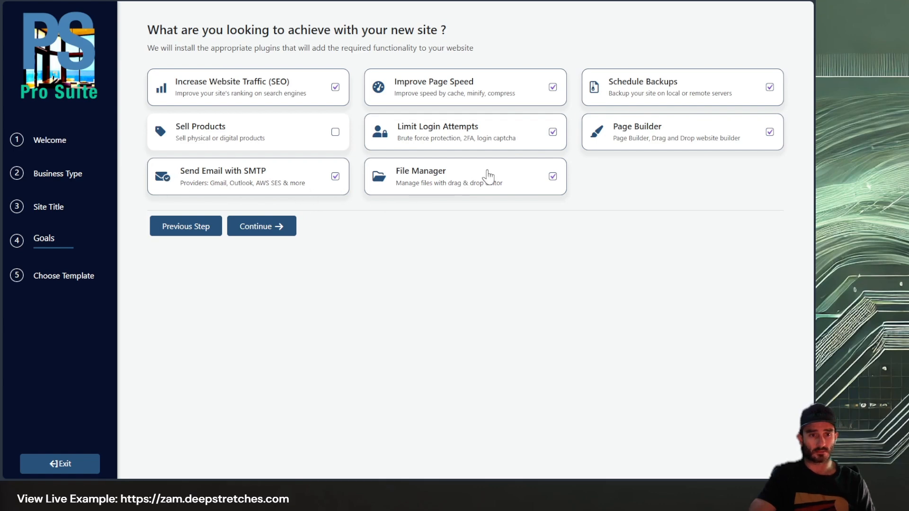
click(258, 227)
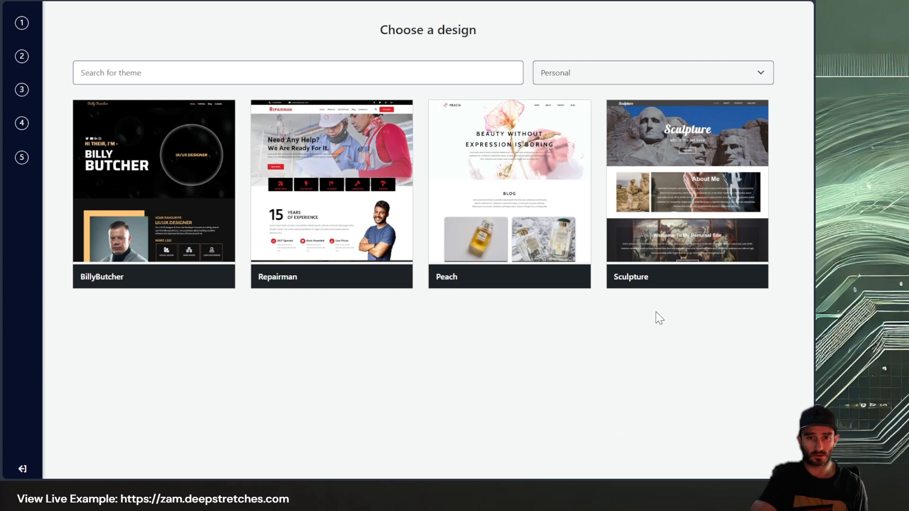
Step: Choose the Peach design and import its theme content with only the Home page and stock images
click(516, 199)
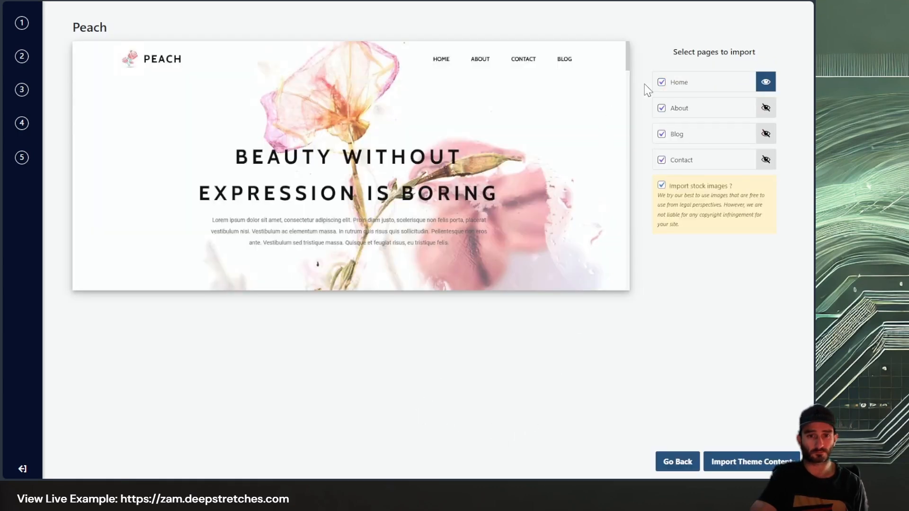
click(661, 108)
click(662, 133)
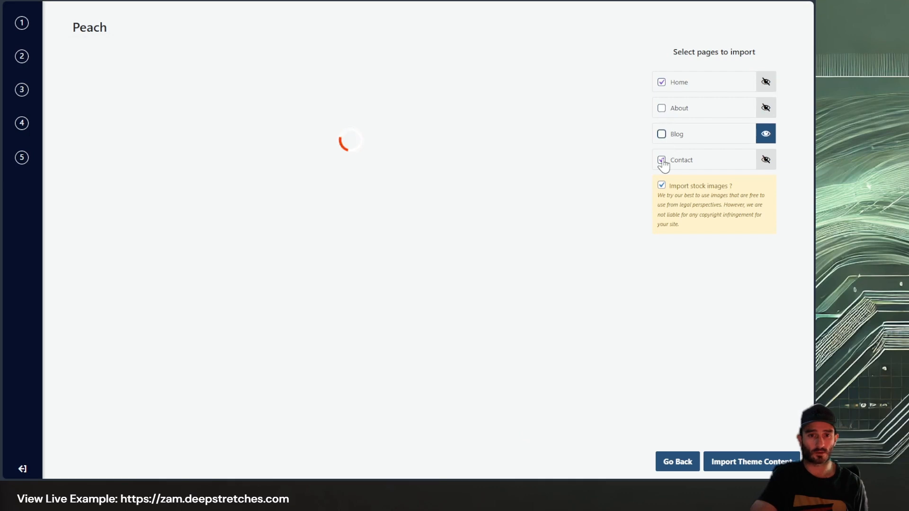
click(661, 160)
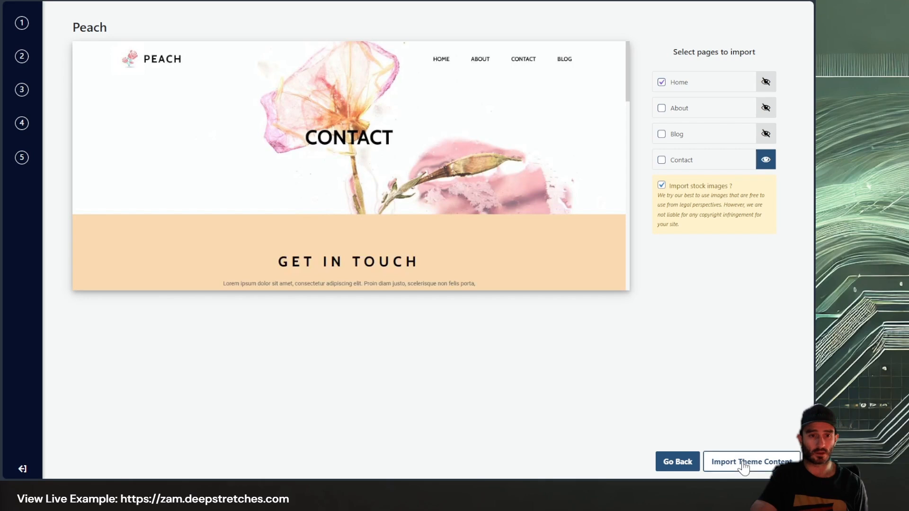
click(744, 467)
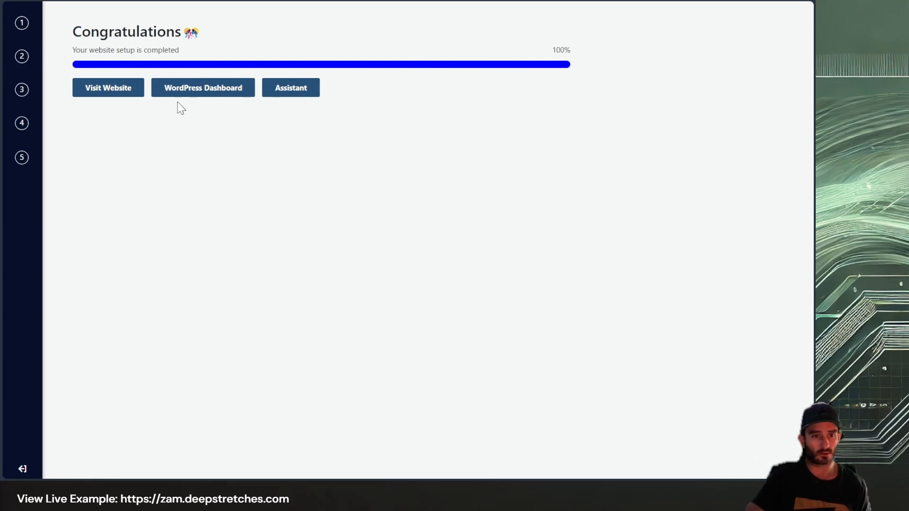
Step: Visit the finished website and look through its home page
click(120, 91)
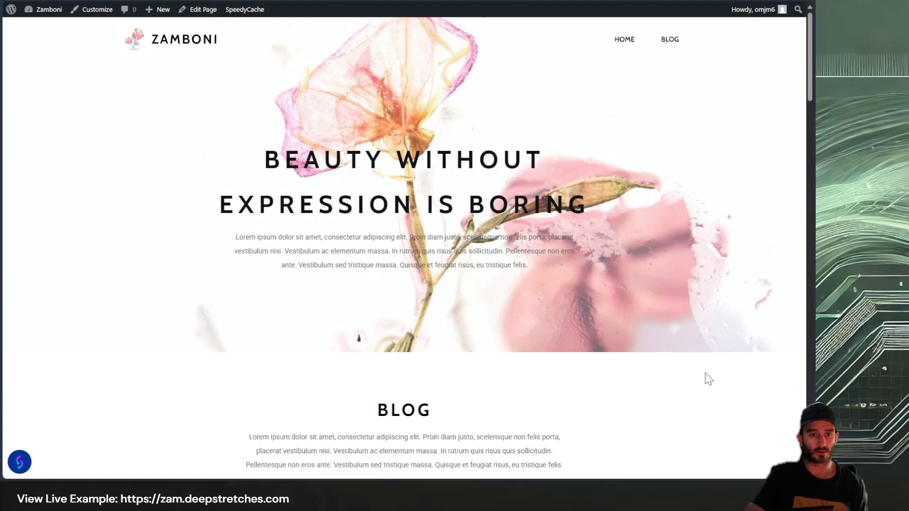
scroll(706, 377, down, 5)
scroll(709, 379, down, 20)
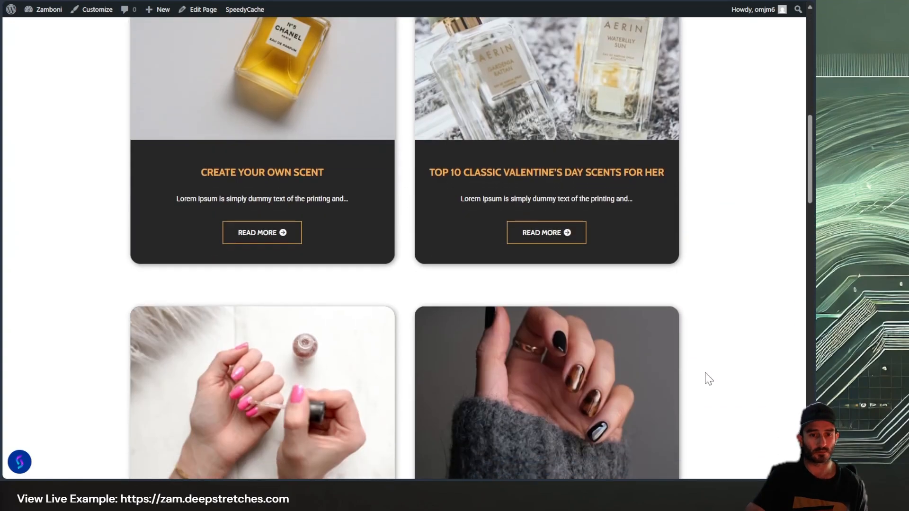
scroll(708, 379, down, 5)
scroll(708, 379, up, 20)
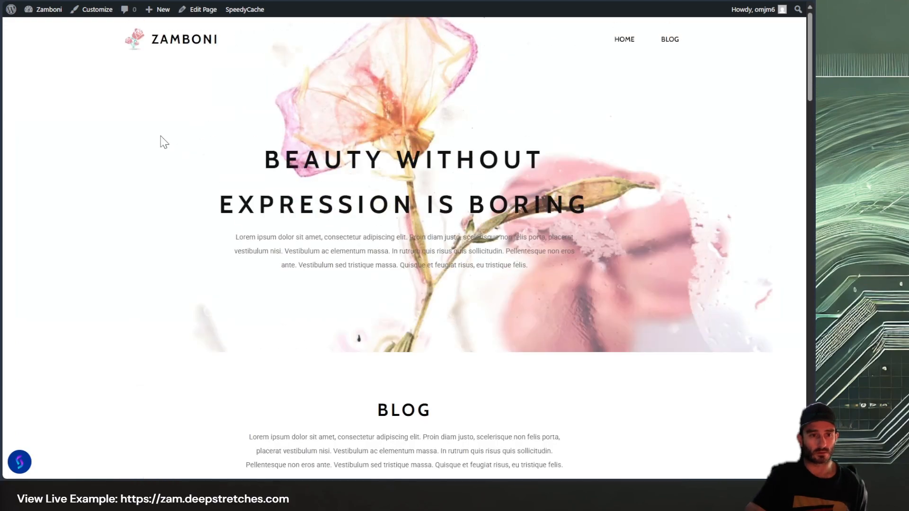
Step: Go to the WordPress dashboard, open the Home page for editing and dismiss the editor's welcome guide
mouse_move(47, 17)
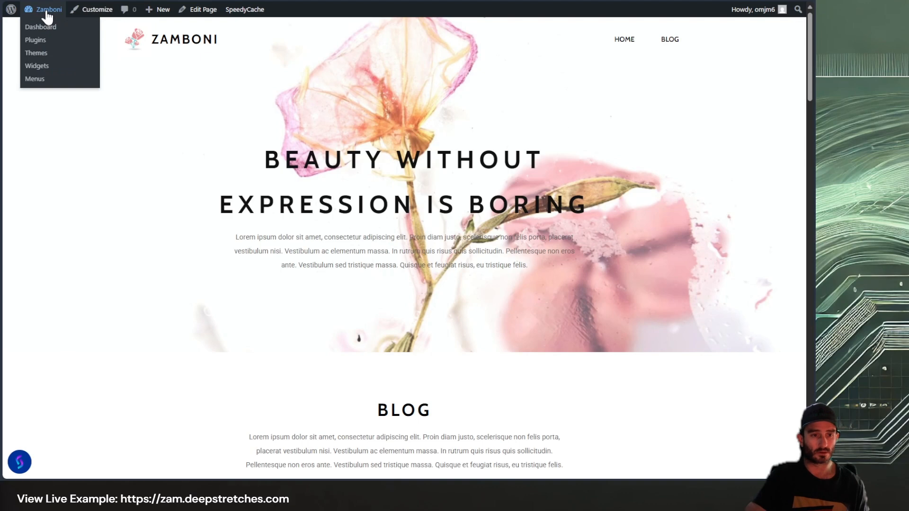
click(47, 16)
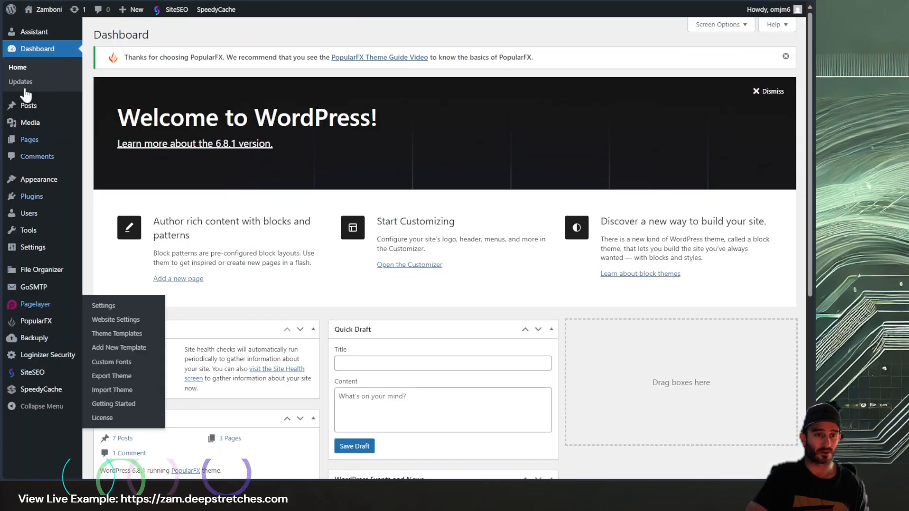
click(42, 24)
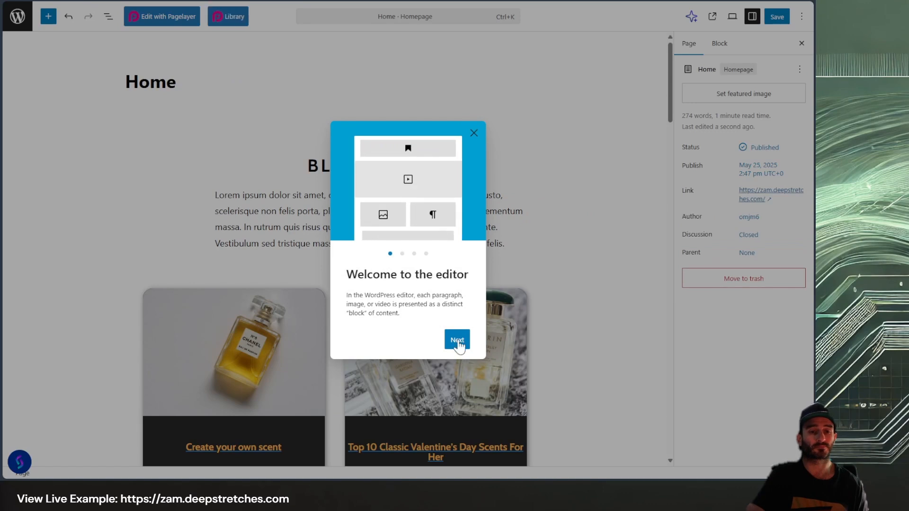
click(473, 134)
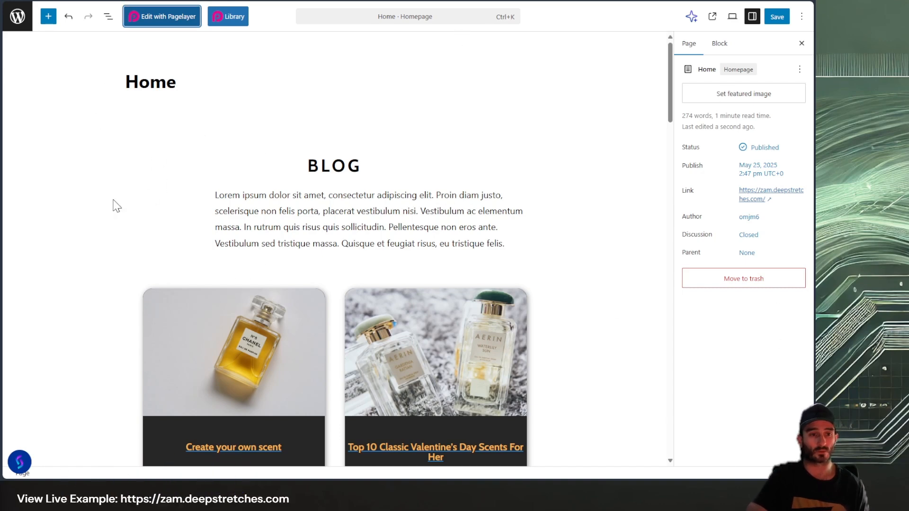
Step: Open the Home page in the Pagelayer editor
scroll(227, 387, down, 5)
scroll(351, 393, up, 5)
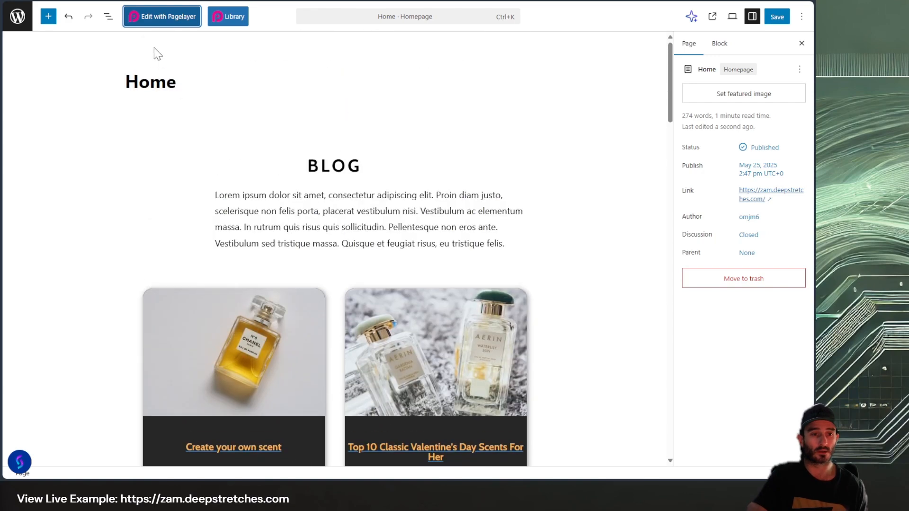
click(166, 19)
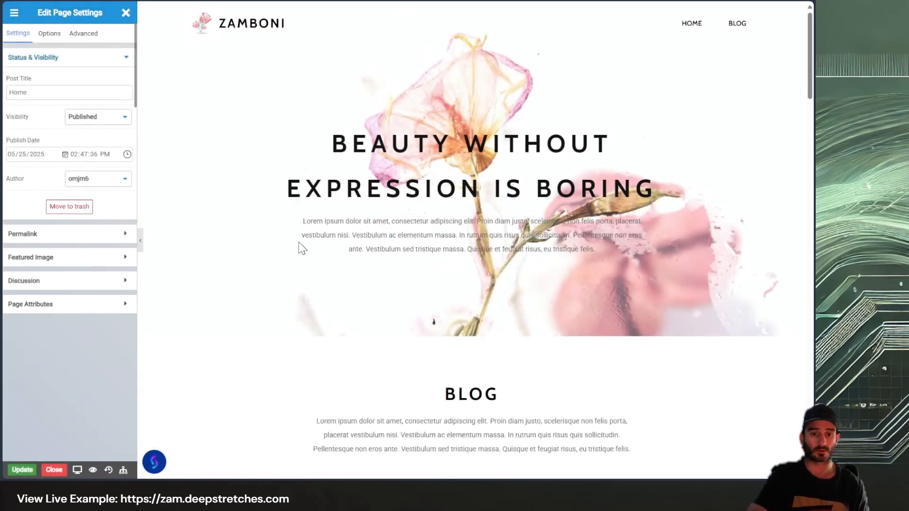
Step: Add the "Choose any plan" pricing section with three plans below the Welcome section at the end of the page
scroll(430, 340, down, 15)
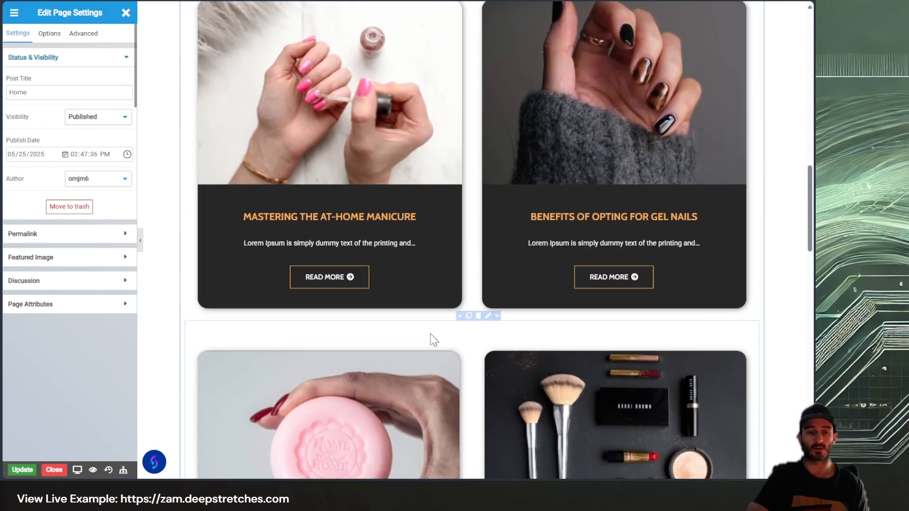
scroll(431, 335, down, 10)
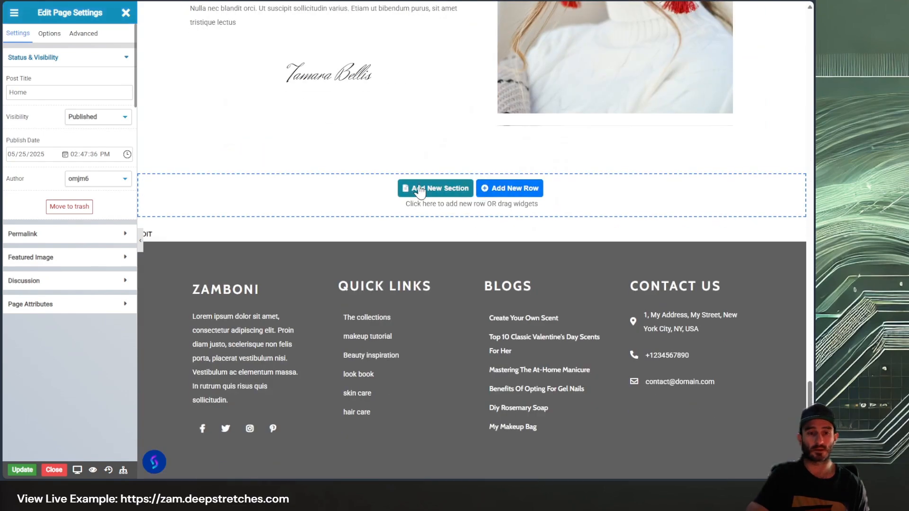
click(418, 189)
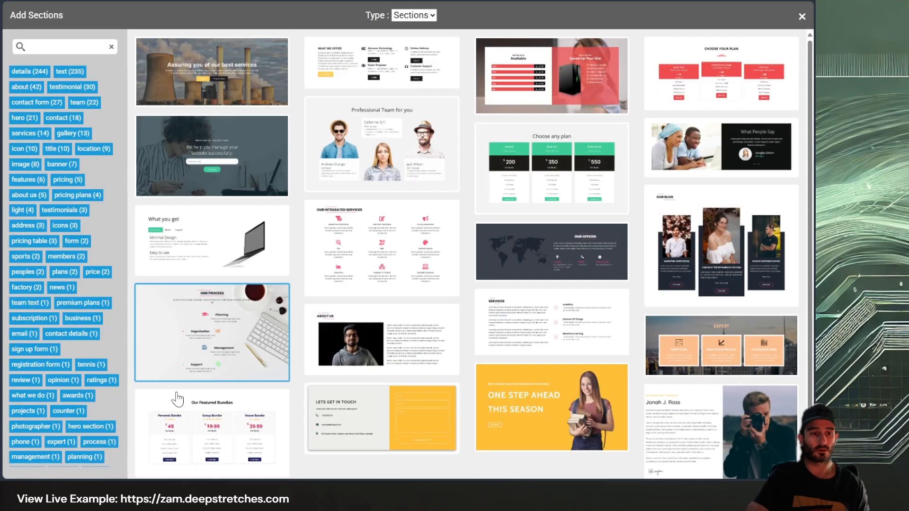
scroll(506, 303, down, 2)
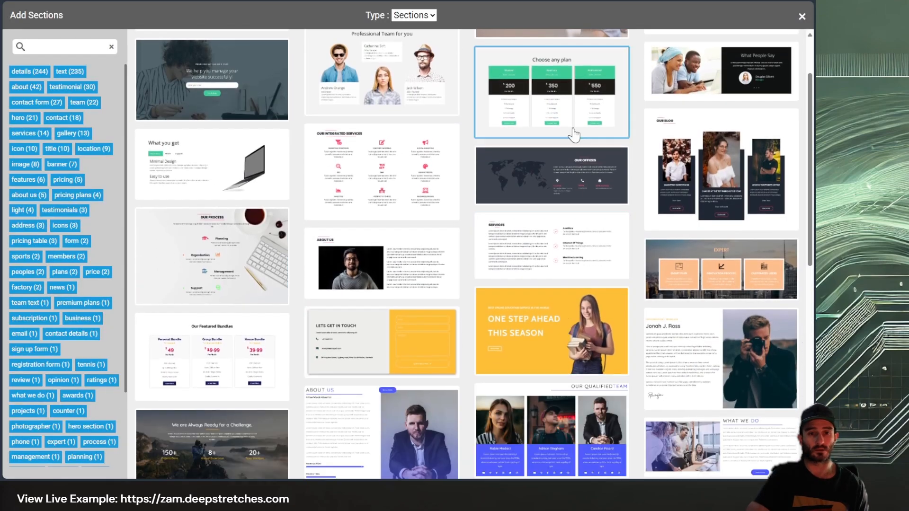
click(574, 135)
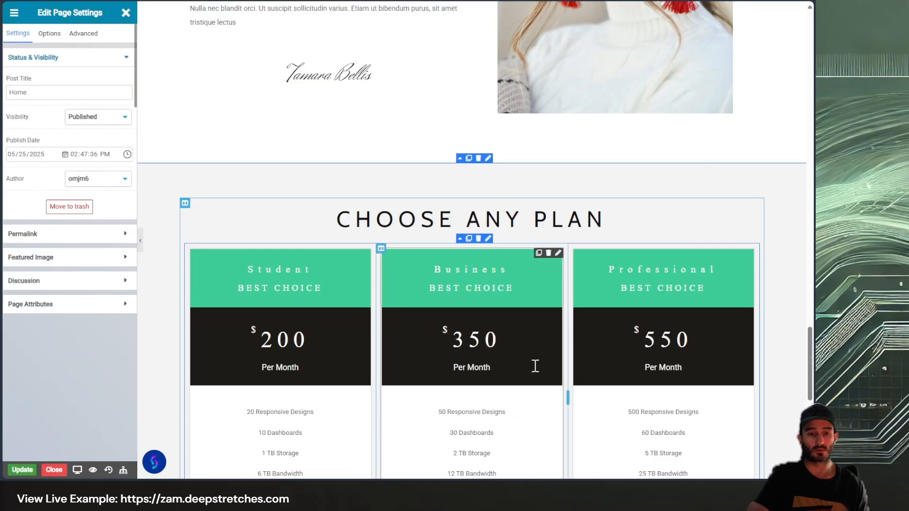
Step: Review the added "Choose any plan" pricing section and delete it from the page
scroll(534, 365, down, 8)
scroll(554, 365, up, 8)
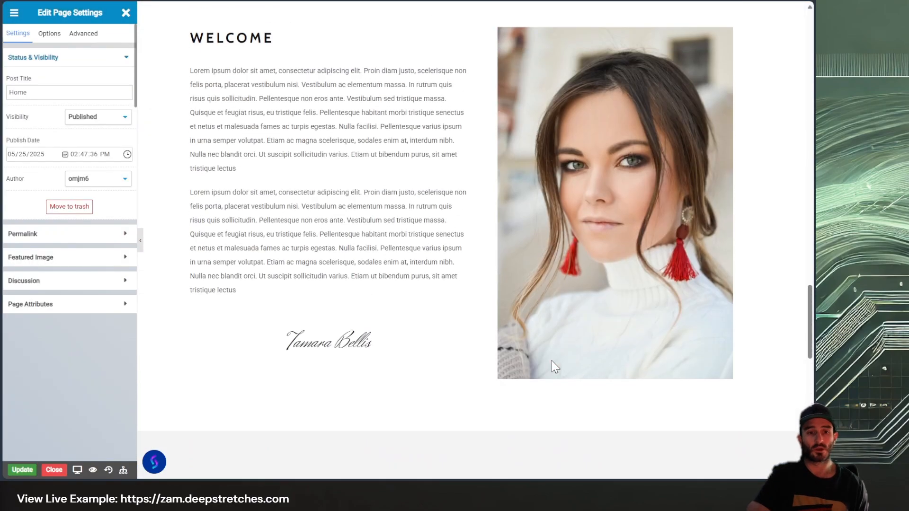
scroll(552, 362, down, 7)
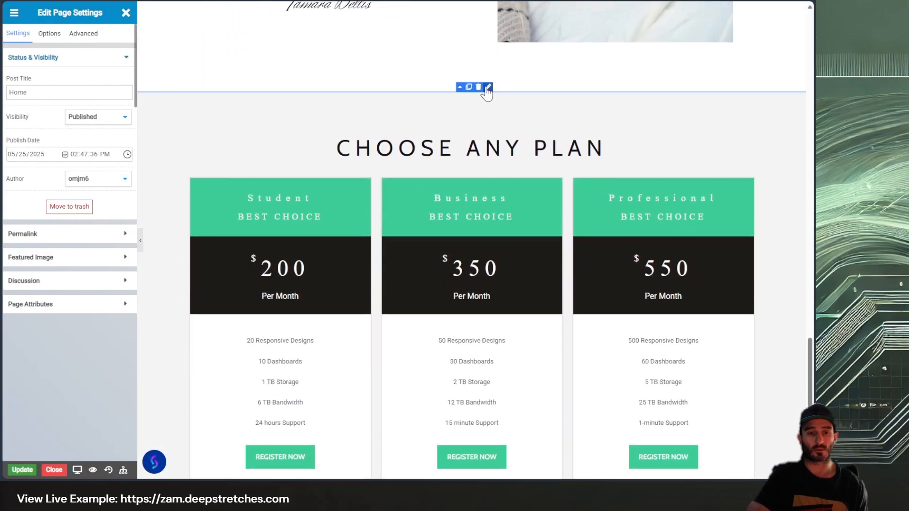
click(478, 88)
Step: Examine the Home page from the Welcome section back up to the header banner and Blog section
scroll(486, 246, up, 15)
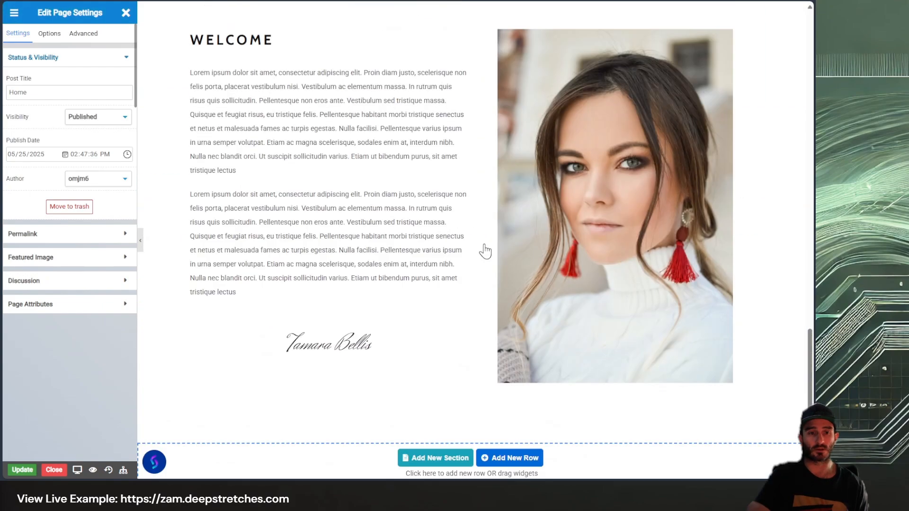
scroll(485, 250, up, 15)
scroll(483, 242, down, 5)
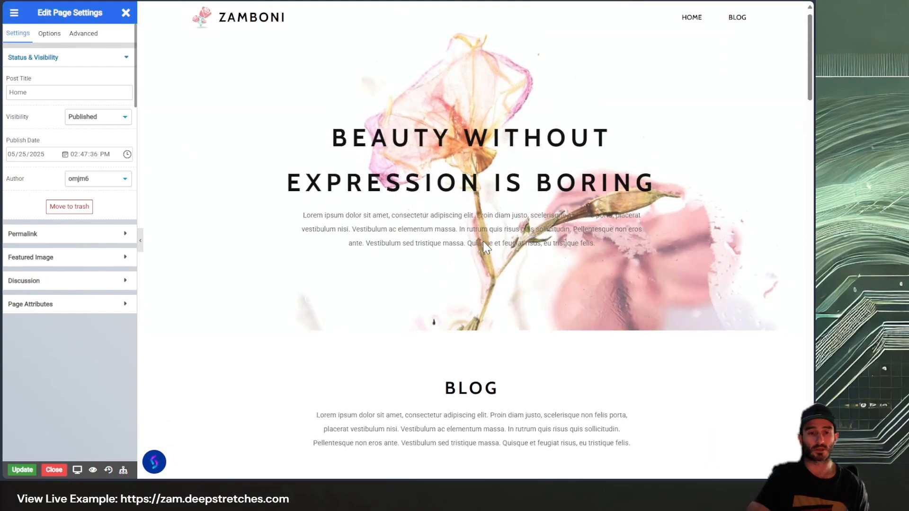
scroll(484, 242, down, 2)
scroll(482, 240, up, 7)
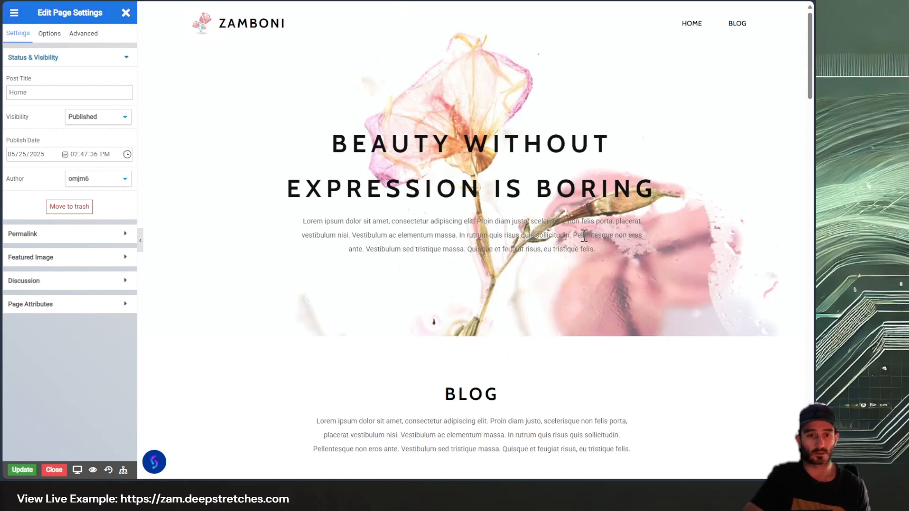
scroll(473, 407, down, 5)
scroll(472, 384, up, 4)
scroll(472, 385, up, 1)
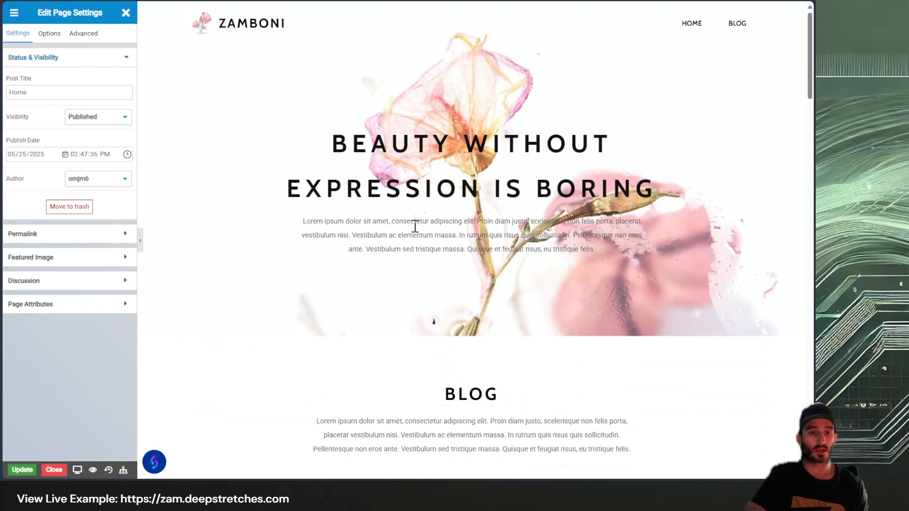
scroll(415, 226, down, 4)
scroll(446, 209, up, 4)
scroll(602, 251, down, 4)
scroll(663, 217, up, 4)
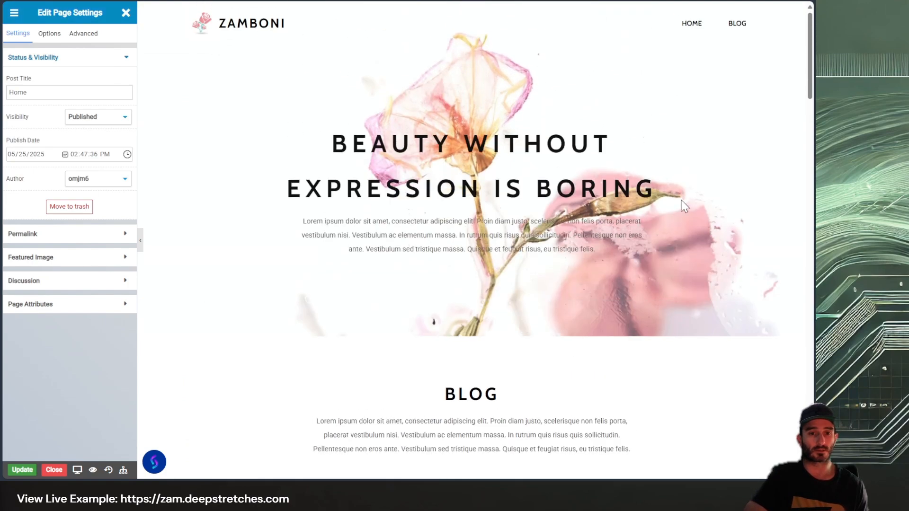
Step: Replace the placeholder paragraph under the Blog heading with "Hi! I'm Zamboni, an awesome lab that loves walks and toys and cuddles and love..."
scroll(642, 203, down, 5)
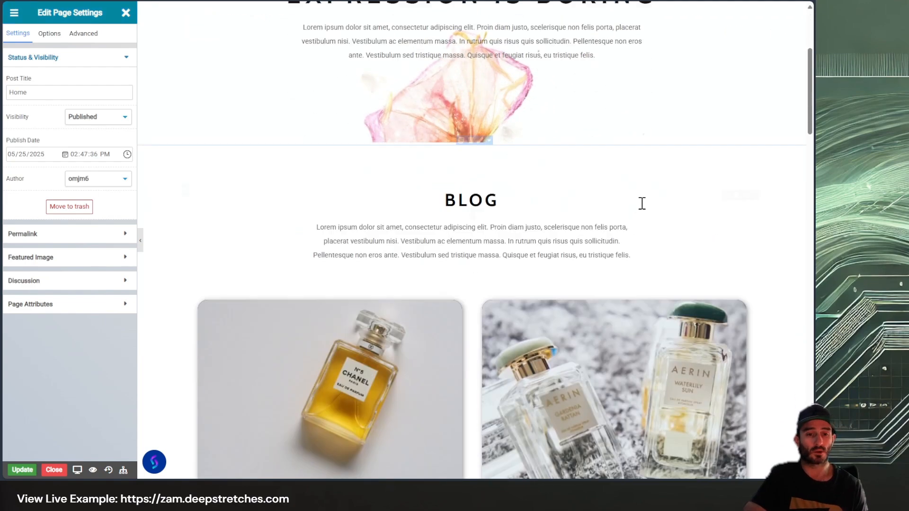
scroll(642, 222, up, 1)
scroll(642, 222, up, 4)
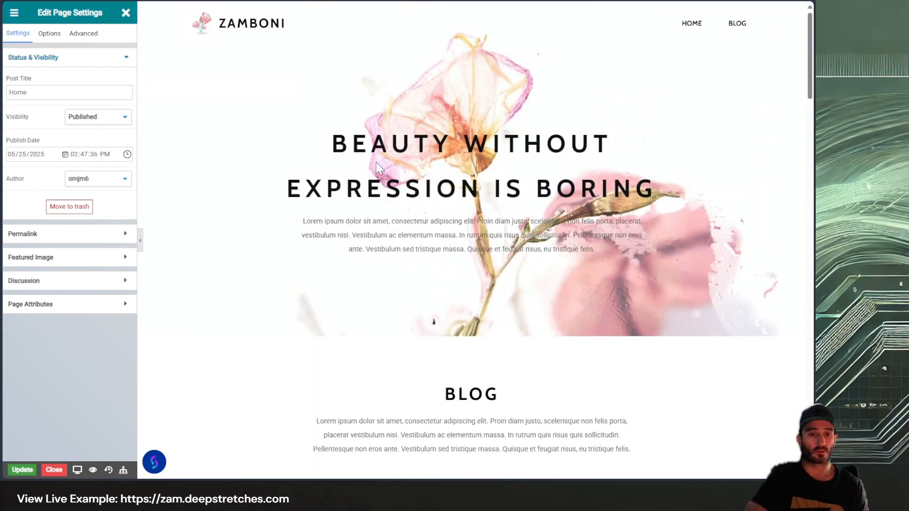
scroll(621, 272, down, 6)
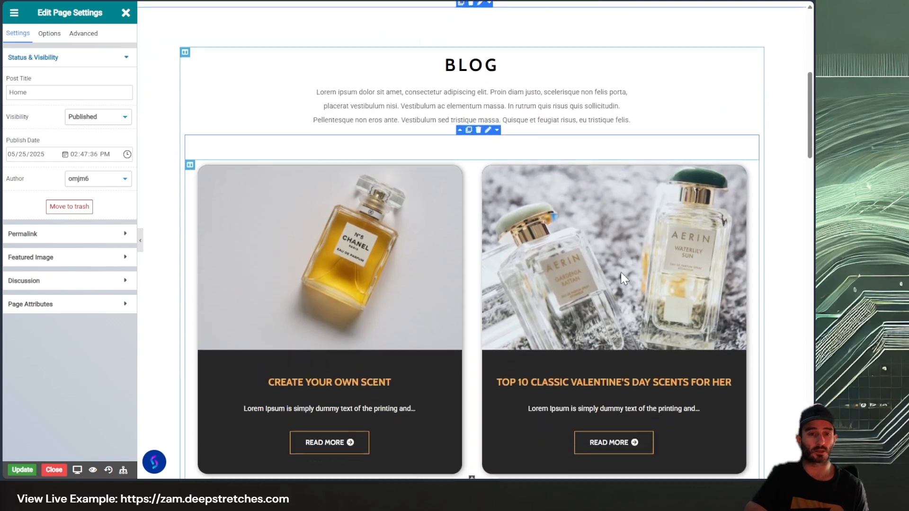
scroll(620, 272, up, 1)
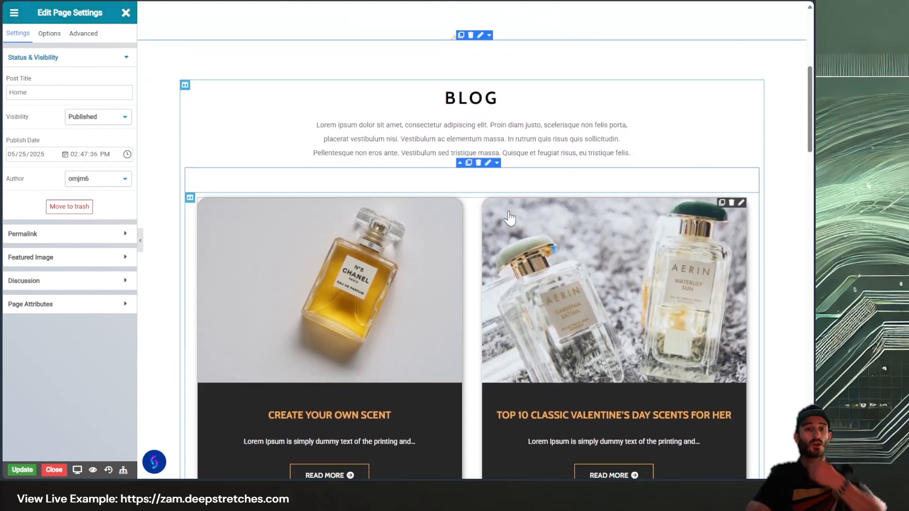
scroll(482, 96, down, 1)
click(483, 96)
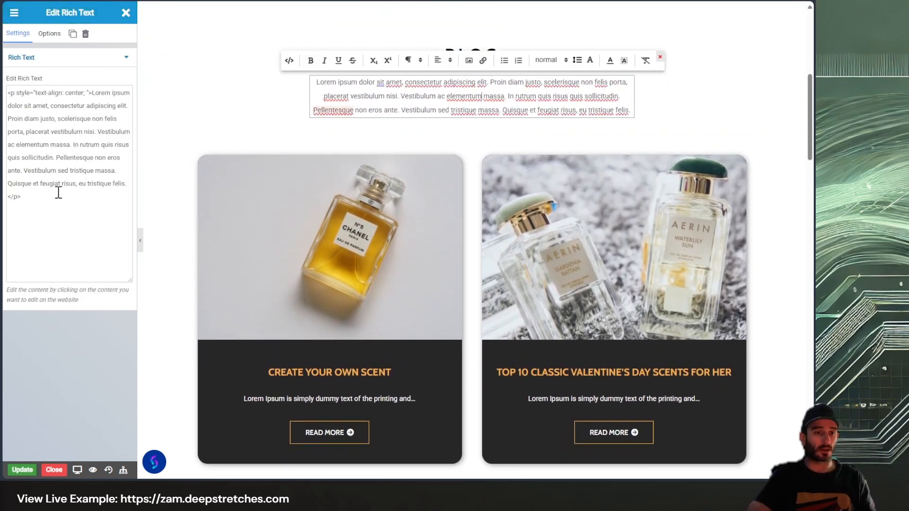
triple_click(553, 104)
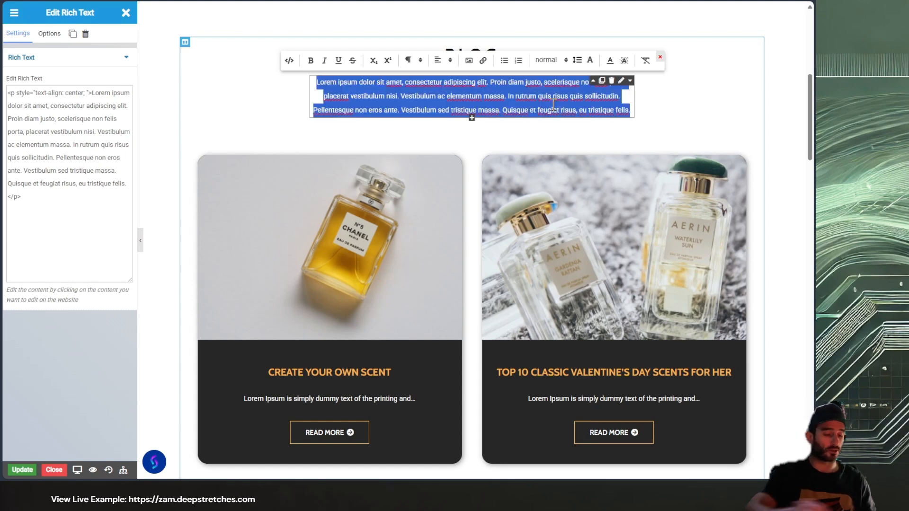
text(Hi )
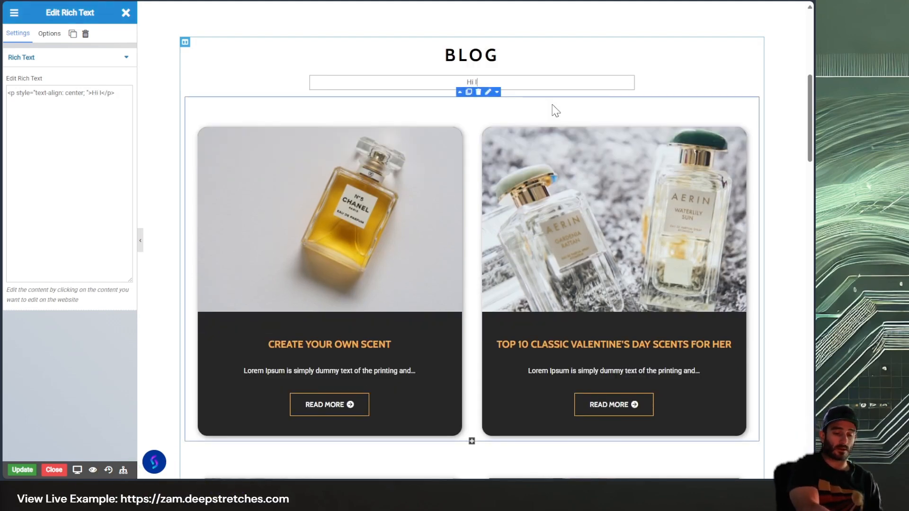
text(I'm)
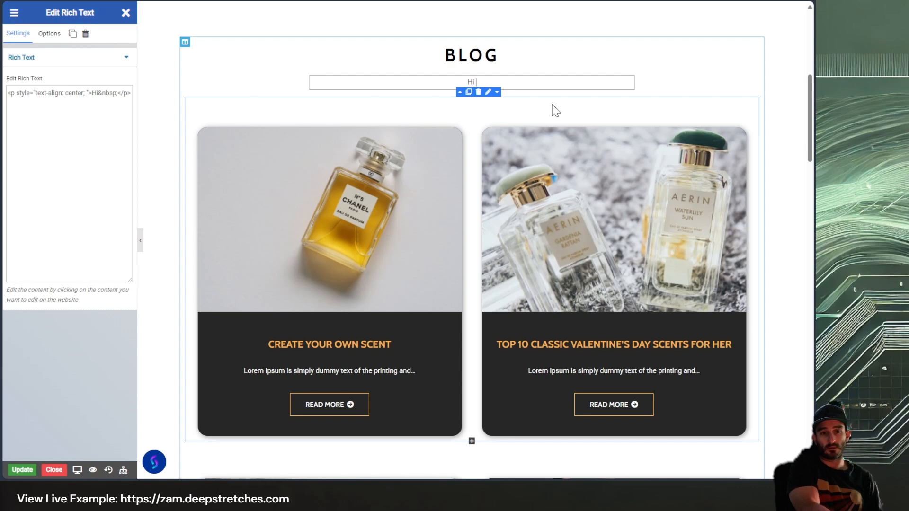
key(BackSpace)
text(! I'm )
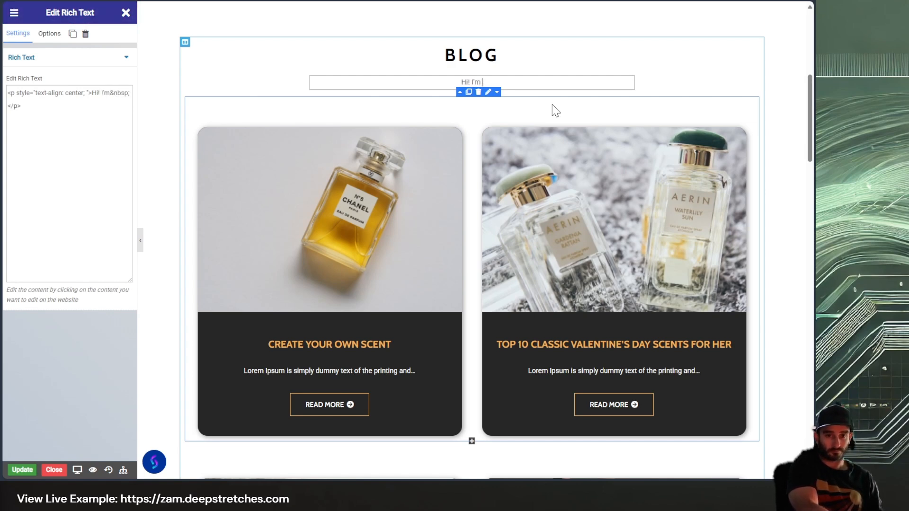
text(Zamboni, a)
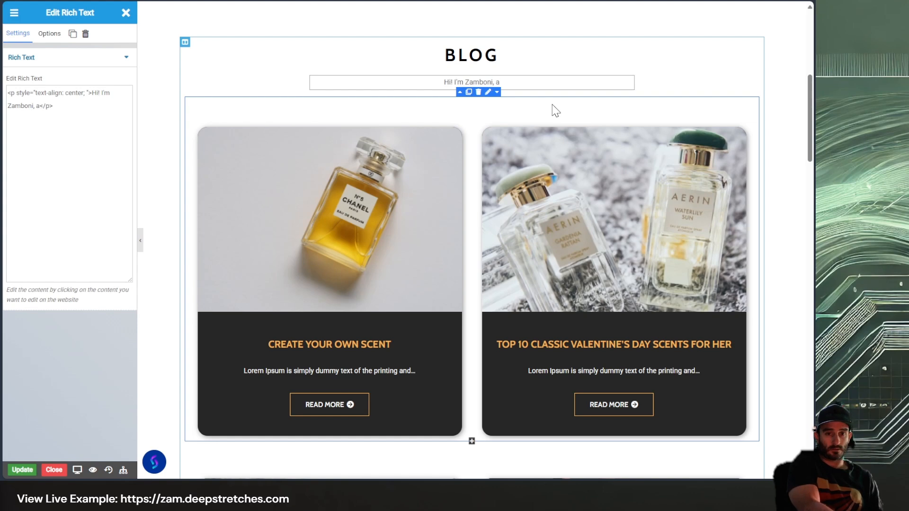
text(n awesome )
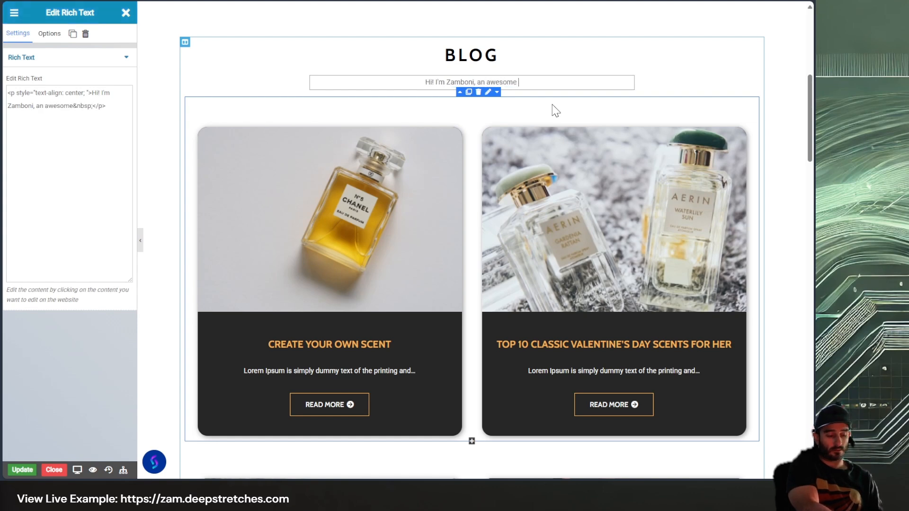
text(l)
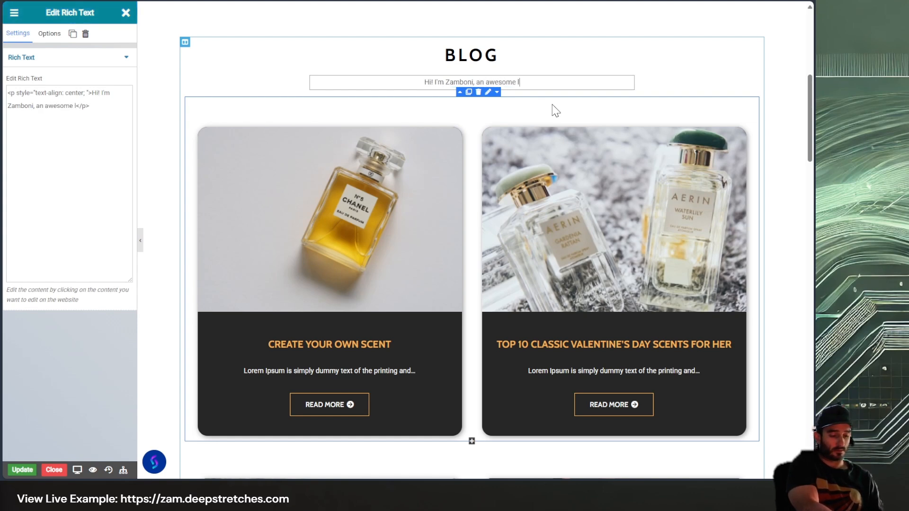
text(ab that l)
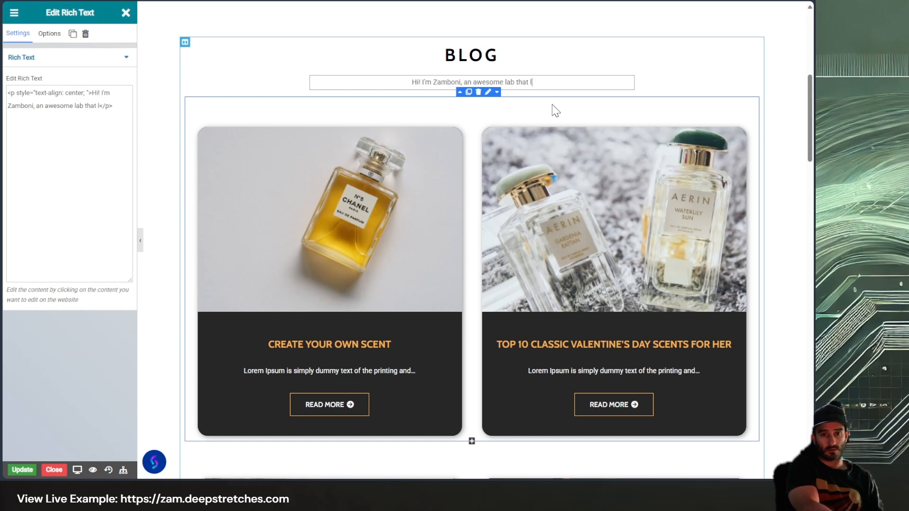
text(oves walks an)
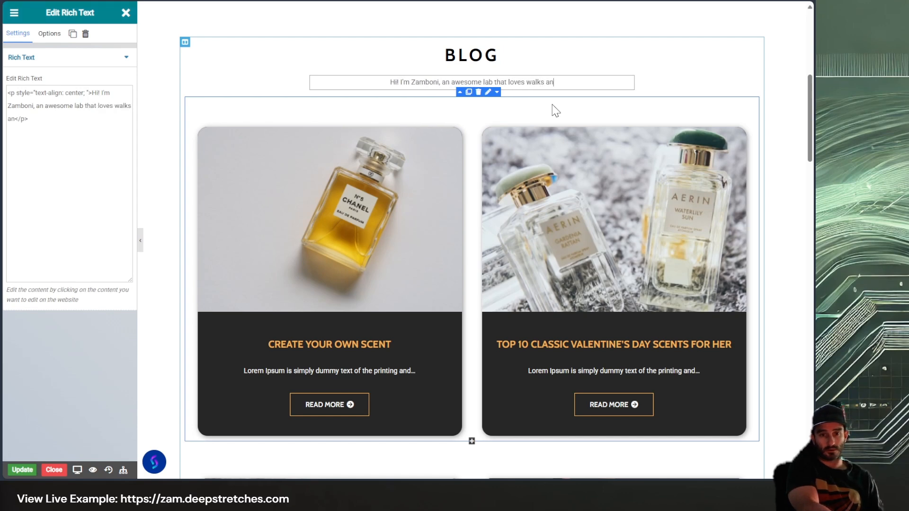
text(d toys an)
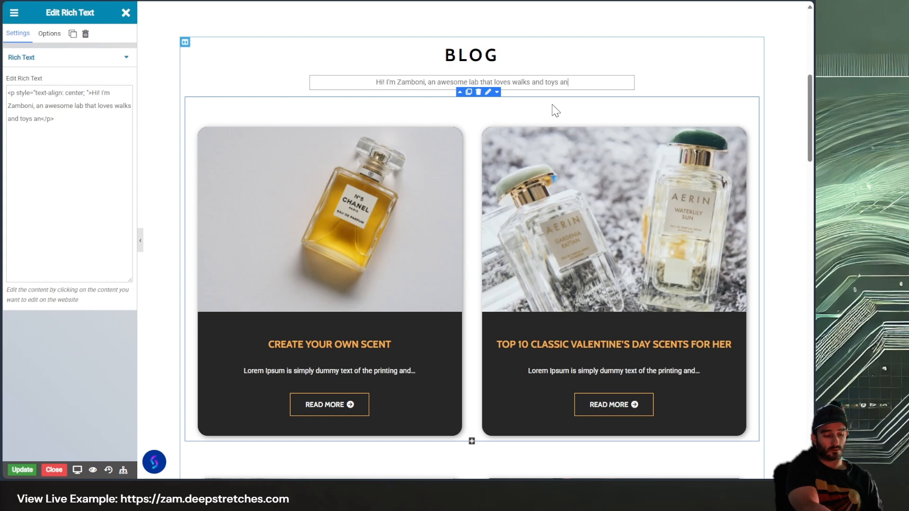
text(d cuddls)
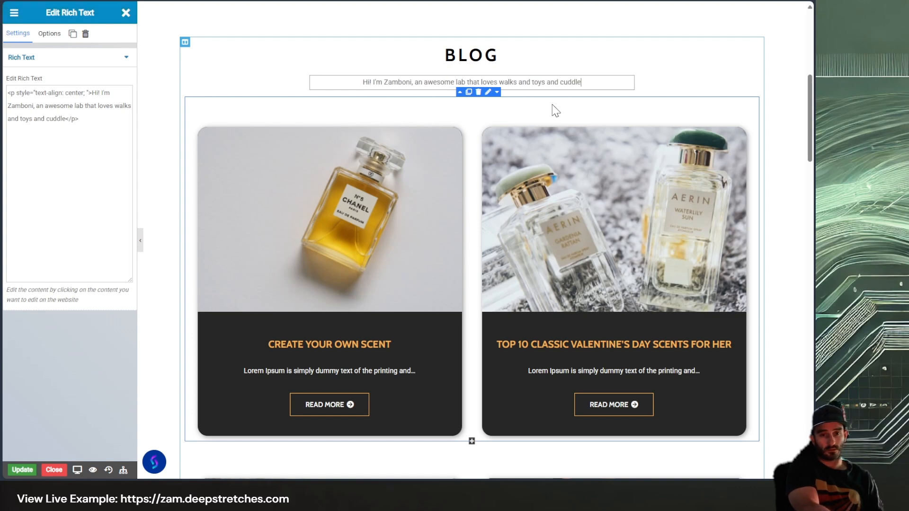
text(s and love..)
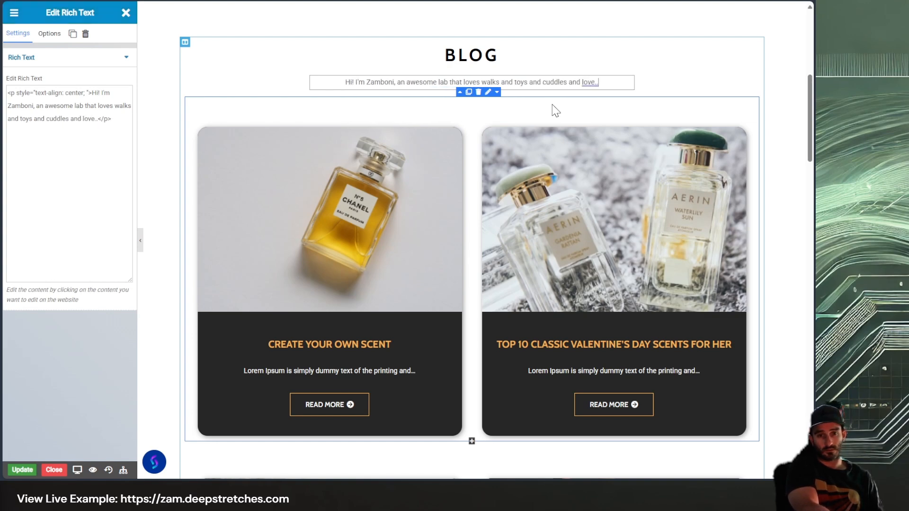
text(. )
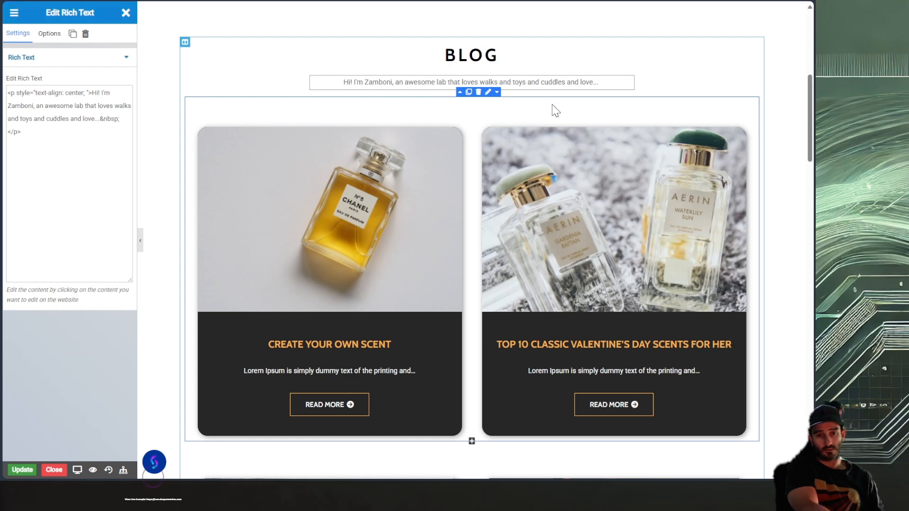
text(Check out)
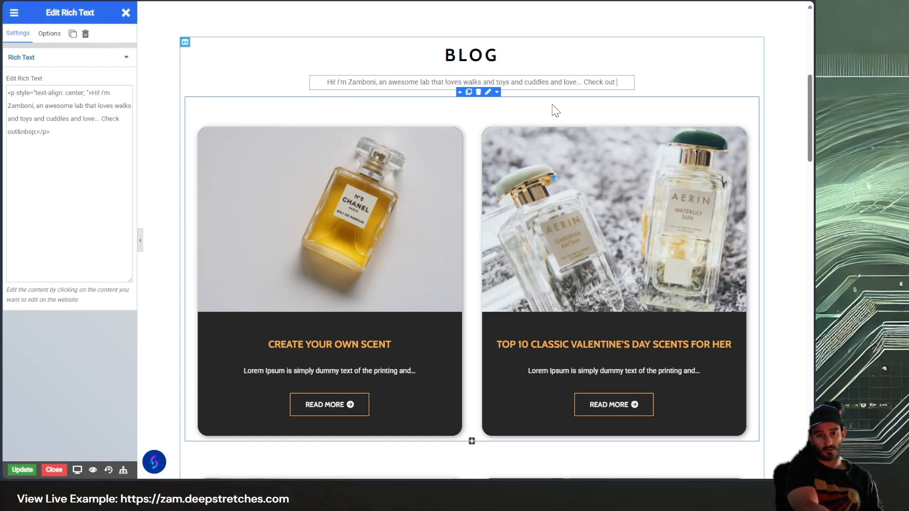
text( my)
key(BackSpace)
key(BackSpace)
key(BackSpace)
key(BackSpace)
key(BackSpace)
key(BackSpace)
key(BackSpace)
key(BackSpace)
key(BackSpace)
key(BackSpace)
key(BackSpace)
key(BackSpace)
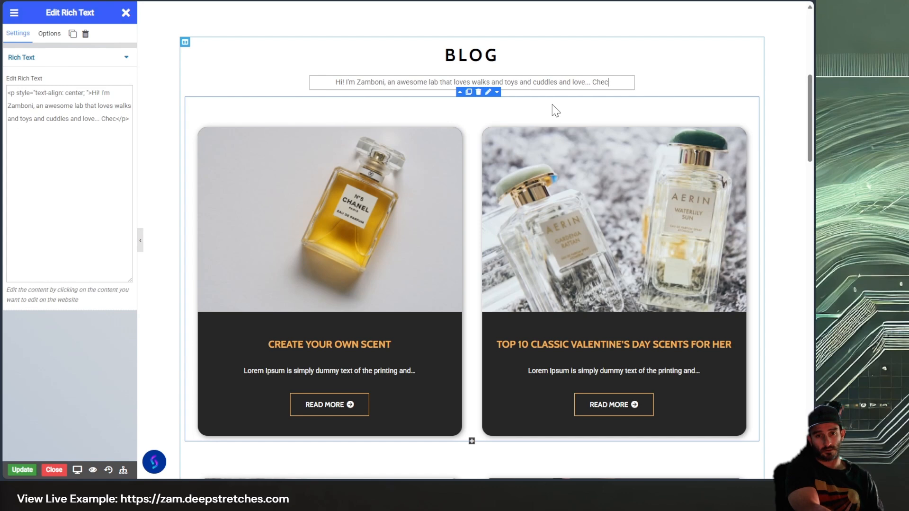
Step: Append "Thanks for visiting my website! See you at the Dog Park!" to the paragraph under the Blog heading
text(Thank)
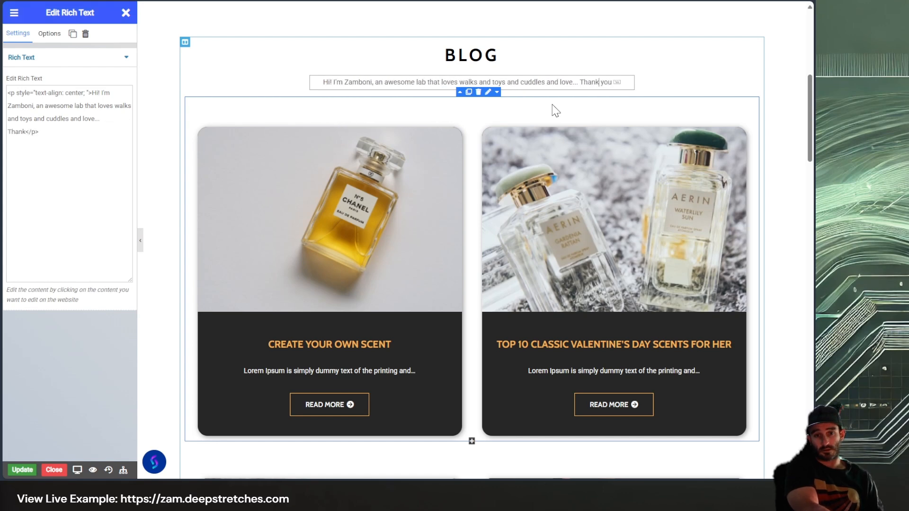
text(s for visiting my )
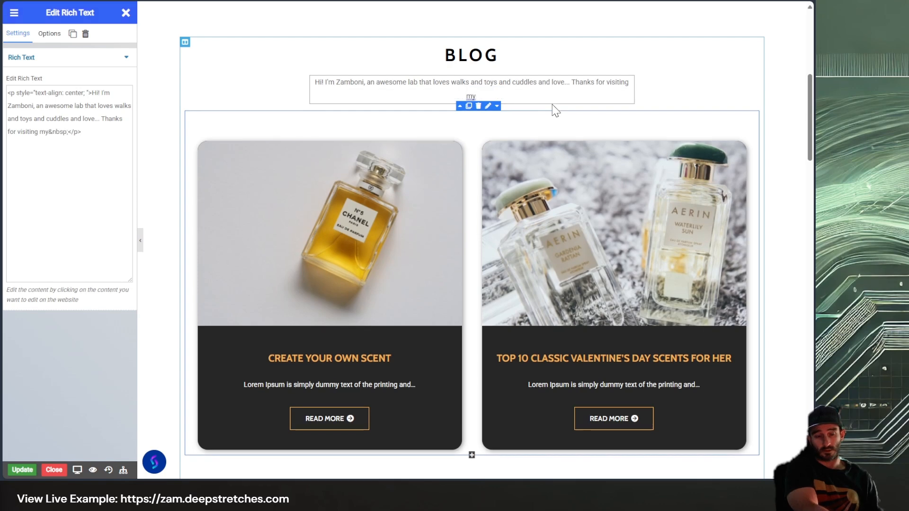
text(we)
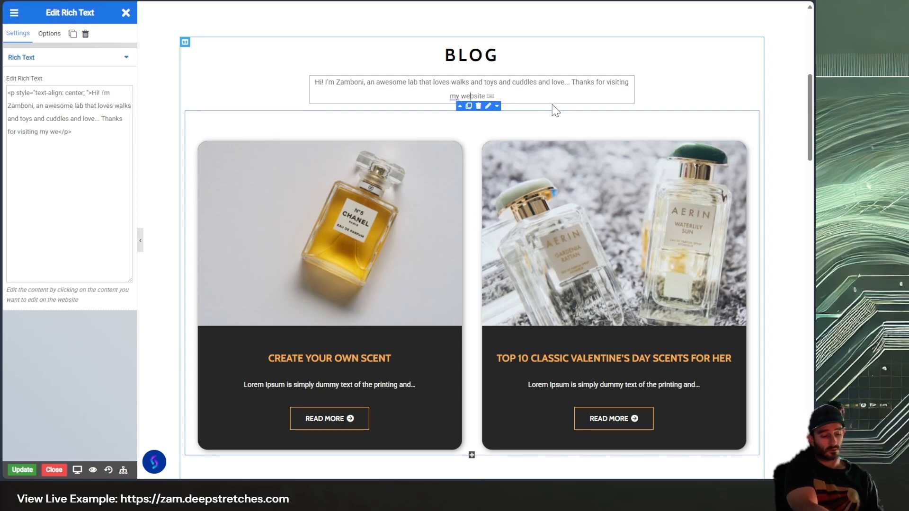
text(bsite! )
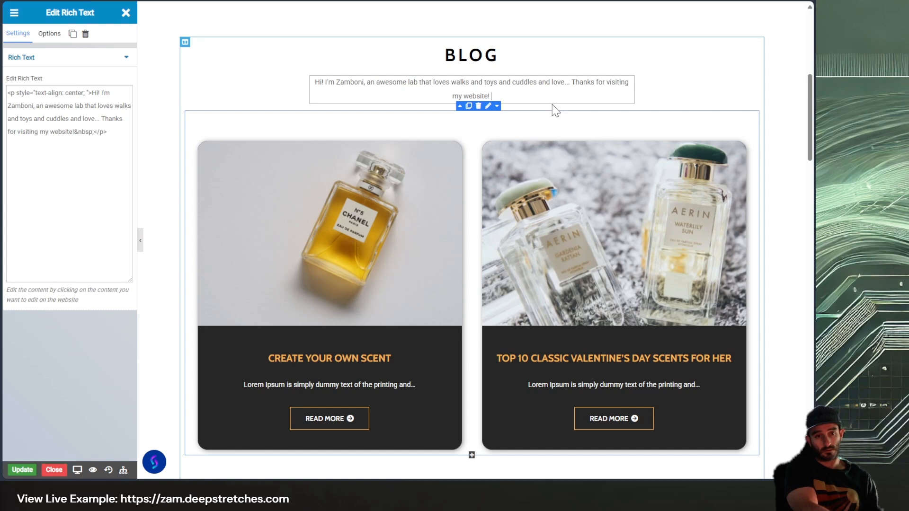
text(See you )
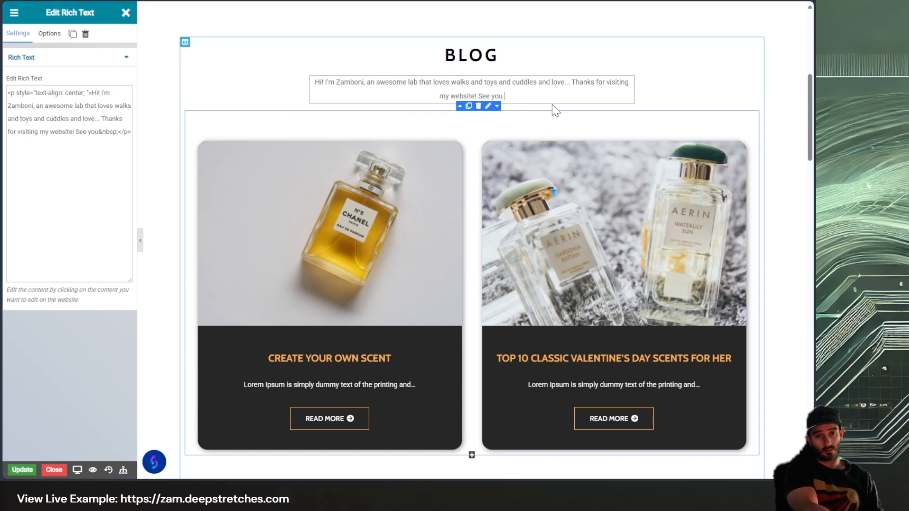
text(at the Do)
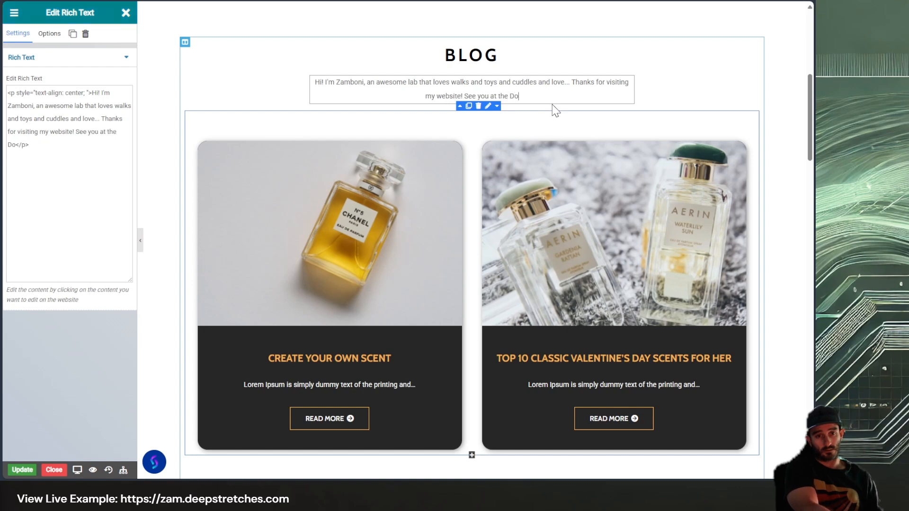
text(g Park!)
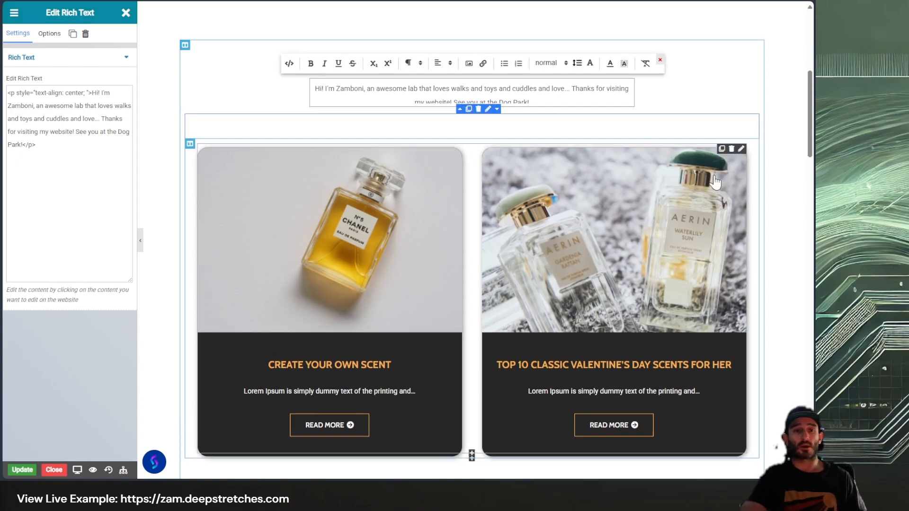
Step: Check the header banner above the edited Blog text and save the Home page changes
scroll(568, 142, up, 3)
scroll(570, 136, up, 5)
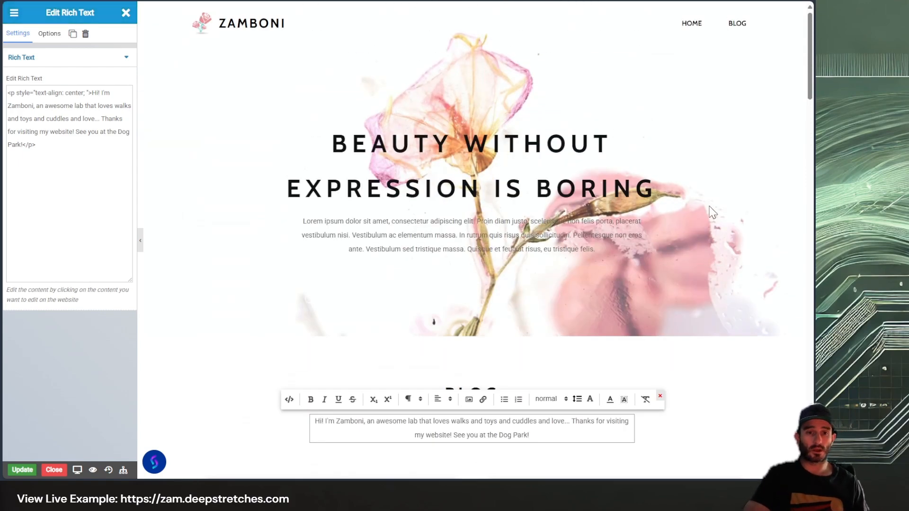
click(23, 470)
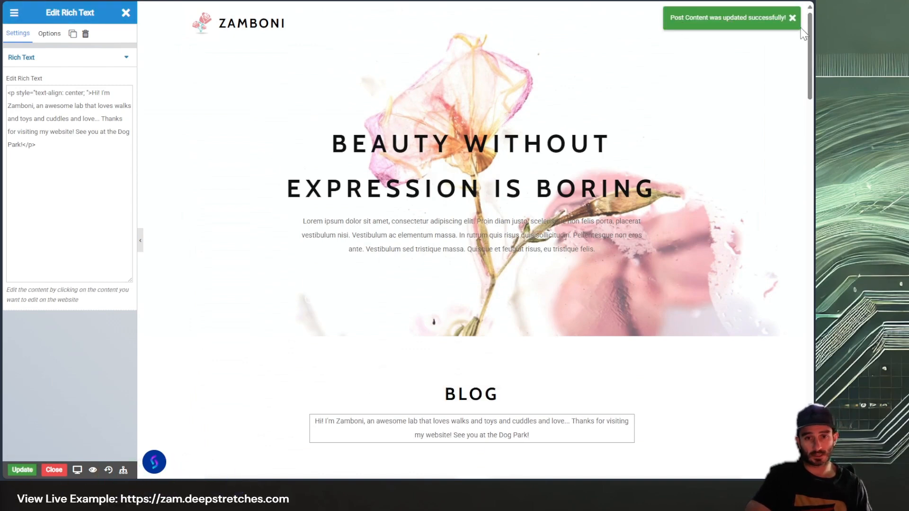
Step: Open the site customizer, look through Pagelayer's Colors, Typography and Global Styles settings, and return to the main customization list
click(14, 13)
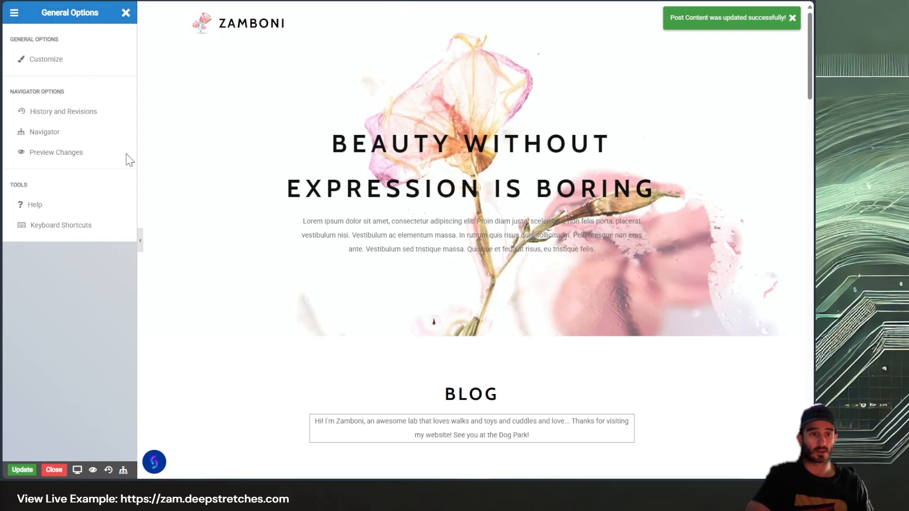
click(62, 66)
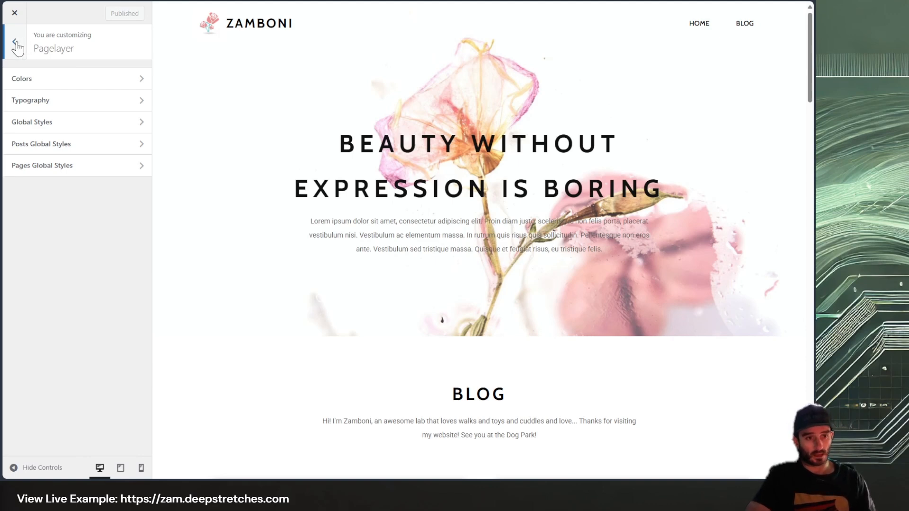
click(125, 82)
click(14, 45)
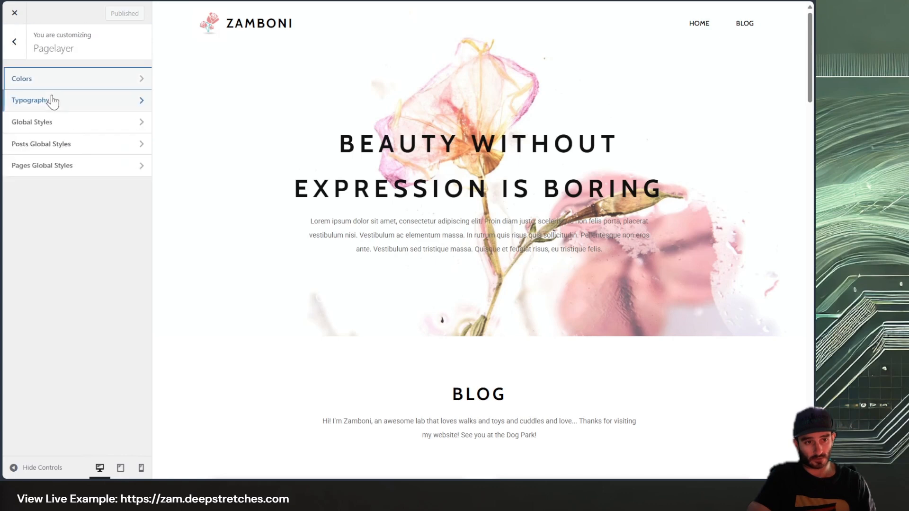
click(66, 104)
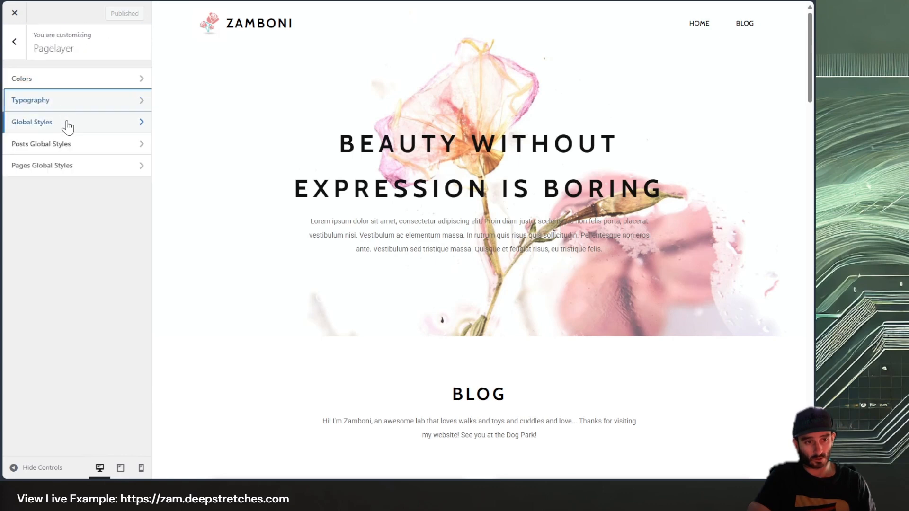
click(67, 124)
click(20, 51)
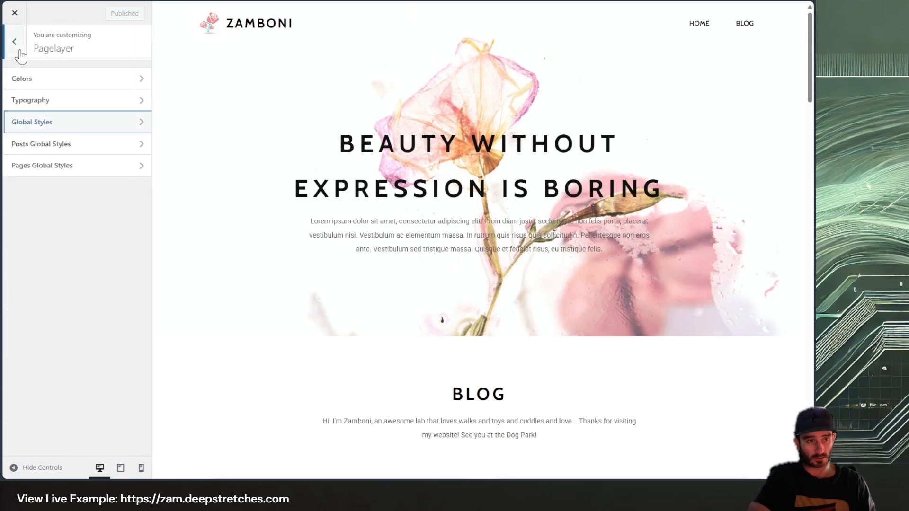
click(14, 45)
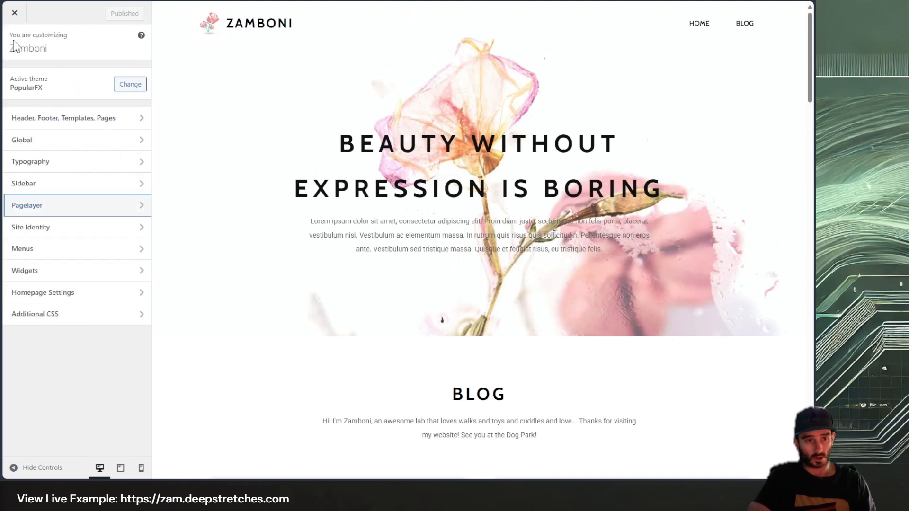
Step: Open the Home Header template for editing from the site customizer and bring up the banner row's settings
click(68, 126)
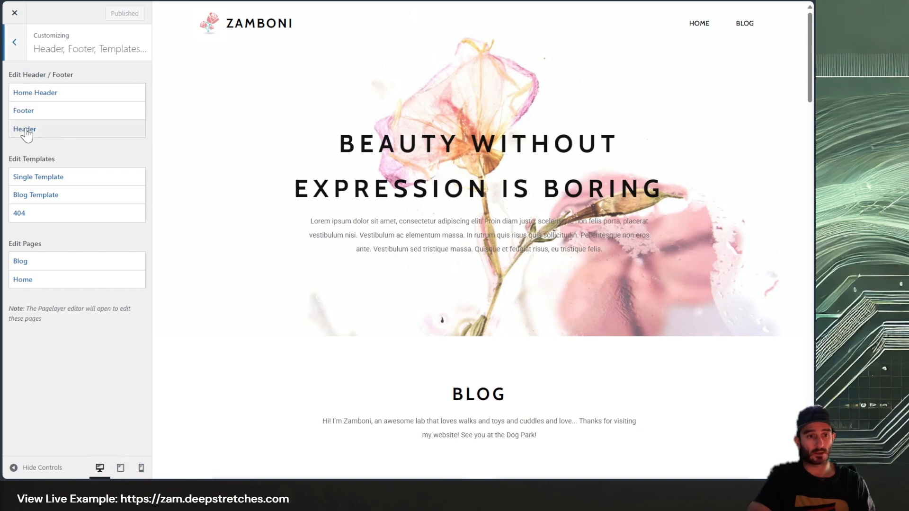
click(35, 93)
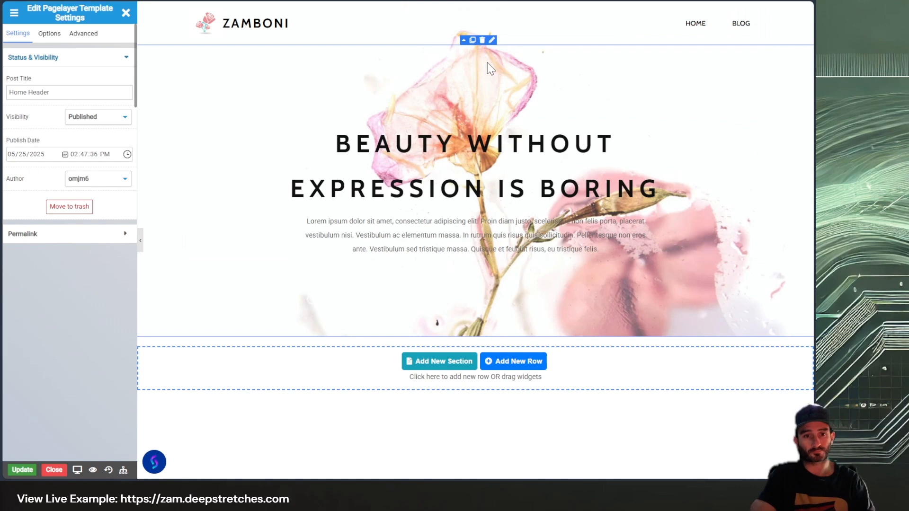
click(491, 42)
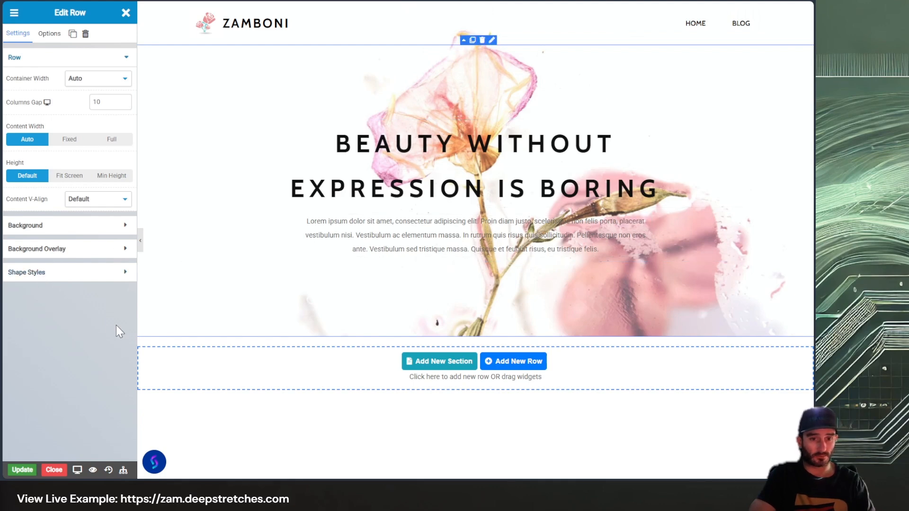
Step: Examine the banner row's Background, Background Overlay and Background Style settings to find where its background image is set
click(133, 226)
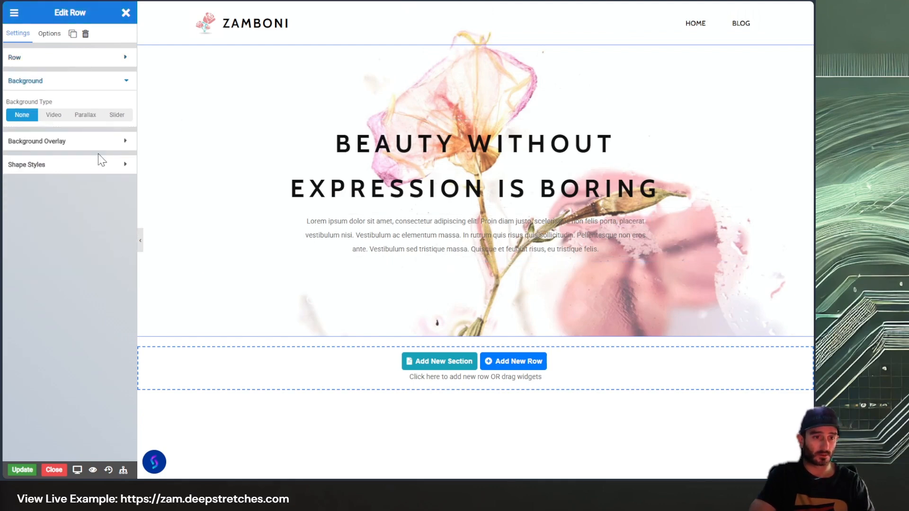
click(108, 141)
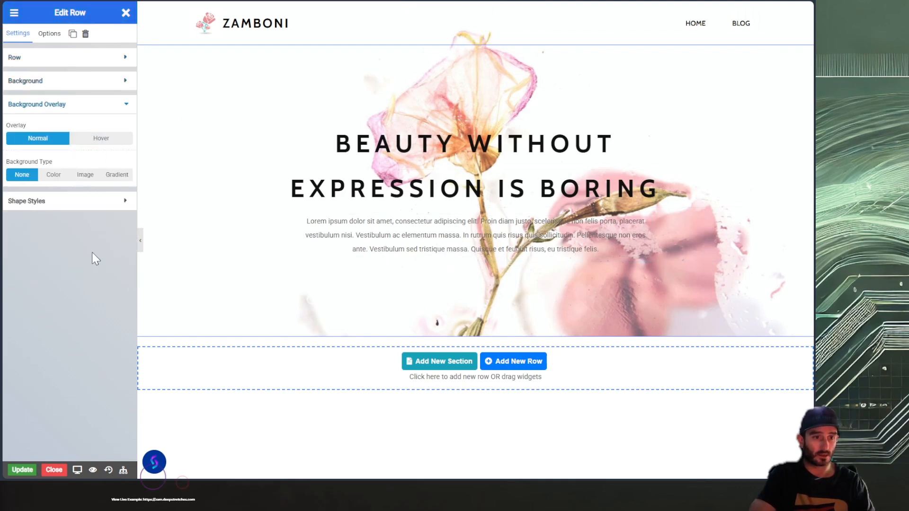
click(49, 33)
scroll(72, 243, down, 1)
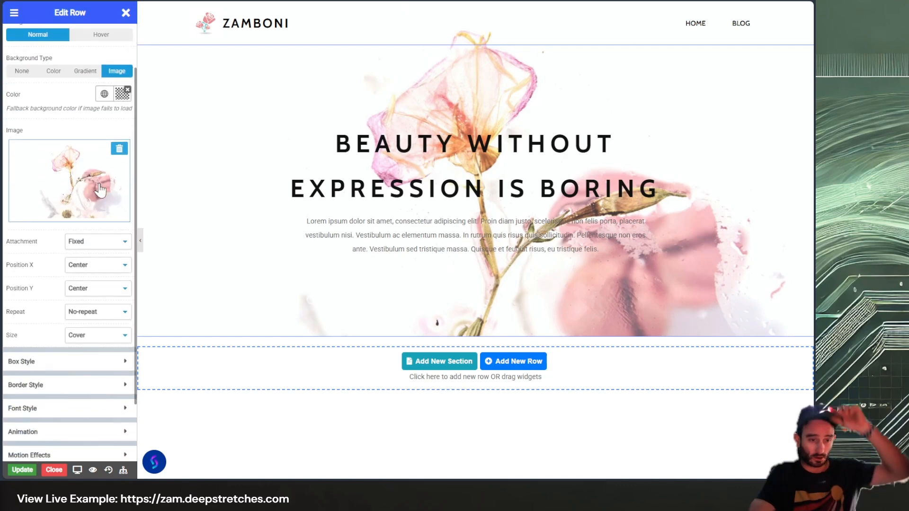
scroll(75, 156, up, 1)
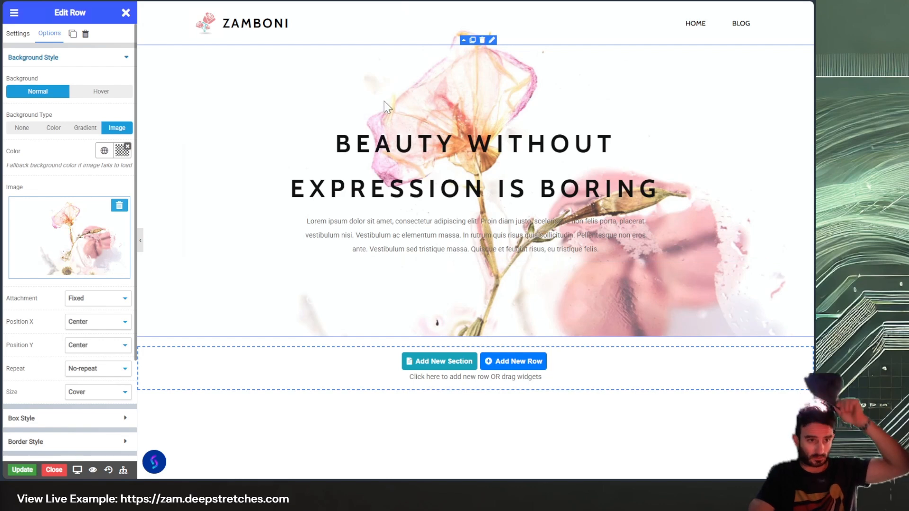
click(27, 37)
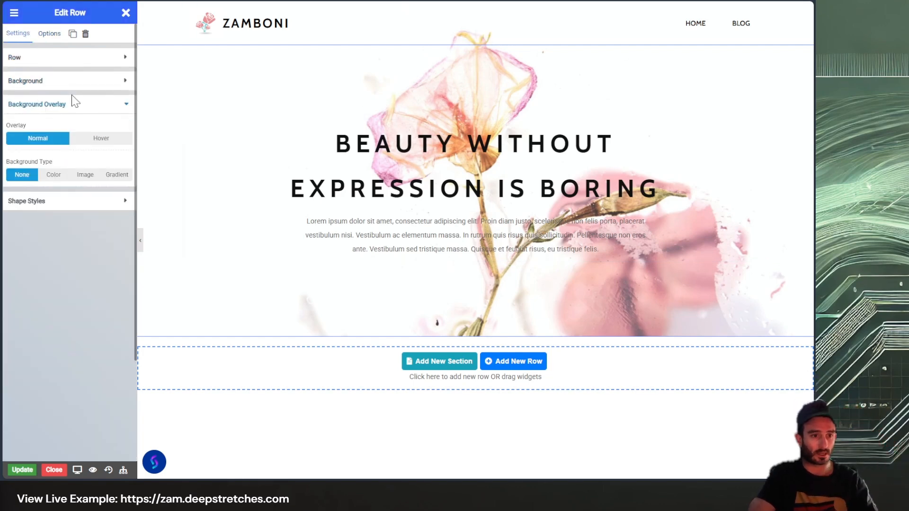
click(78, 84)
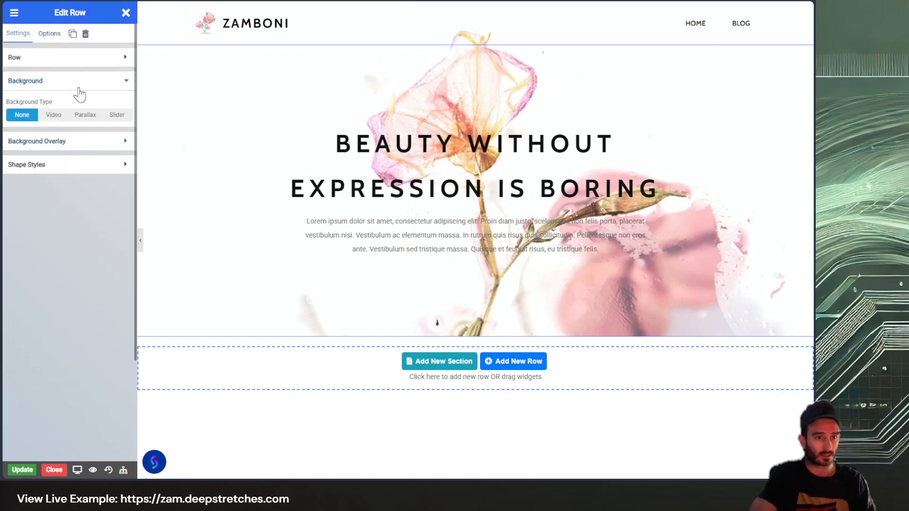
click(48, 33)
click(18, 34)
click(47, 42)
scroll(101, 213, down, 3)
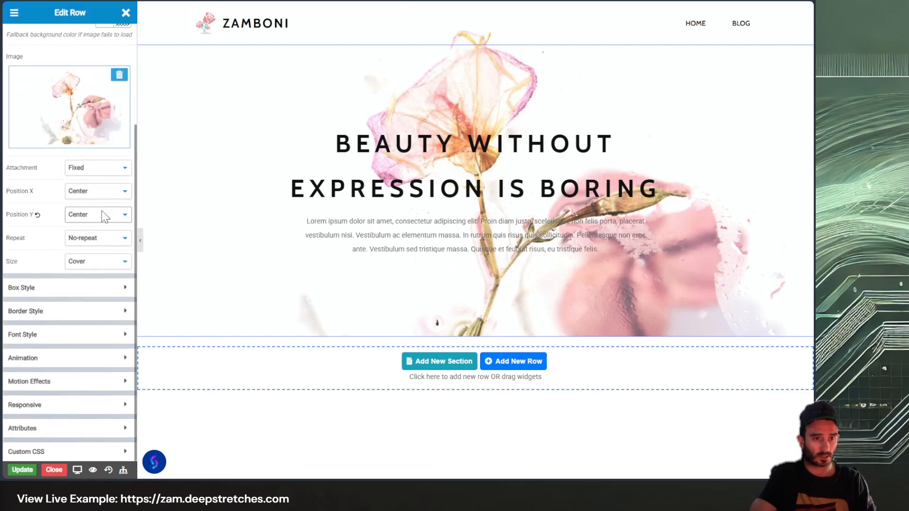
scroll(75, 213, up, 3)
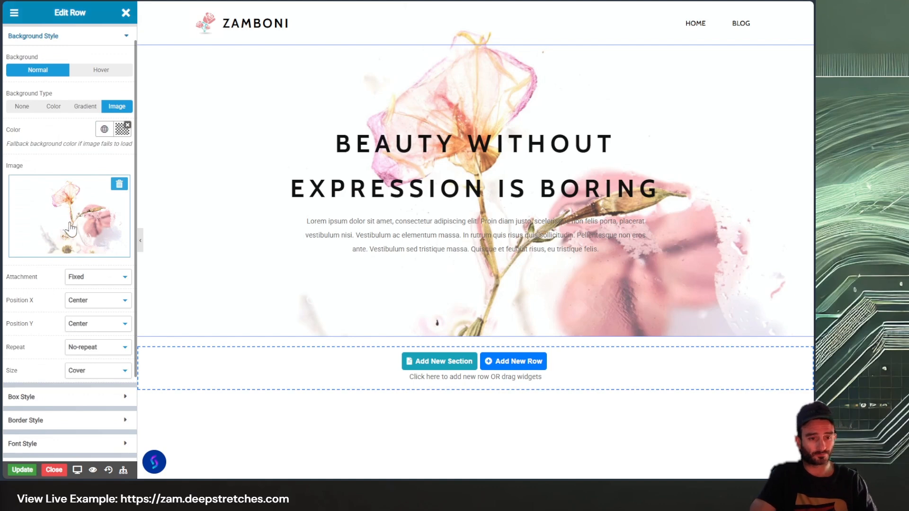
Step: From the banner's background image picker, upload IMG_20161126_163016.jpg and eight more photos to the media library
click(71, 222)
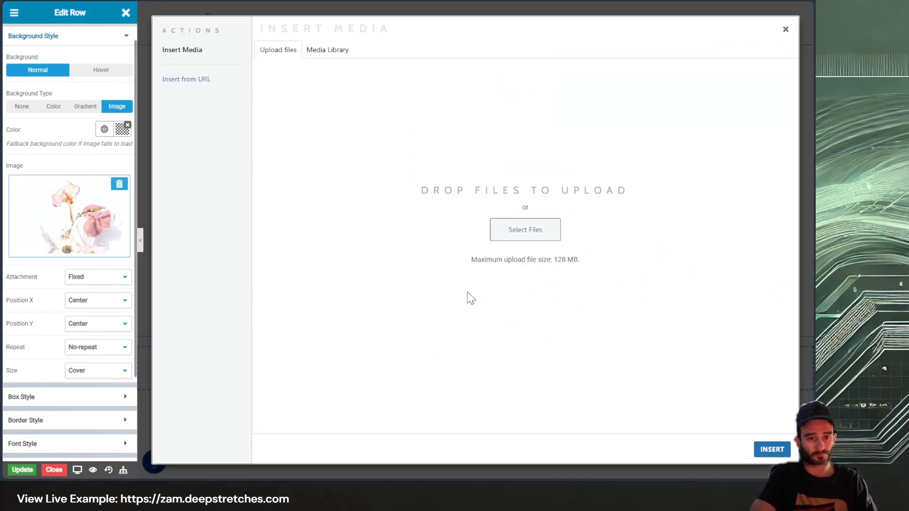
click(534, 232)
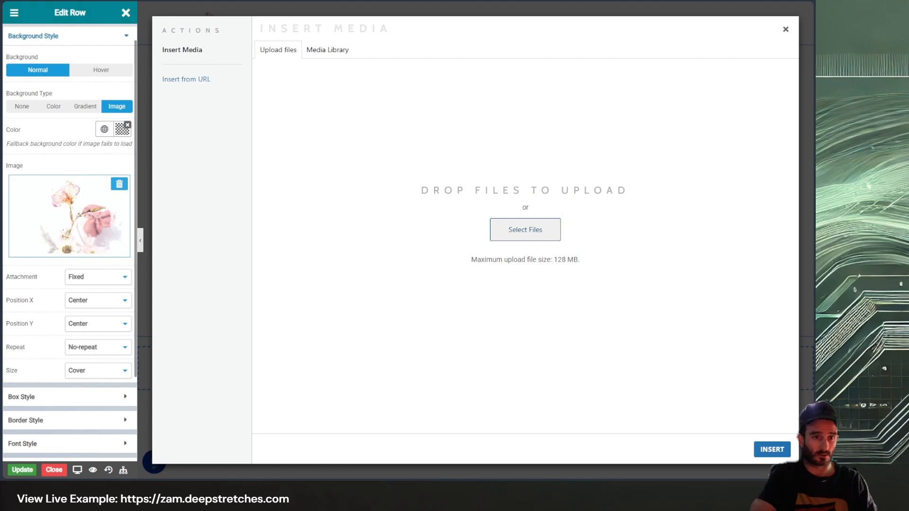
double_click(26, 81)
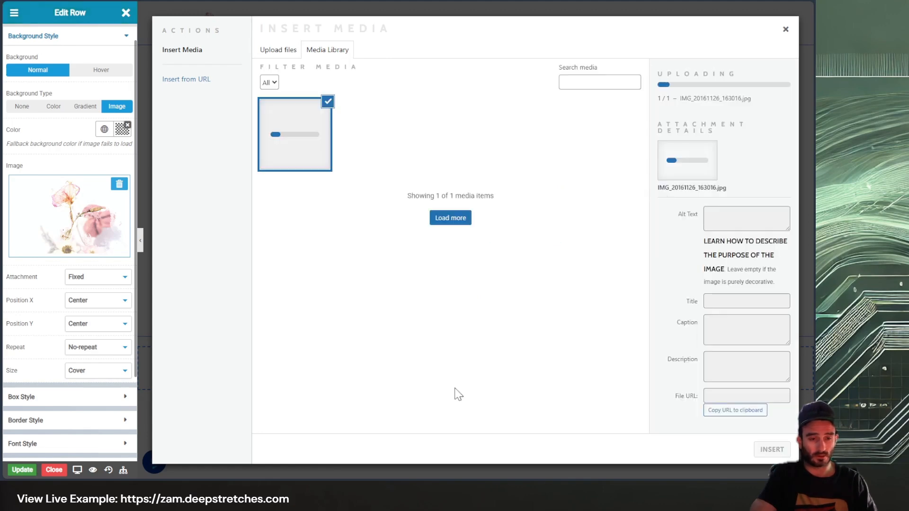
click(274, 50)
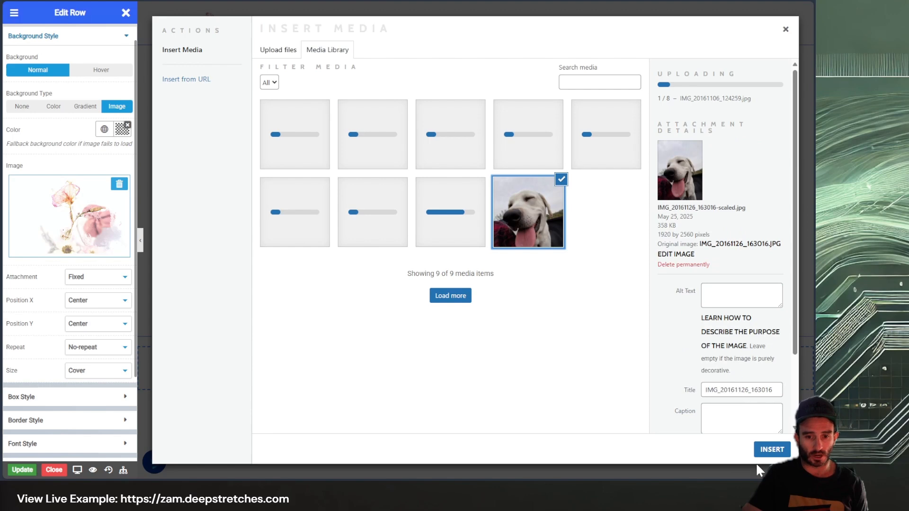
Step: Set the alt text of the IMG_20161126_163016 photo to "Zamboni looking like a cartoon character."
click(746, 297)
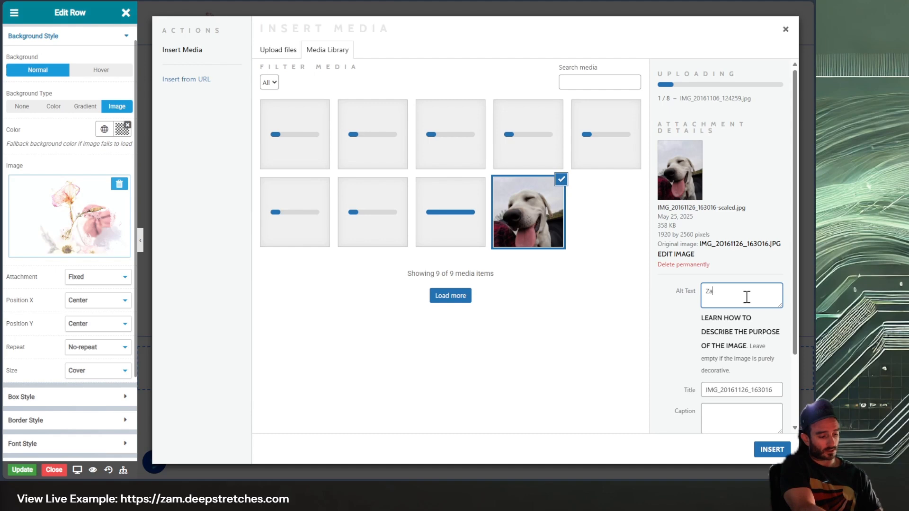
text(looking li)
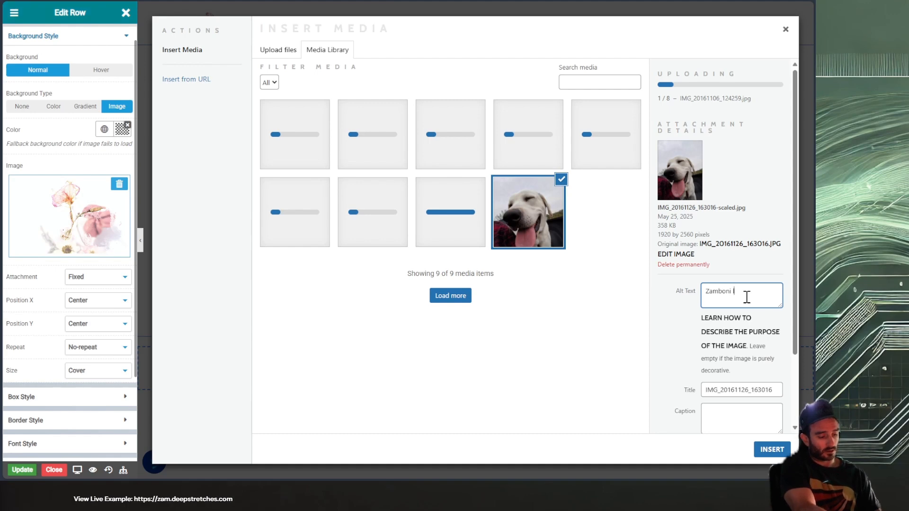
text(ke)
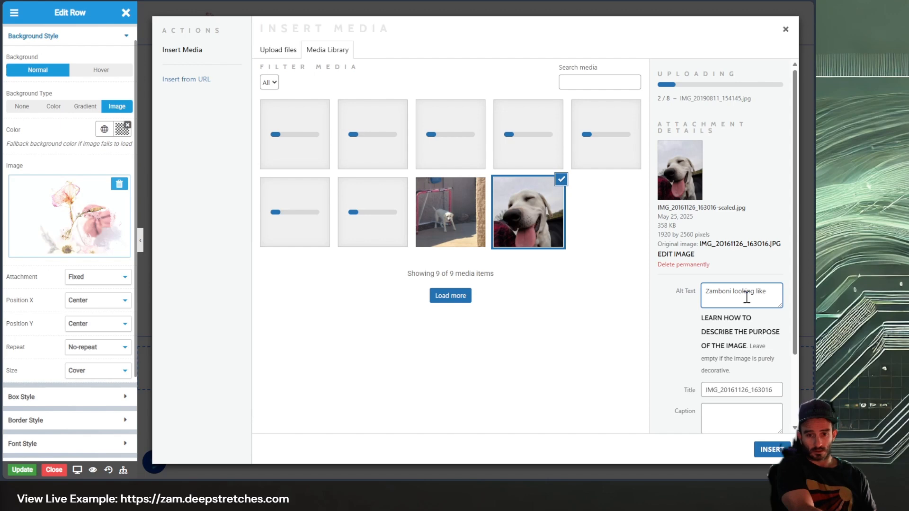
text(a cartoo)
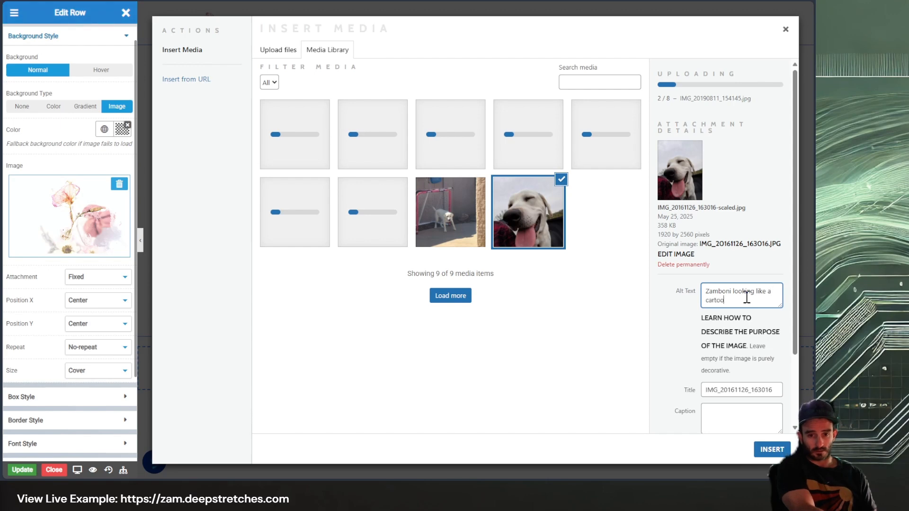
text(n character)
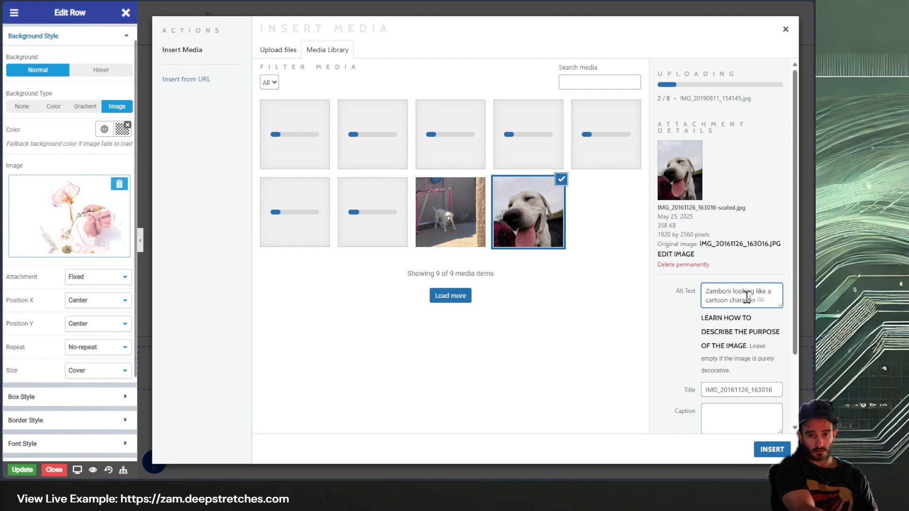
key(Tab)
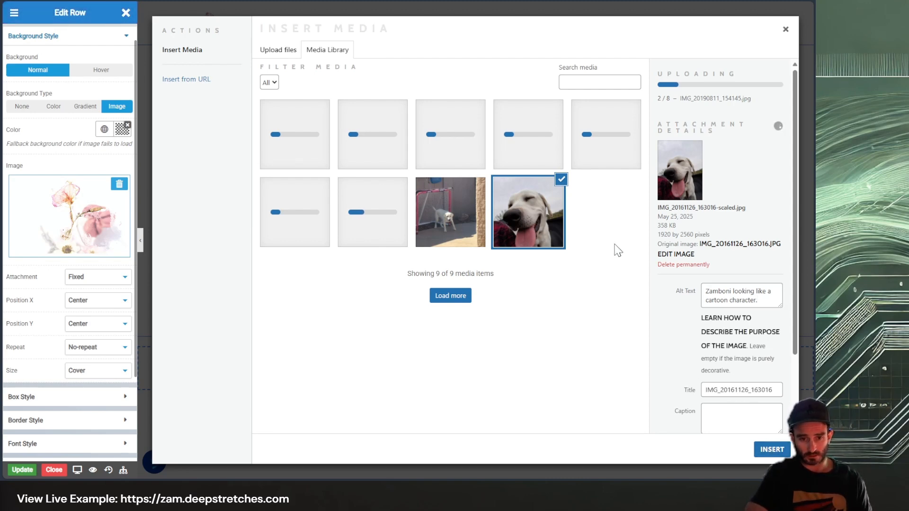
Step: Set the alt text of the IMG_20161106_124259 photo to "Zamboni playing goalie."
click(456, 218)
click(730, 297)
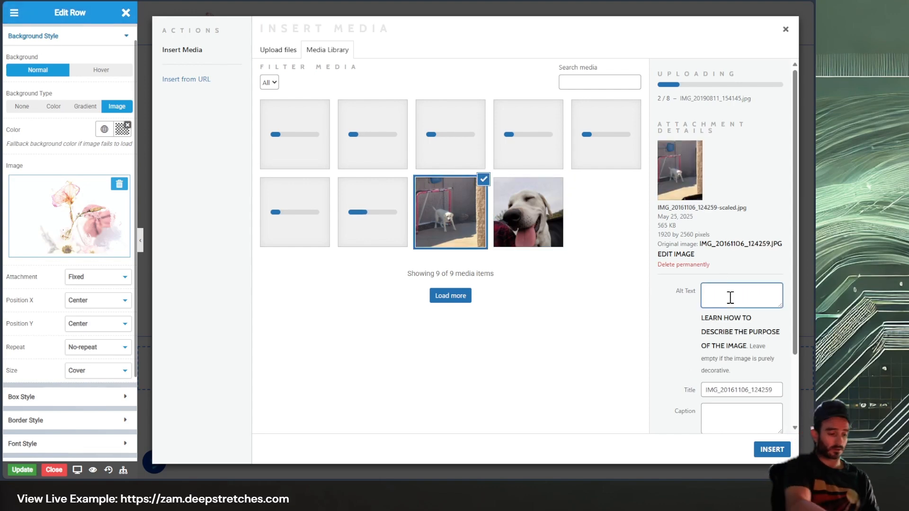
text(Zambon)
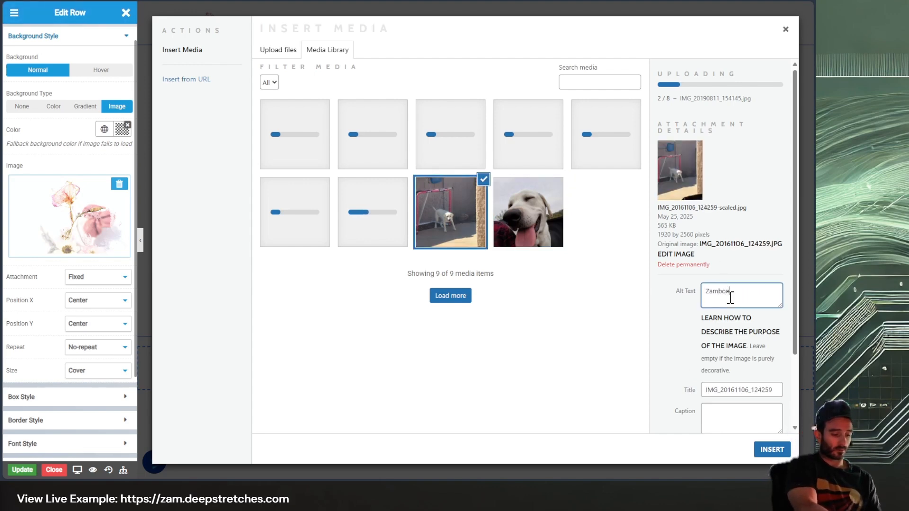
text(i playing with)
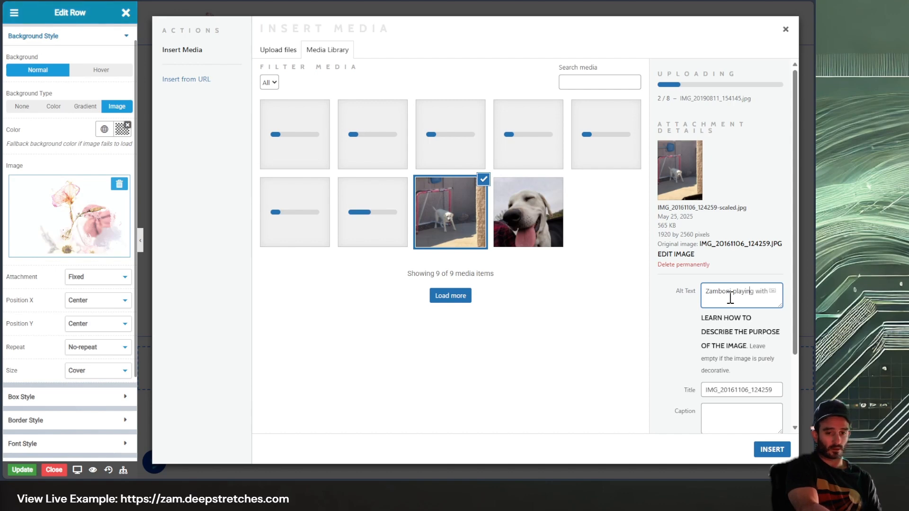
key(BackSpace)
key(BackSpace)
key(BackSpace)
key(BackSpace)
text(goalie.)
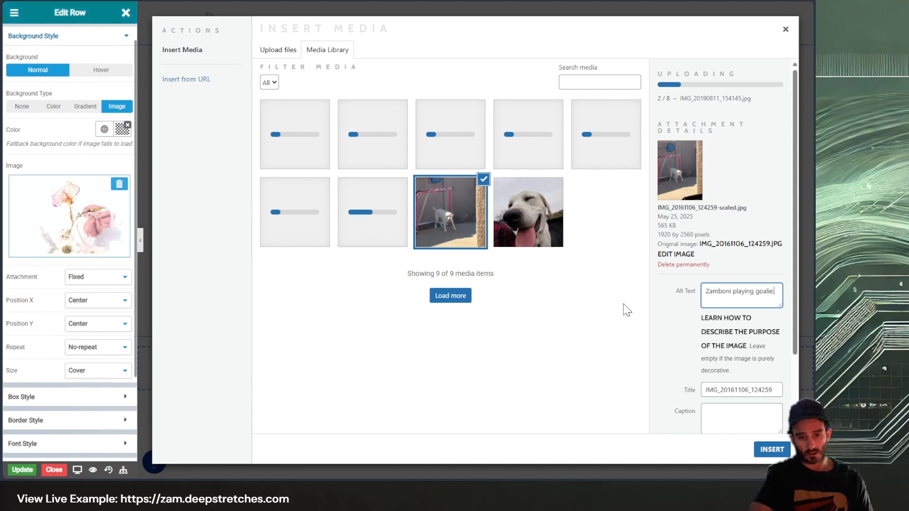
click(656, 326)
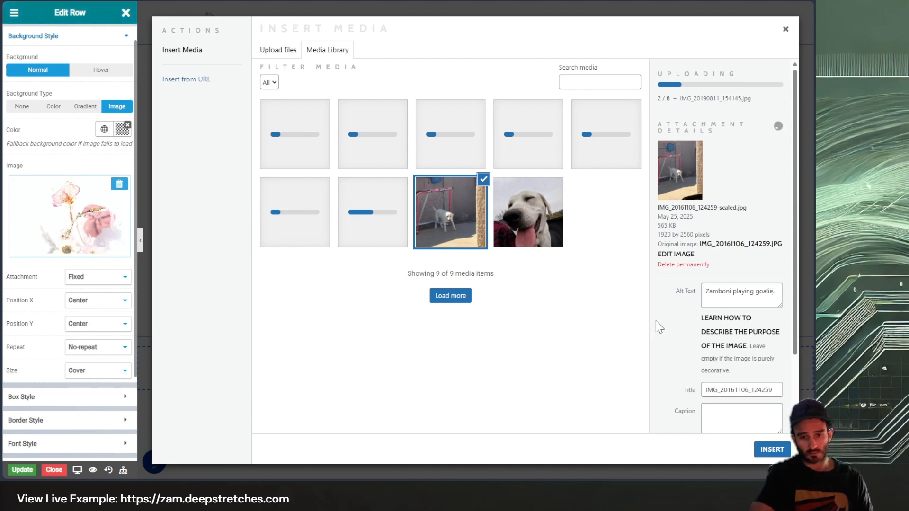
Step: Insert the IMG_20161126_163016 dog close-up as the banner row's background image
click(502, 214)
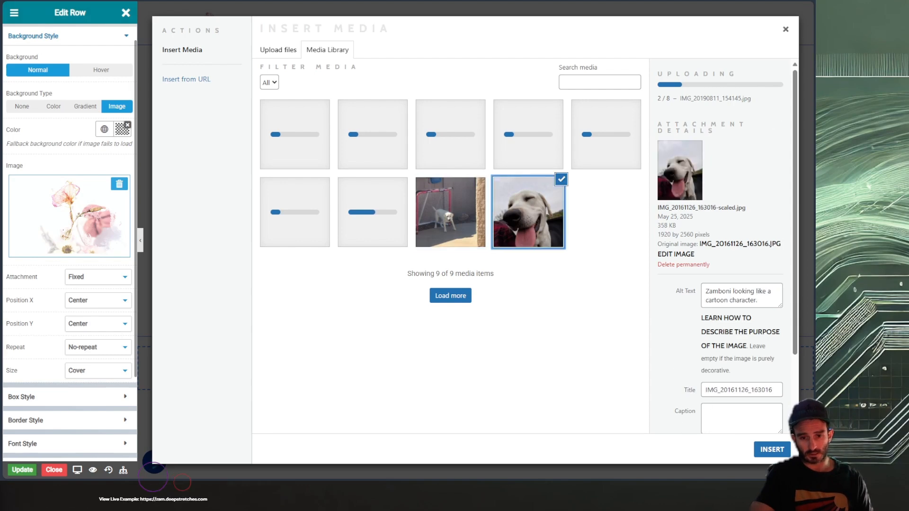
click(771, 449)
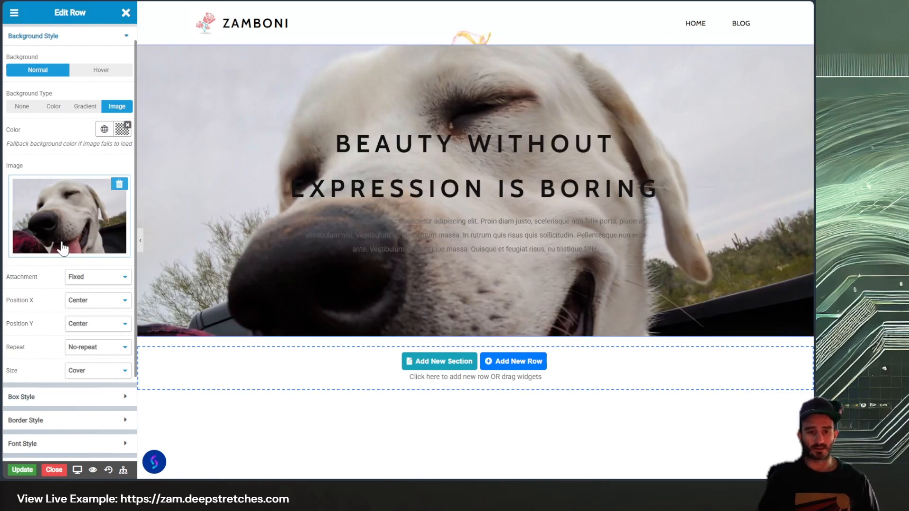
scroll(63, 247, up, 1)
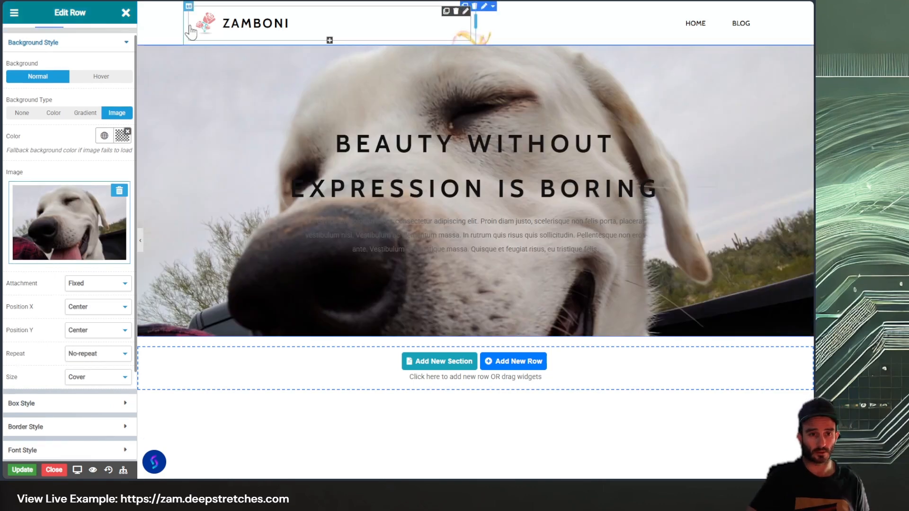
Step: Replace the custom logo beside the Zamboni site title with the IMG_20190811_154145 photo from the media library
click(244, 29)
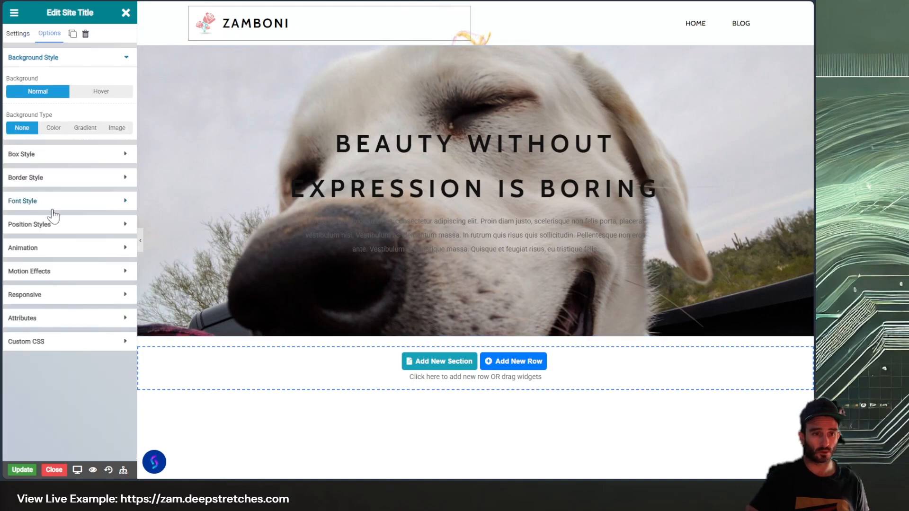
click(25, 39)
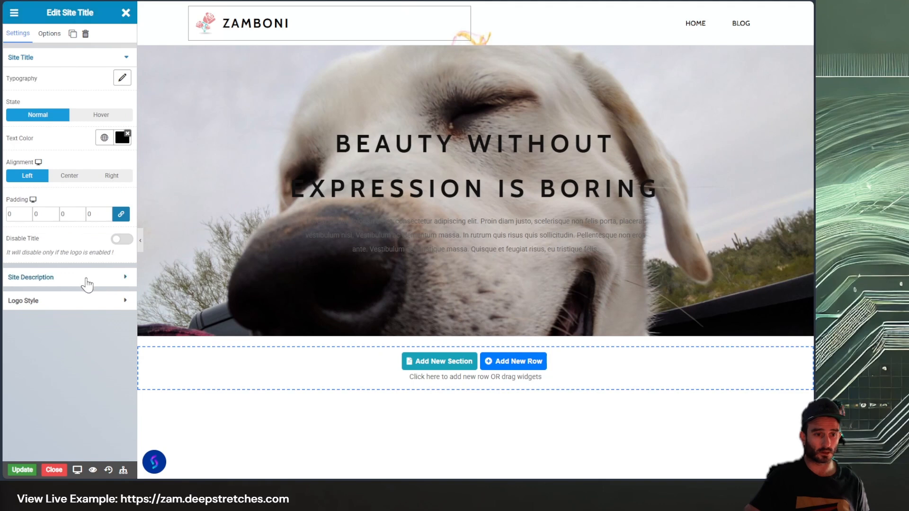
click(87, 305)
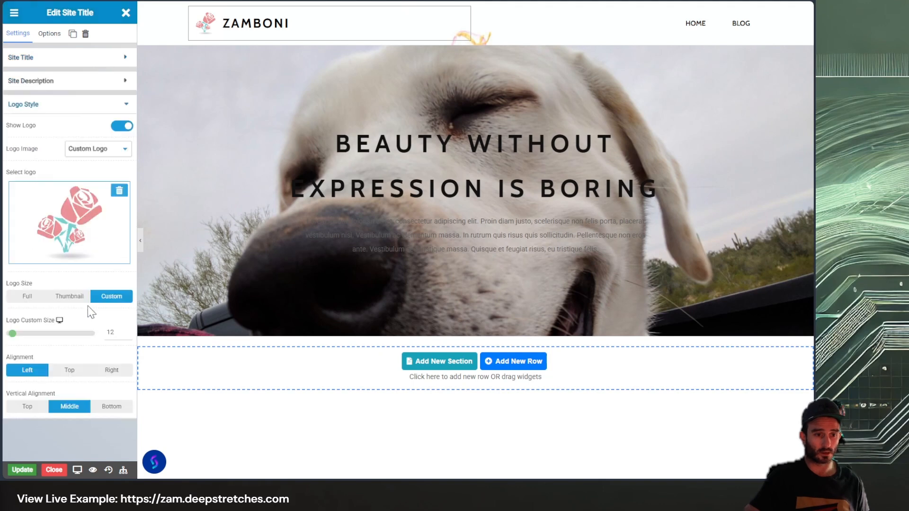
click(86, 231)
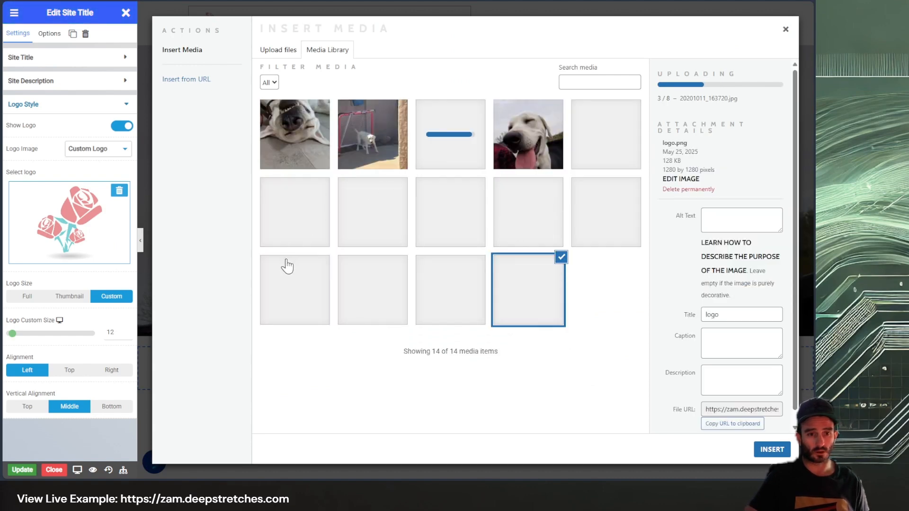
click(299, 137)
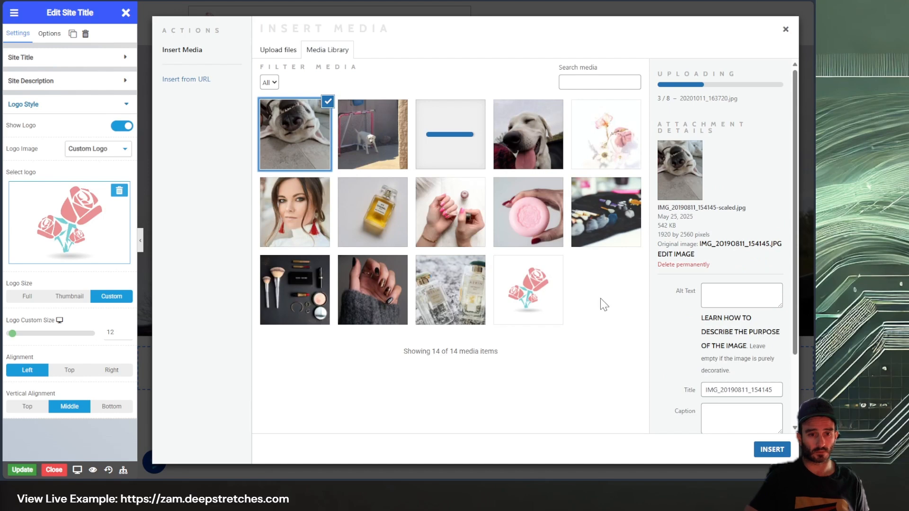
click(771, 450)
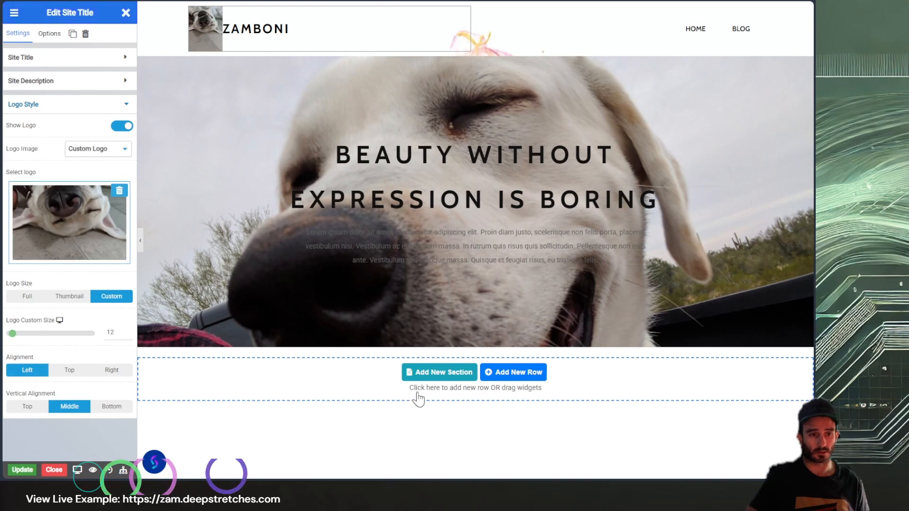
Step: Update the header template with the site title's logo hidden and the Lorem ipsum paragraph under the banner headline deleted
click(121, 127)
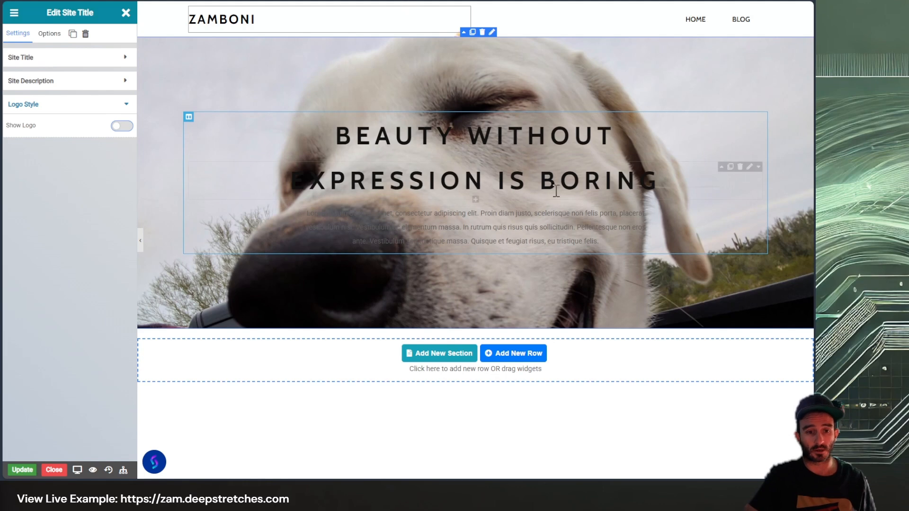
click(519, 222)
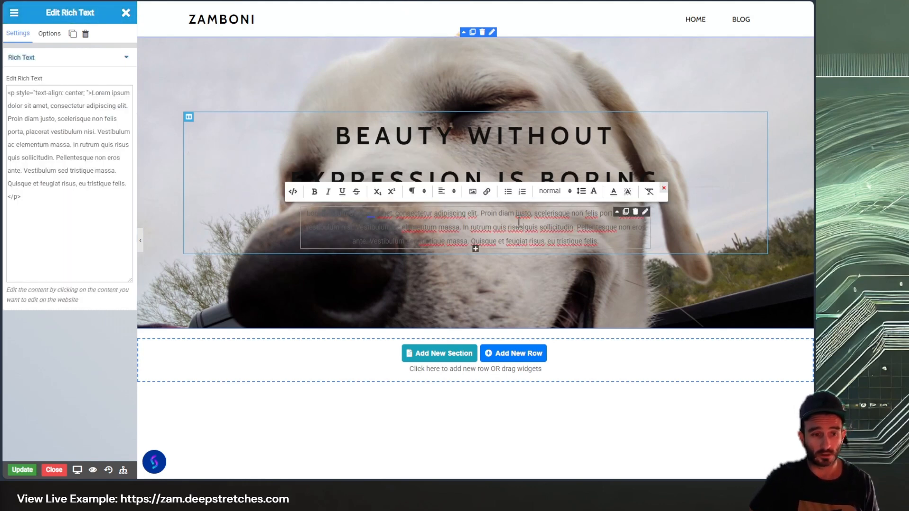
triple_click(487, 227)
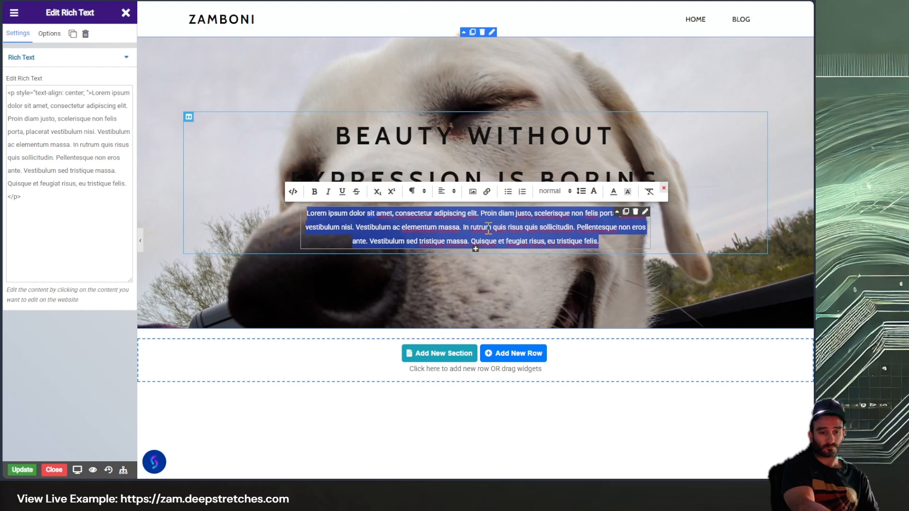
key(BackSpace)
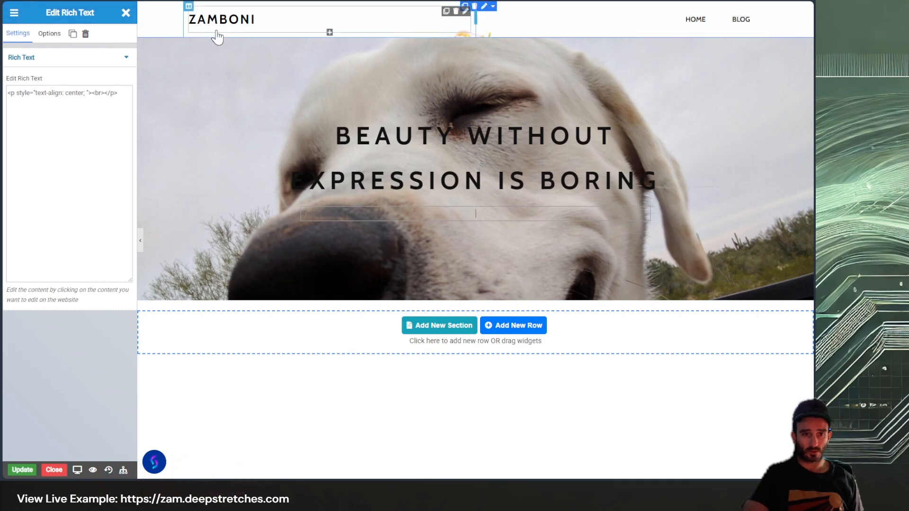
click(26, 471)
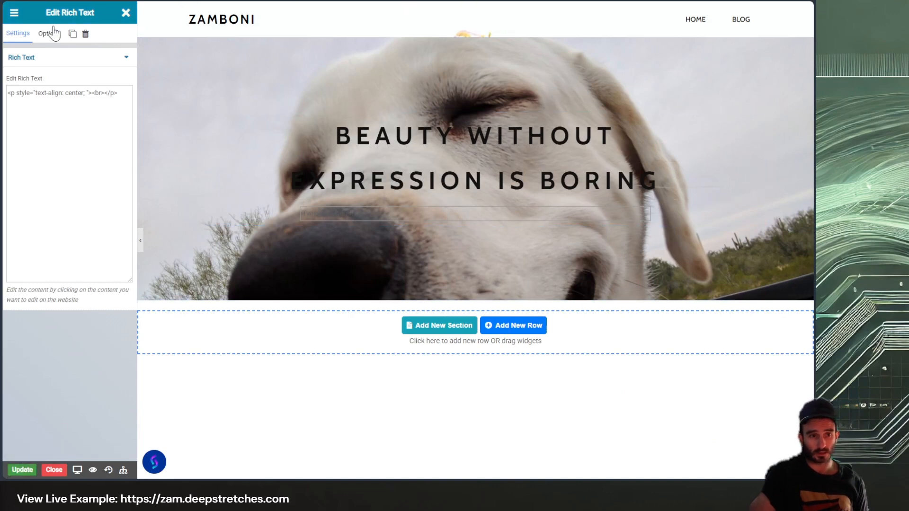
Step: Preview the header and examine on the live home page how the banner photo behaves while scrolling to the blog section
click(94, 470)
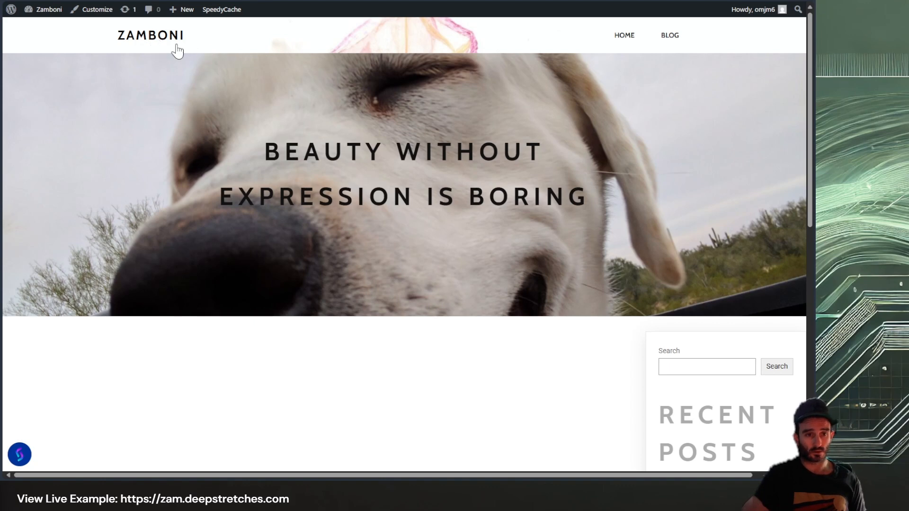
click(141, 41)
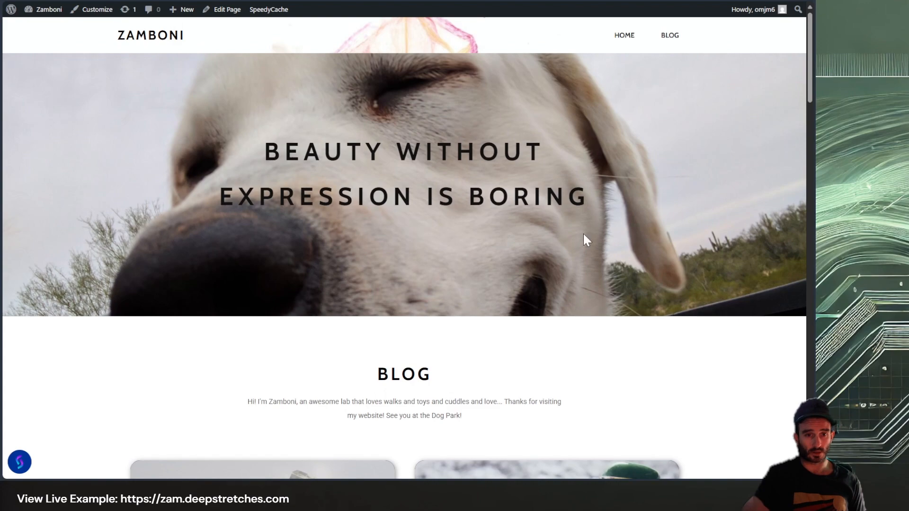
scroll(535, 134, down, 3)
scroll(561, 156, up, 3)
scroll(561, 157, down, 2)
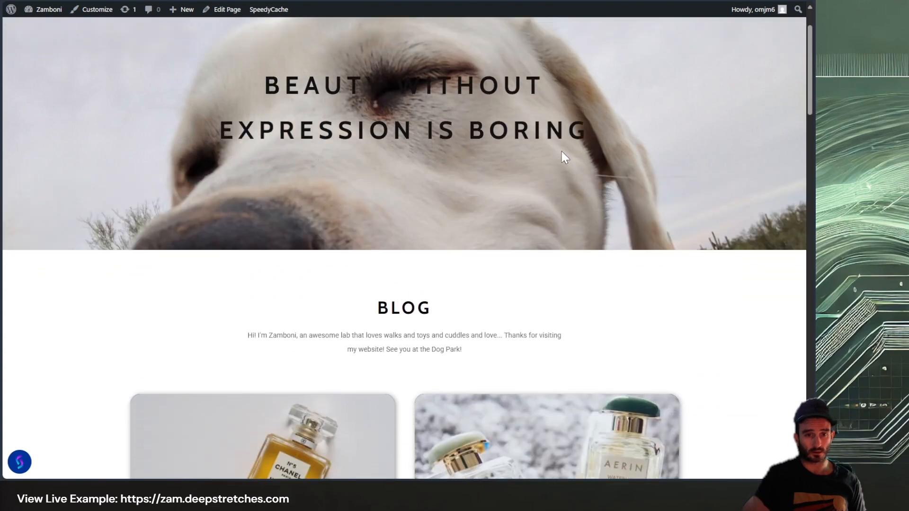
scroll(561, 157, up, 2)
scroll(561, 152, down, 10)
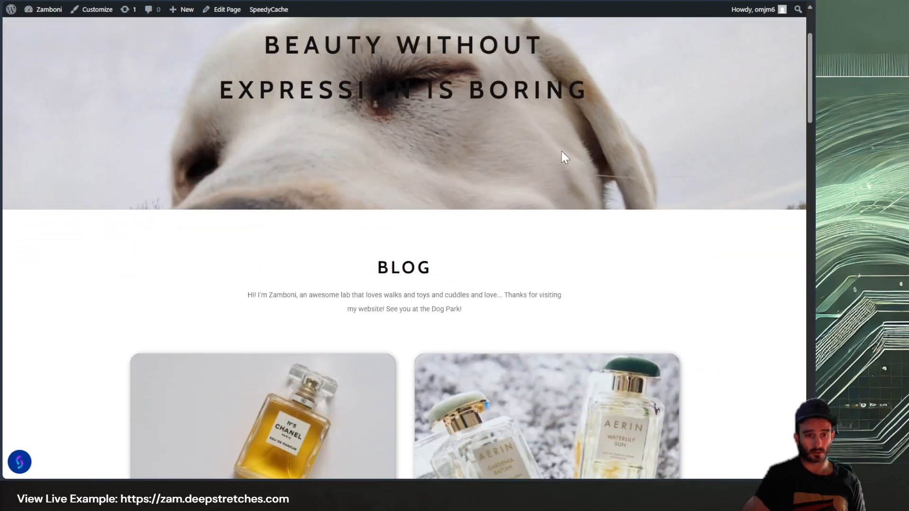
scroll(561, 158, down, 3)
scroll(561, 158, up, 13)
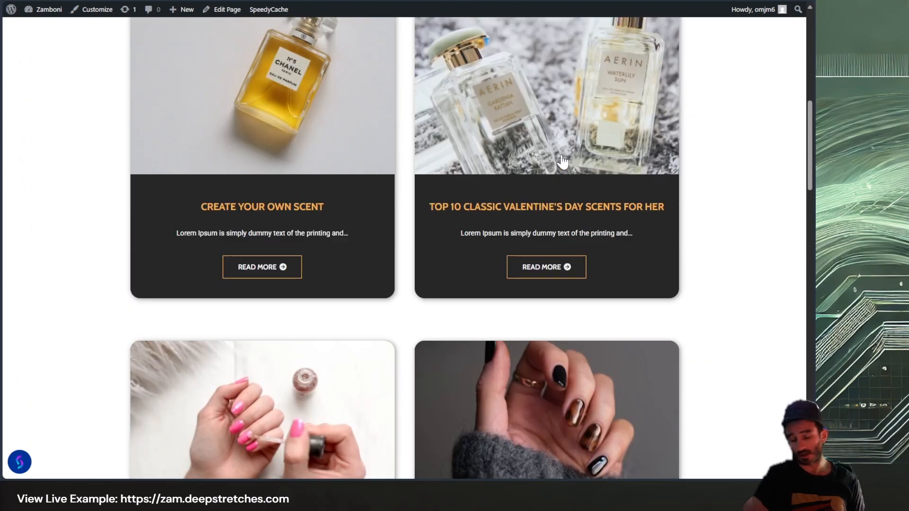
scroll(561, 164, down, 2)
scroll(561, 165, up, 2)
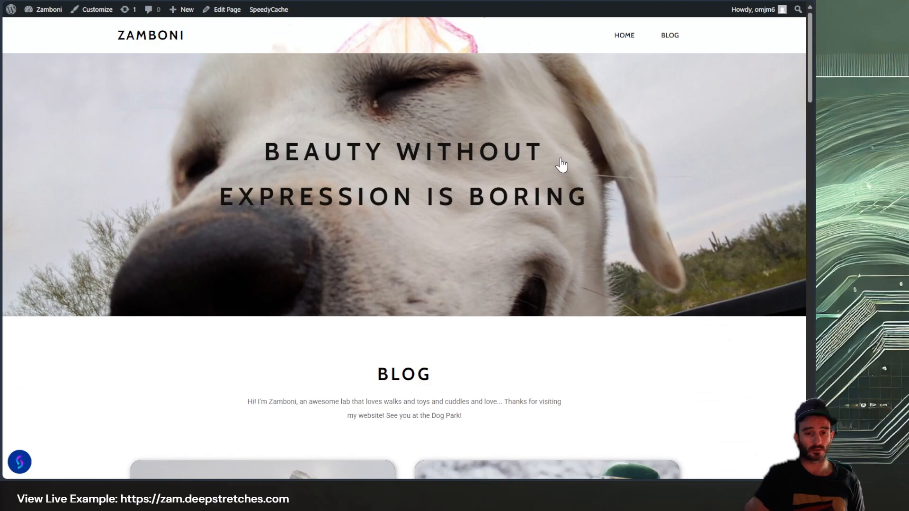
scroll(561, 164, down, 5)
scroll(561, 165, up, 5)
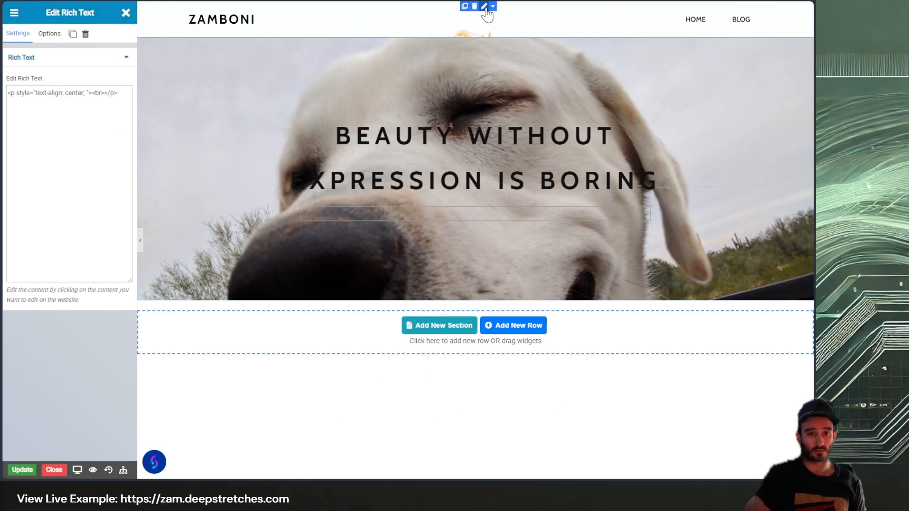
Step: Set the top navigation row's background image to the IMG_20161126_163016 photo, save the template and check the live home page
click(484, 8)
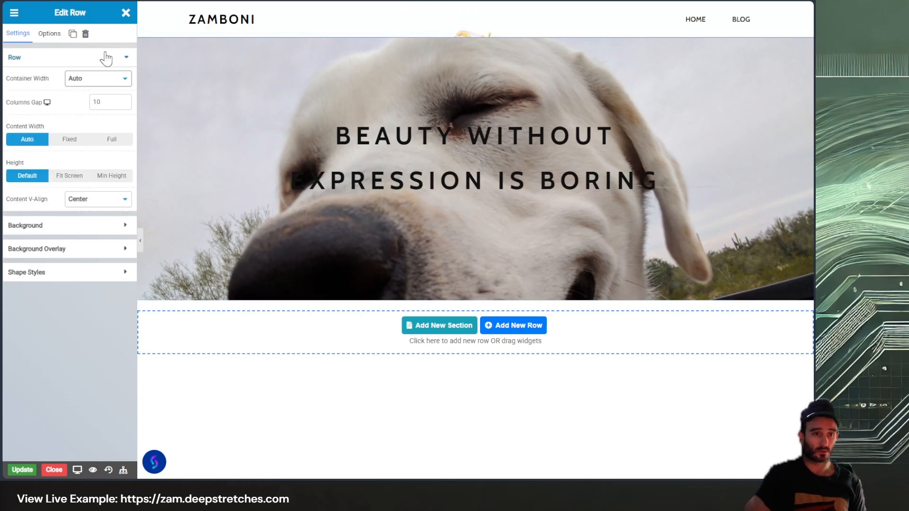
click(49, 33)
click(79, 252)
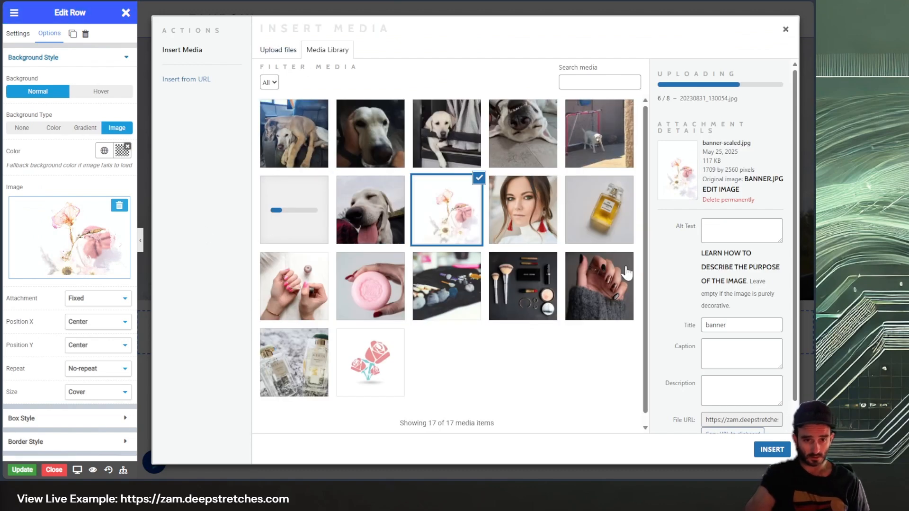
click(363, 226)
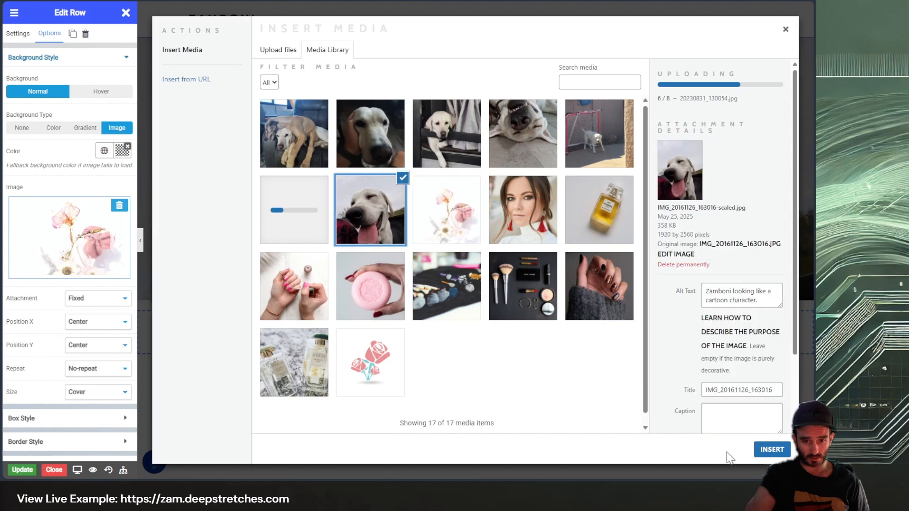
click(772, 449)
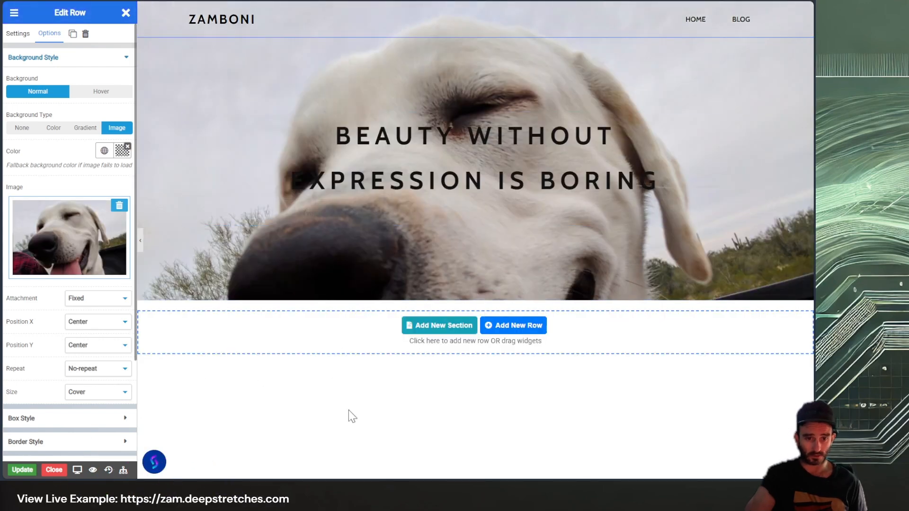
click(22, 471)
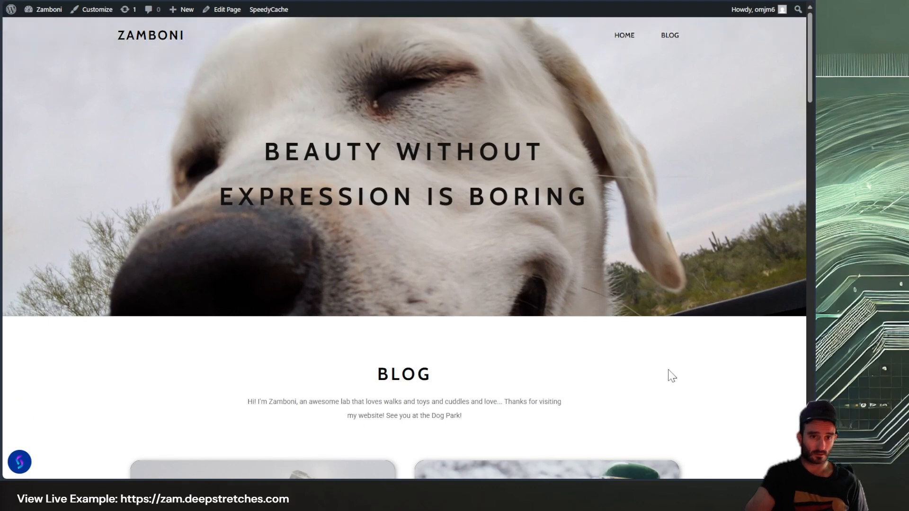
scroll(710, 378, down, 5)
scroll(766, 388, up, 5)
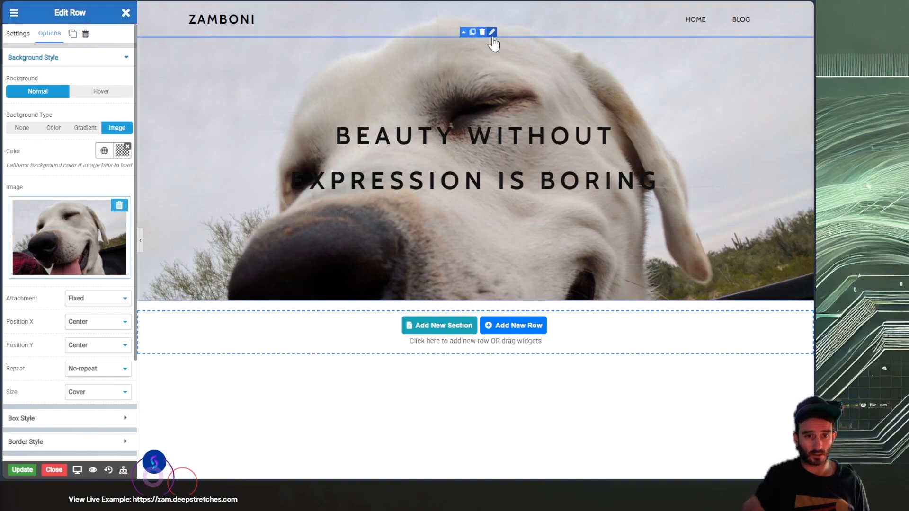
Step: Preview the header template in the tablet and mobile layouts and return to the desktop layout
click(18, 33)
click(49, 33)
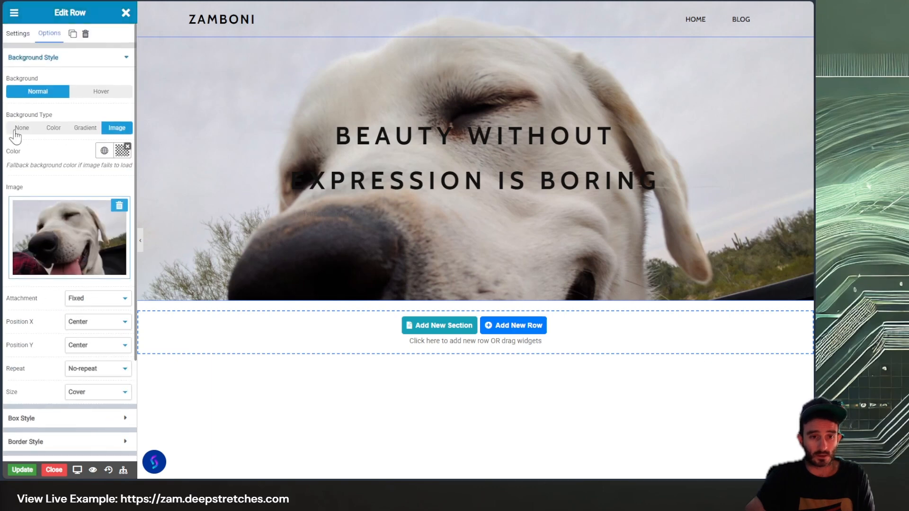
mouse_move(78, 473)
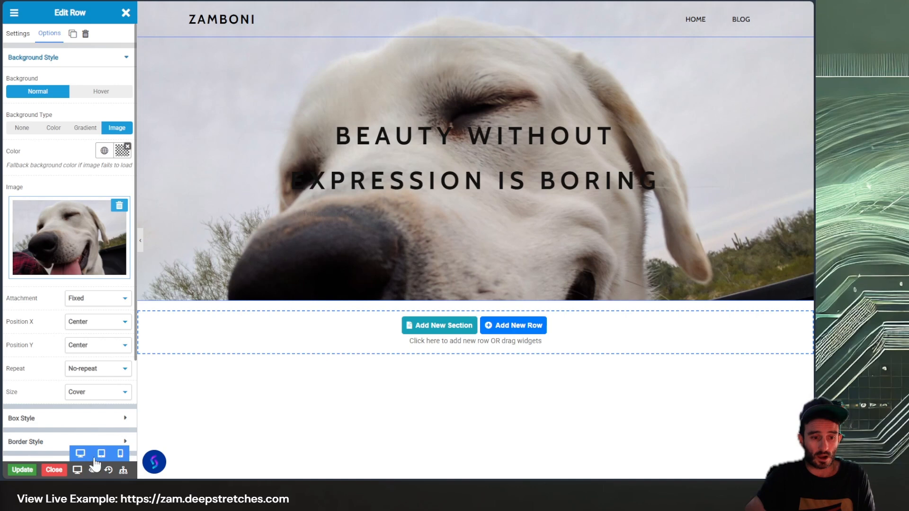
click(105, 457)
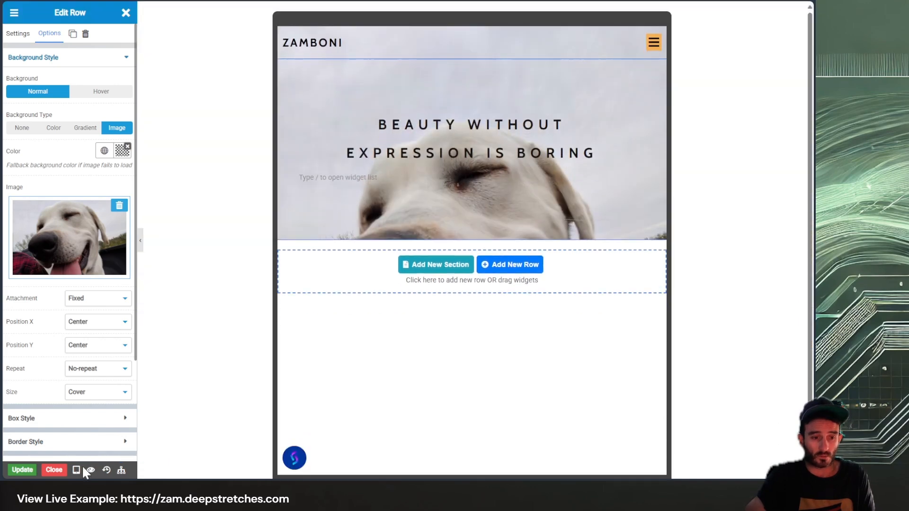
mouse_move(78, 474)
click(120, 456)
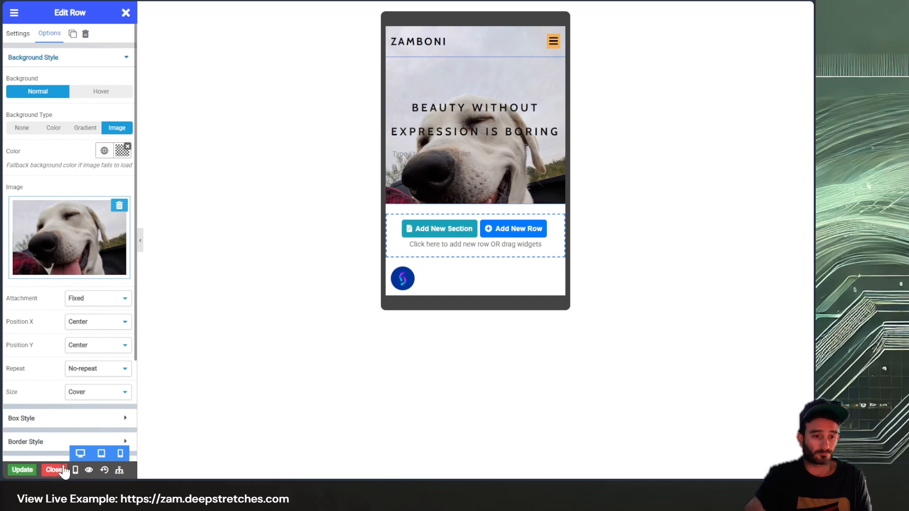
click(80, 454)
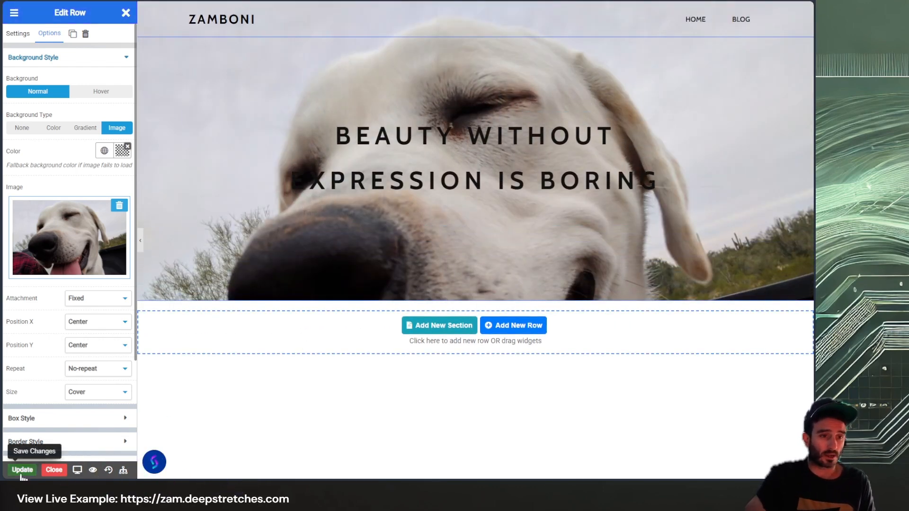
click(14, 15)
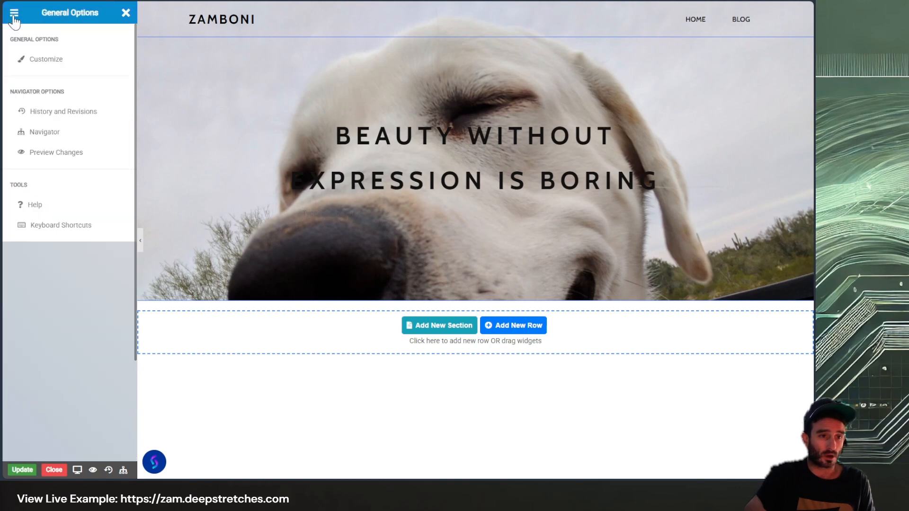
click(122, 10)
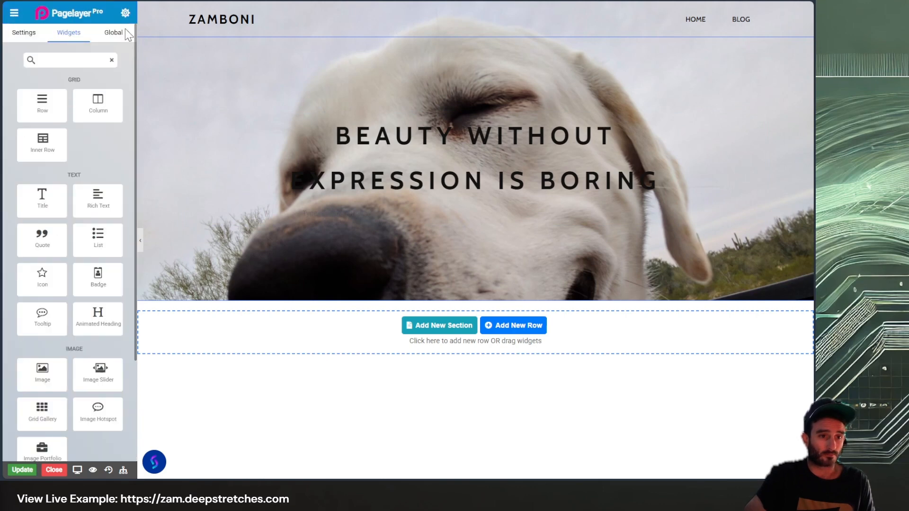
click(13, 16)
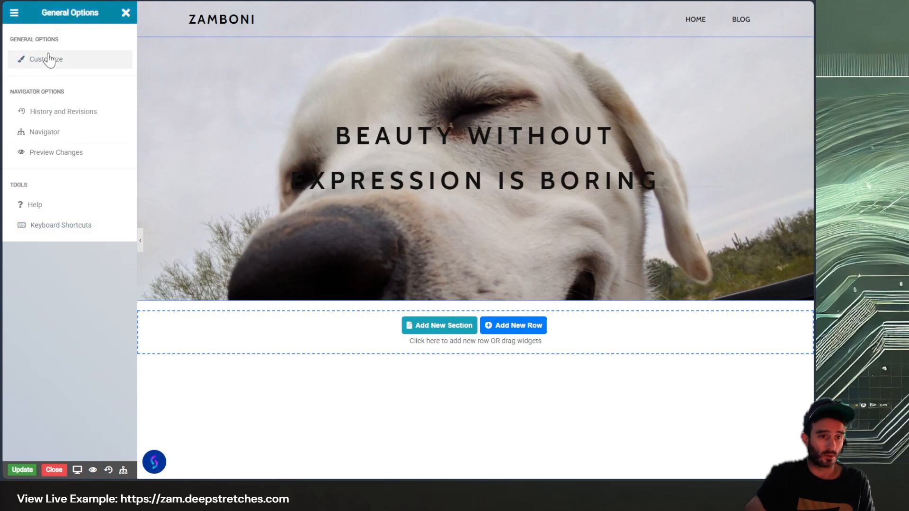
click(126, 13)
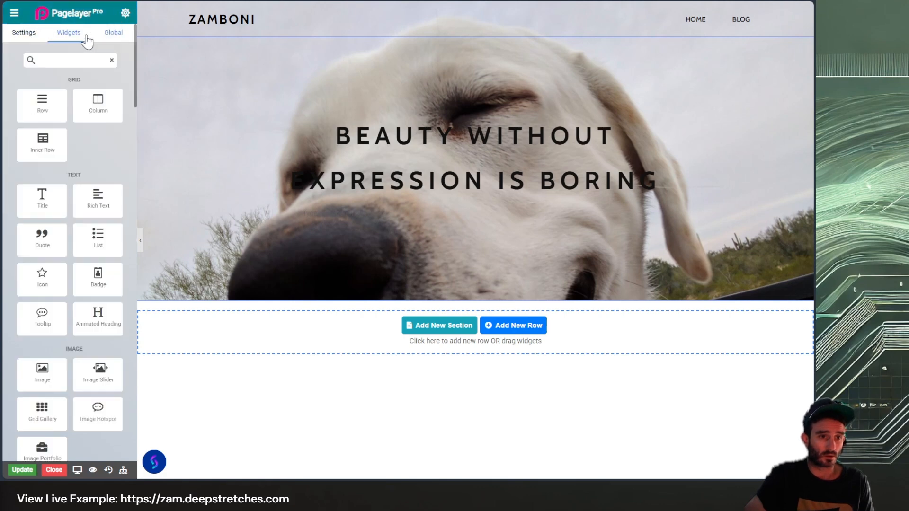
click(24, 34)
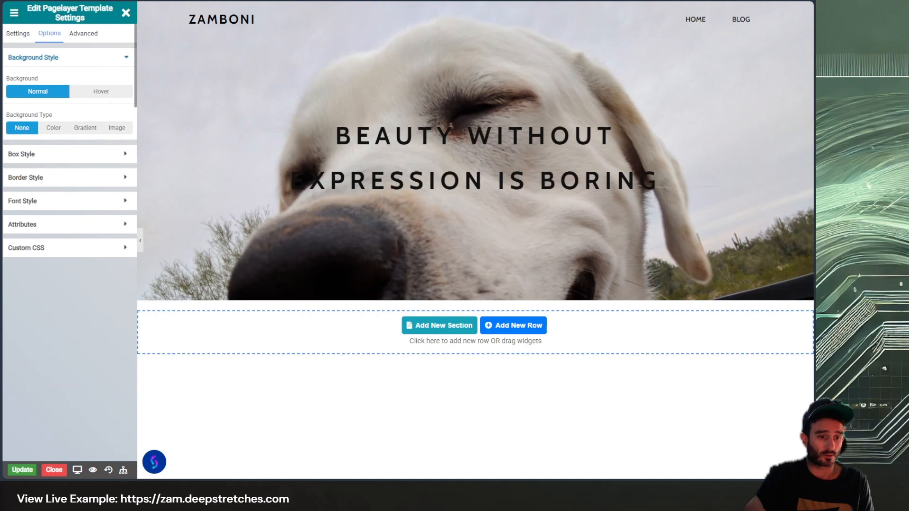
Step: Leave the template editor and view the WordPress media library and the list of all posts
click(54, 469)
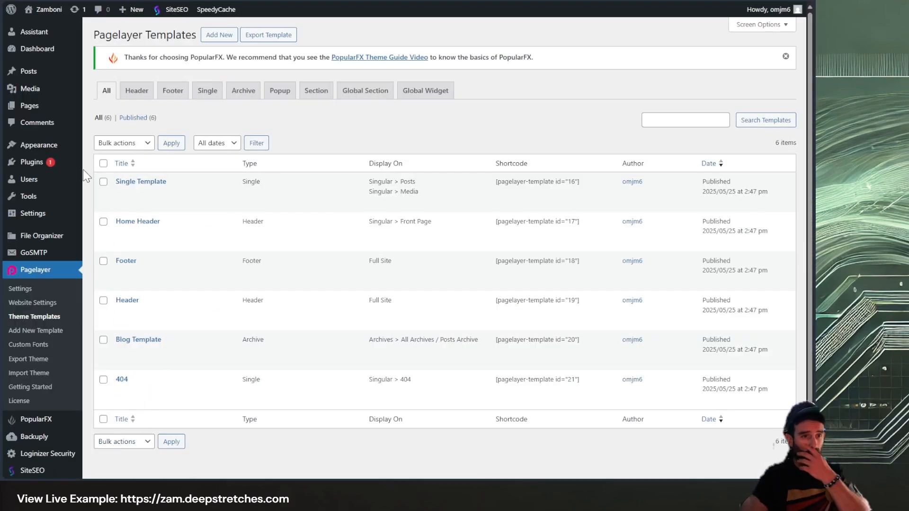
click(30, 89)
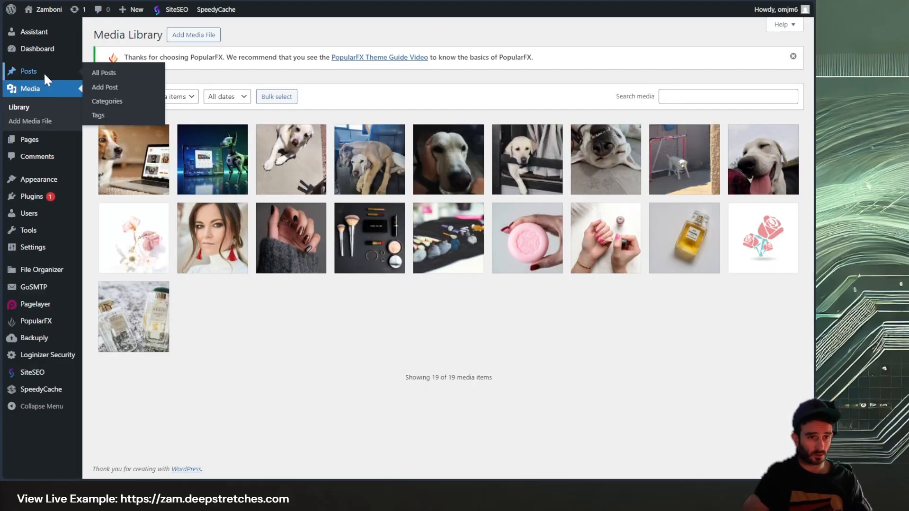
click(45, 74)
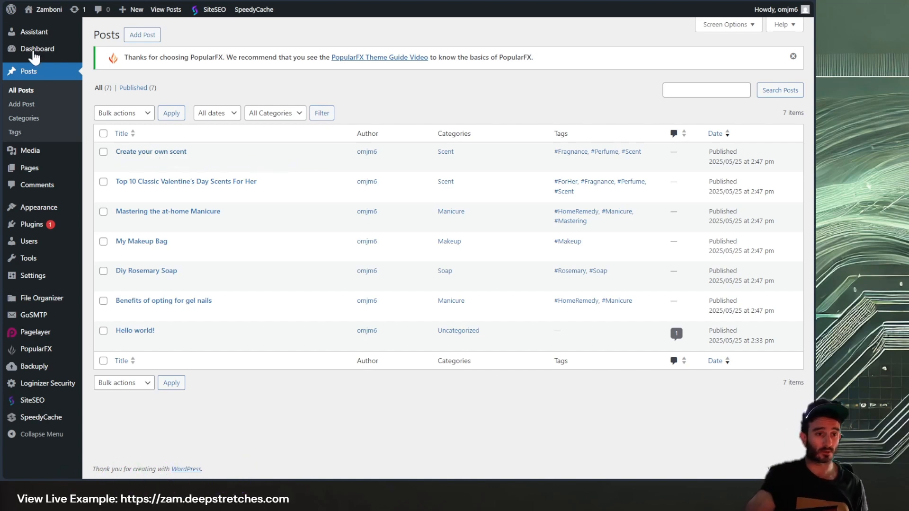
Step: Return to the Home page in the Pagelayer editor and bring its Blog section into view
mouse_move(53, 15)
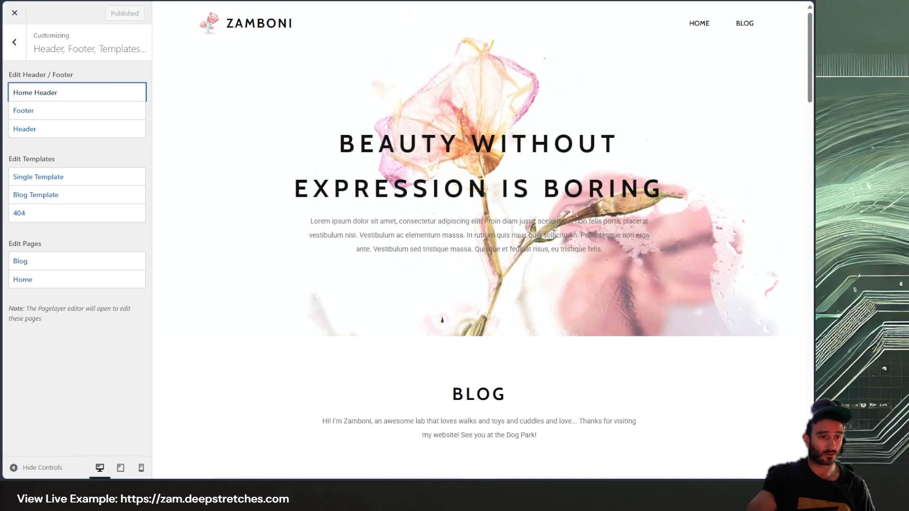
key(alt+Left)
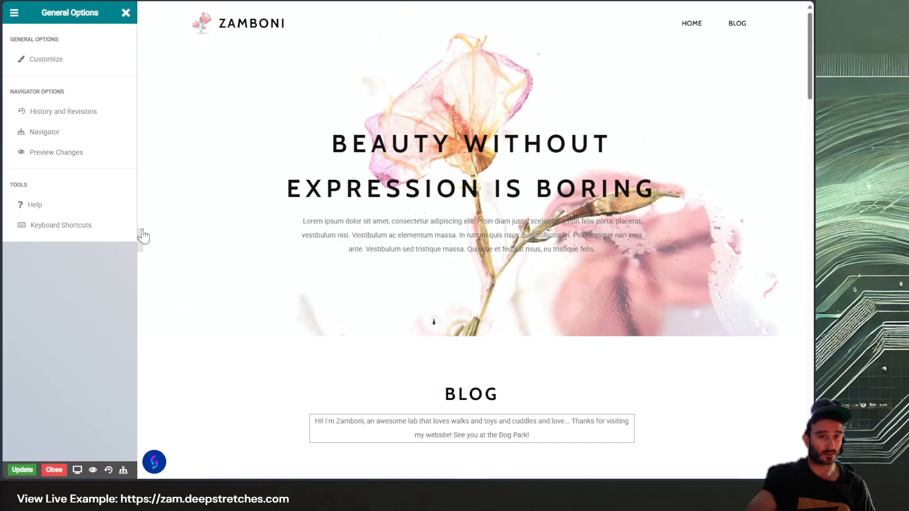
click(125, 14)
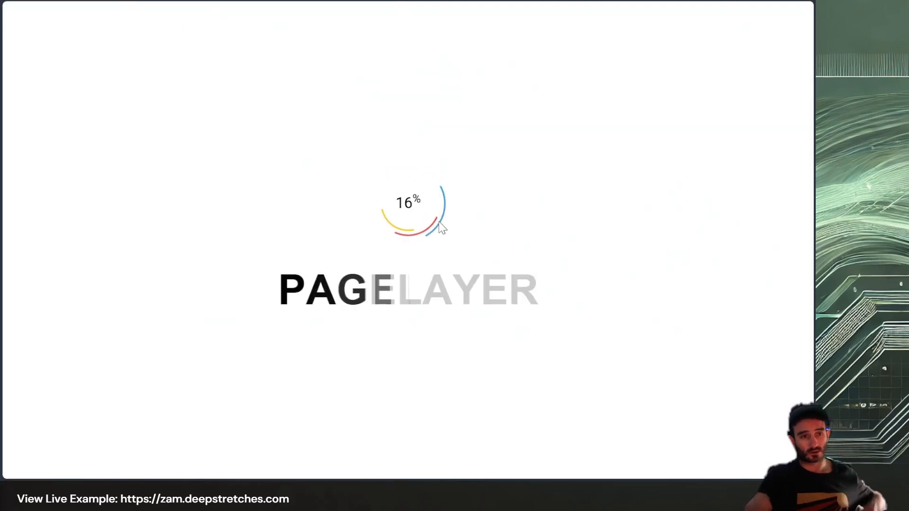
scroll(572, 219, down, 6)
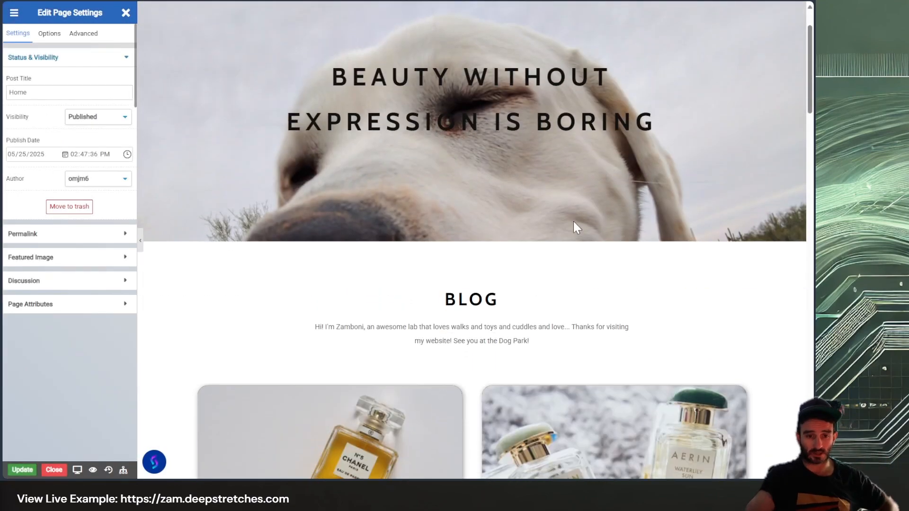
Step: Review the blog post cards on the live home page, from the header banner down through the Blog section
scroll(575, 264, up, 5)
scroll(575, 264, down, 5)
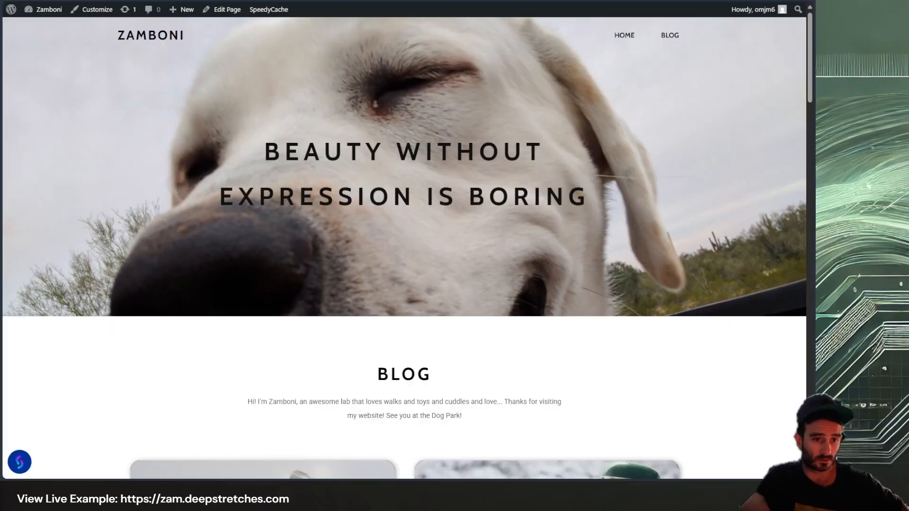
scroll(475, 443, down, 10)
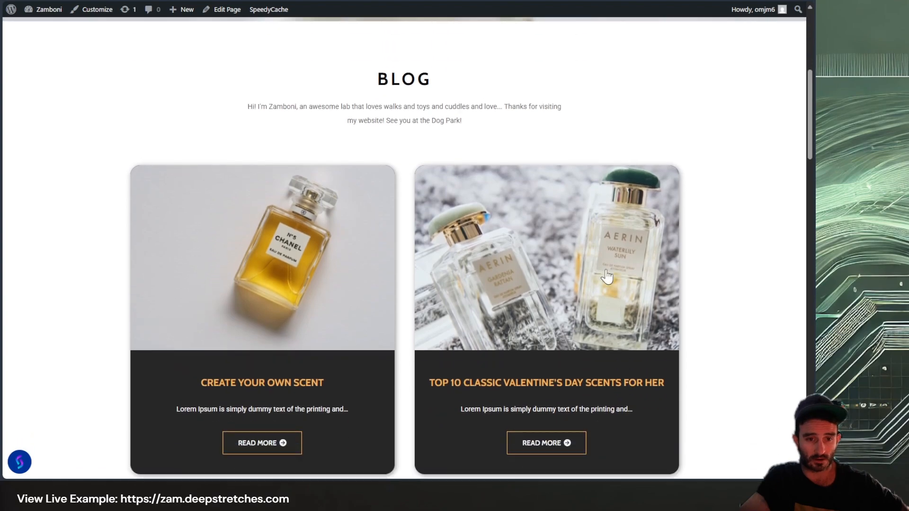
scroll(476, 442, down, 4)
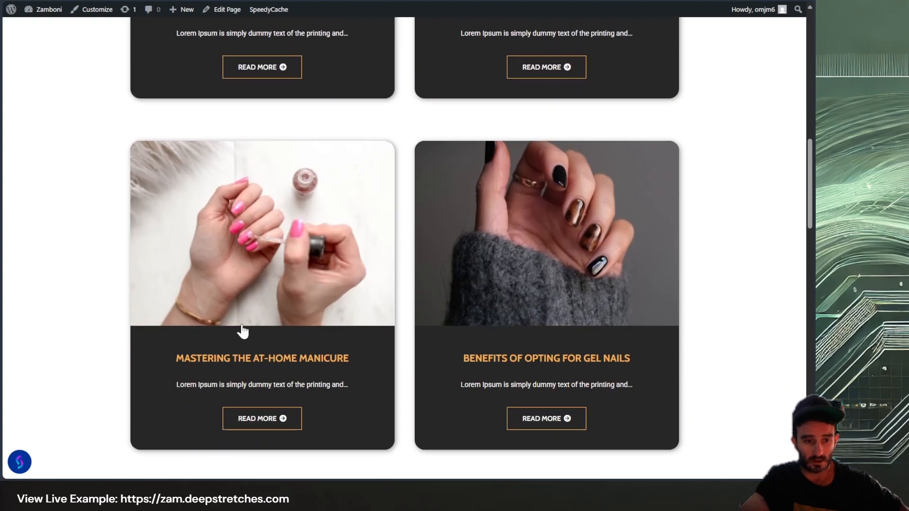
scroll(239, 330, down, 14)
scroll(611, 319, up, 18)
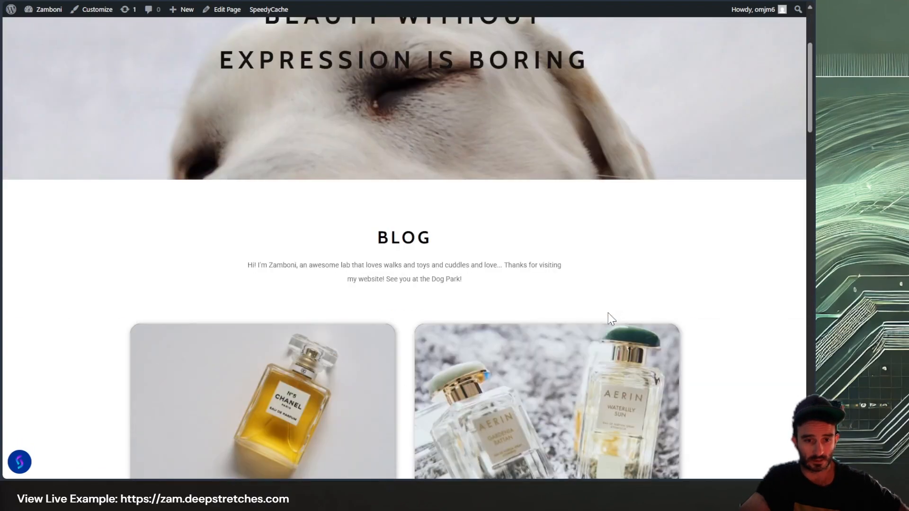
scroll(152, 235, down, 4)
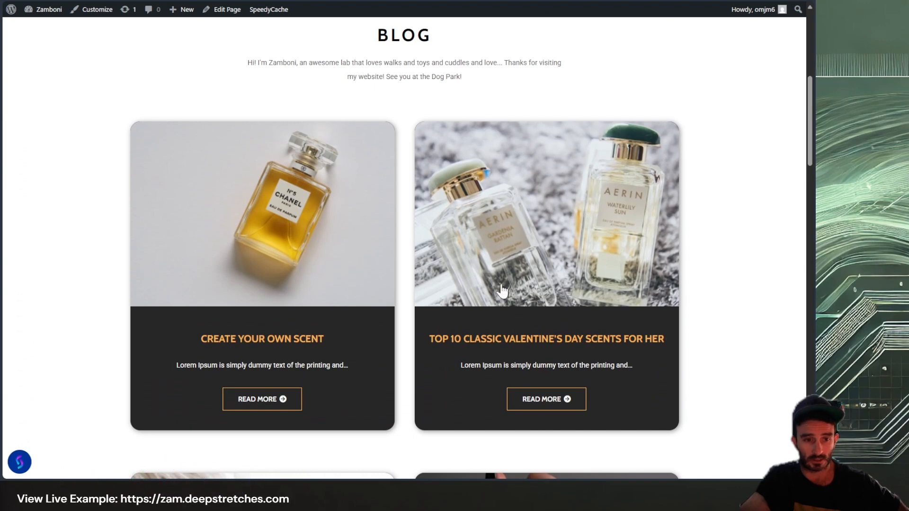
scroll(544, 302, up, 7)
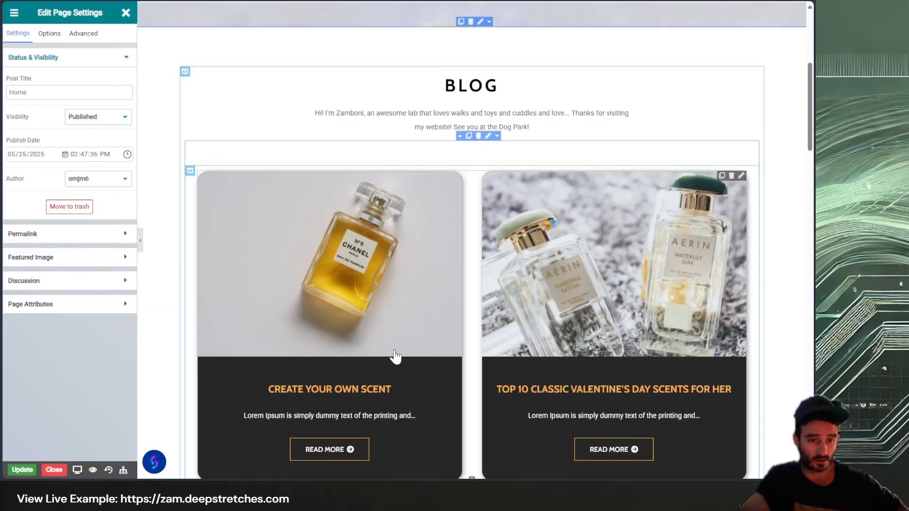
Step: Open the settings of the Blog section's first Posts widget and examine its post query and style options
scroll(384, 310, down, 1)
click(320, 407)
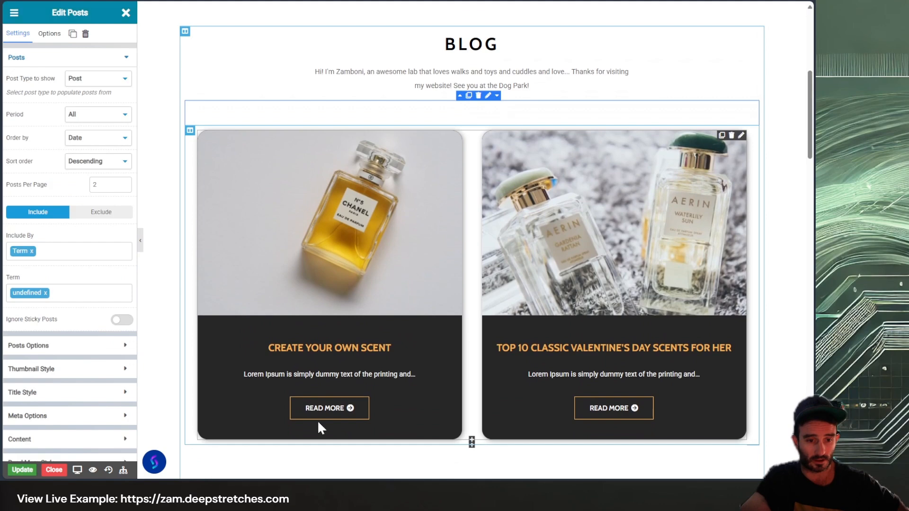
scroll(412, 255, down, 2)
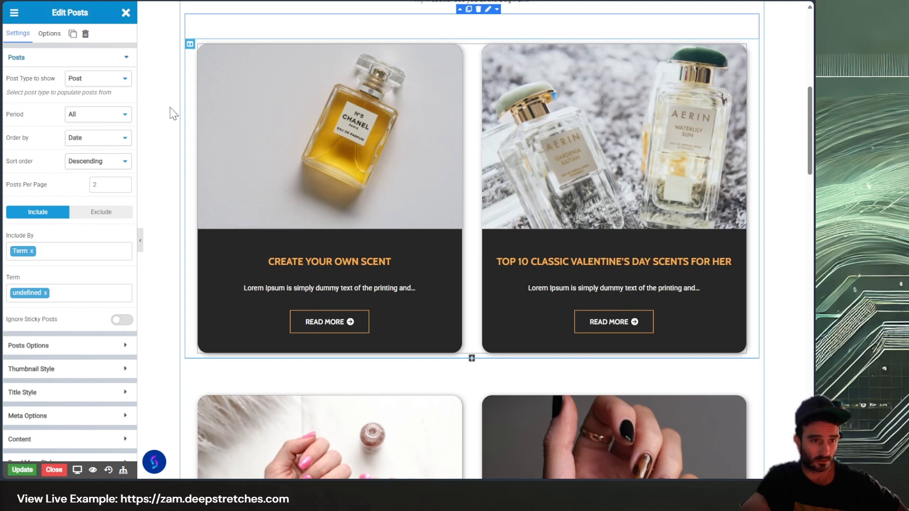
scroll(42, 203, down, 3)
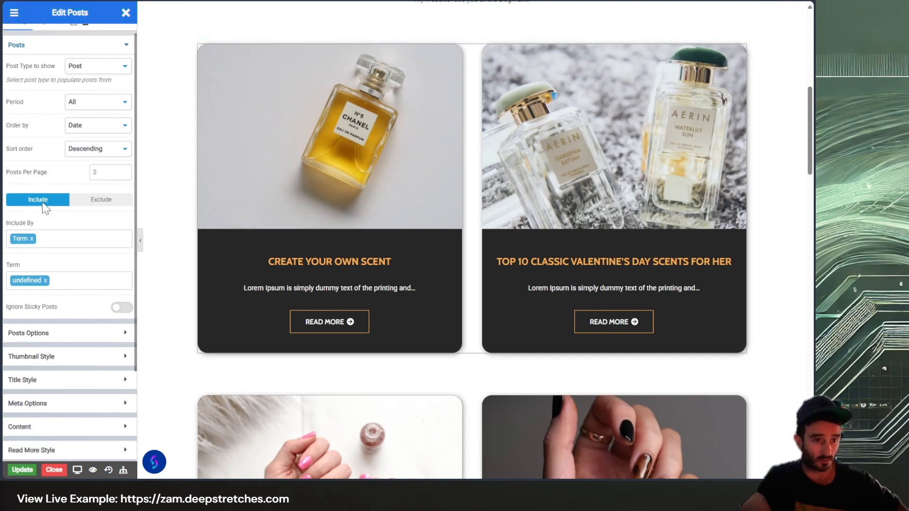
scroll(45, 208, down, 1)
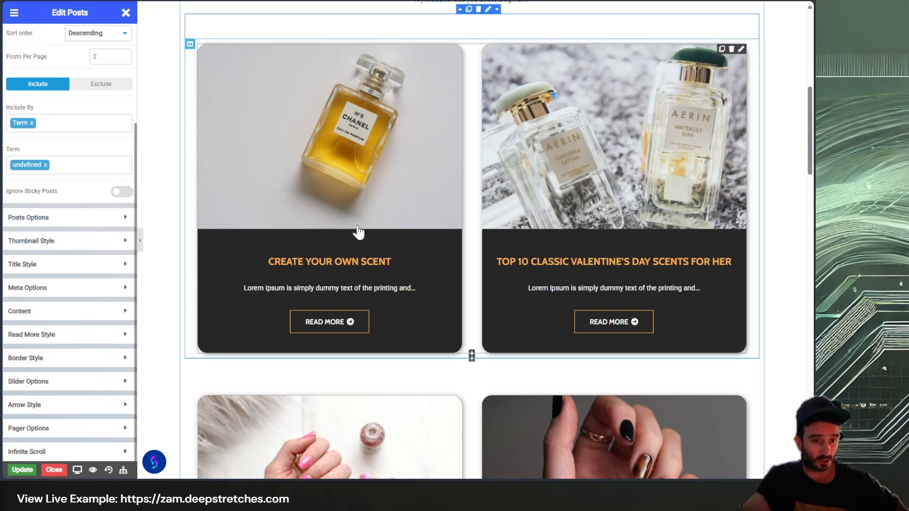
Step: Look over the remaining post cards of the Home page's Blog section in the Pagelayer editor
scroll(397, 314, down, 5)
mouse_move(713, 227)
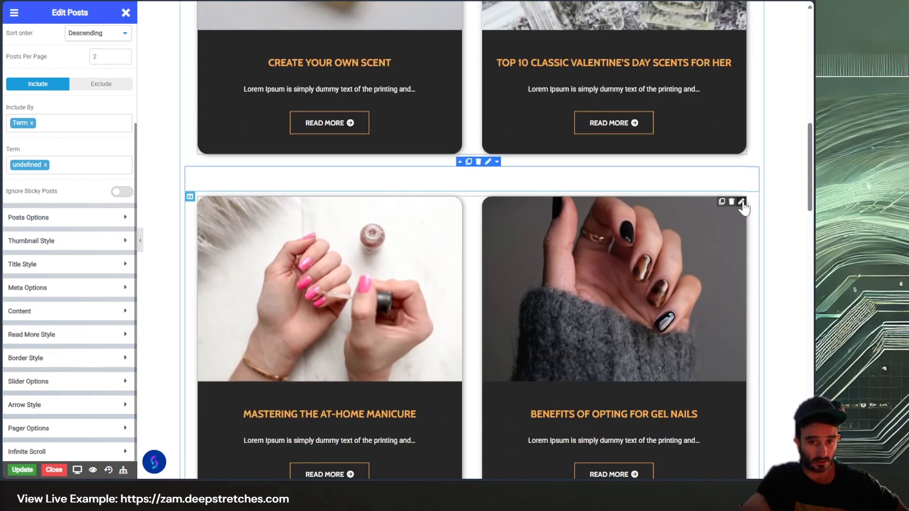
scroll(474, 369, down, 6)
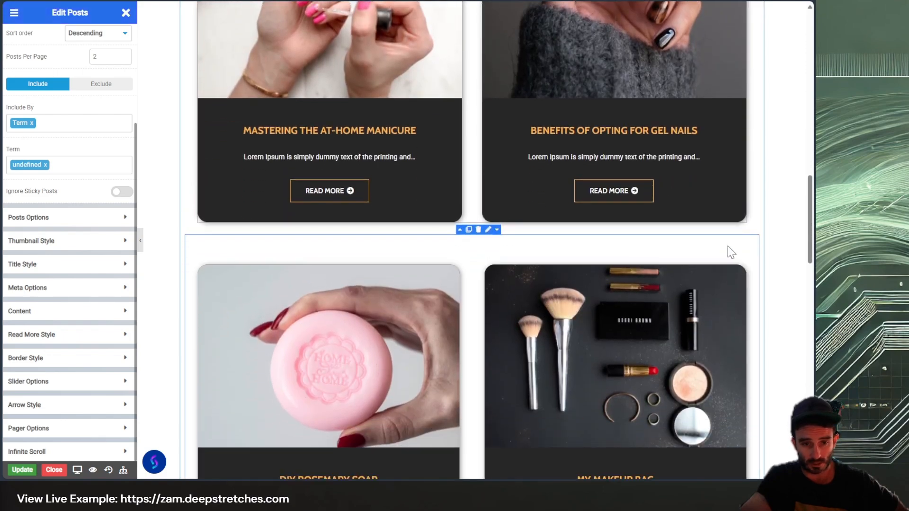
scroll(335, 317, down, 5)
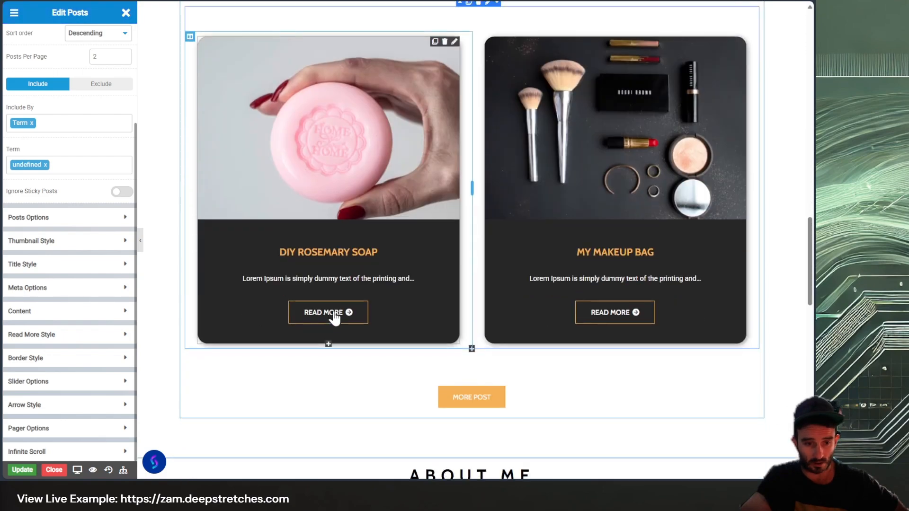
scroll(417, 315, up, 11)
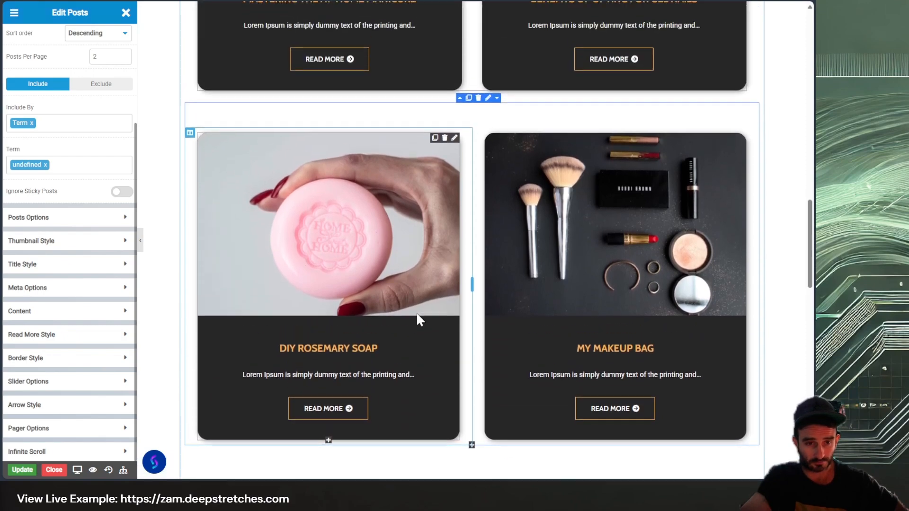
scroll(416, 315, up, 10)
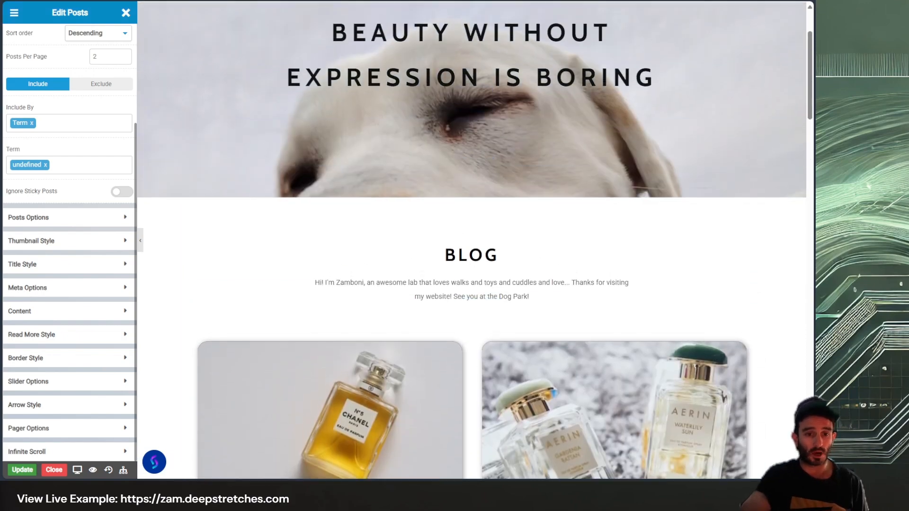
scroll(648, 348, down, 5)
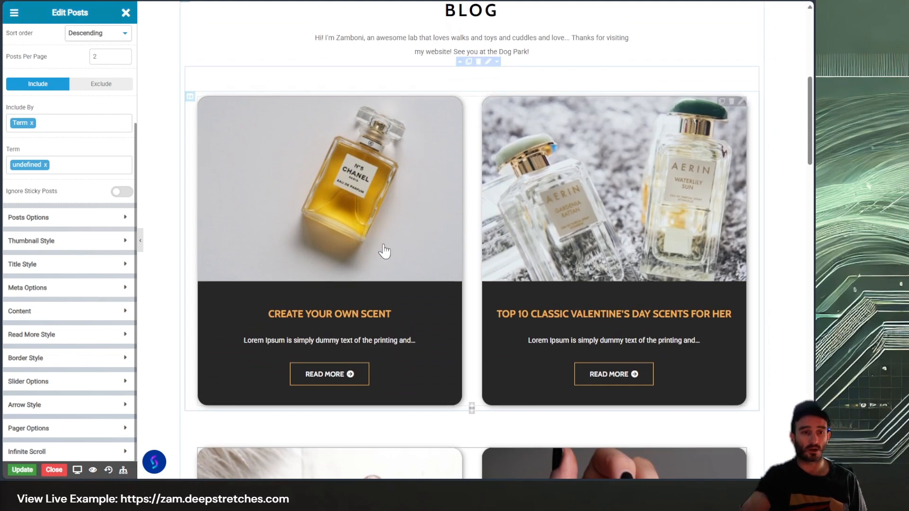
scroll(475, 227, up, 4)
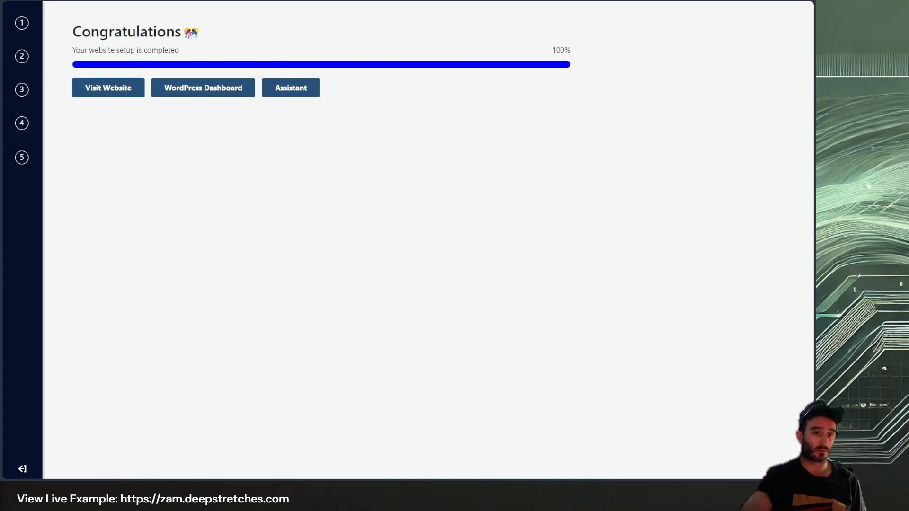
Step: From the WordPress dashboard's list of posts, open the "Create your own scent" post for editing and look through its content
click(189, 90)
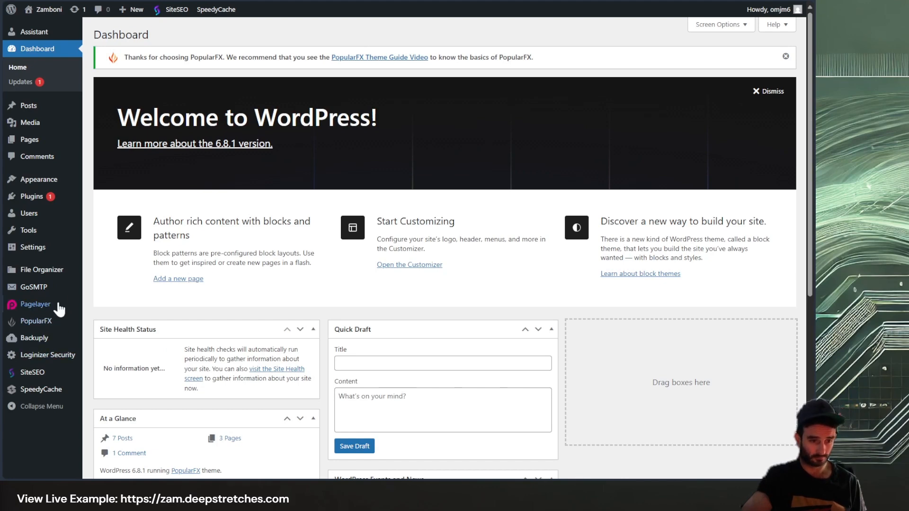
click(32, 108)
mouse_move(176, 161)
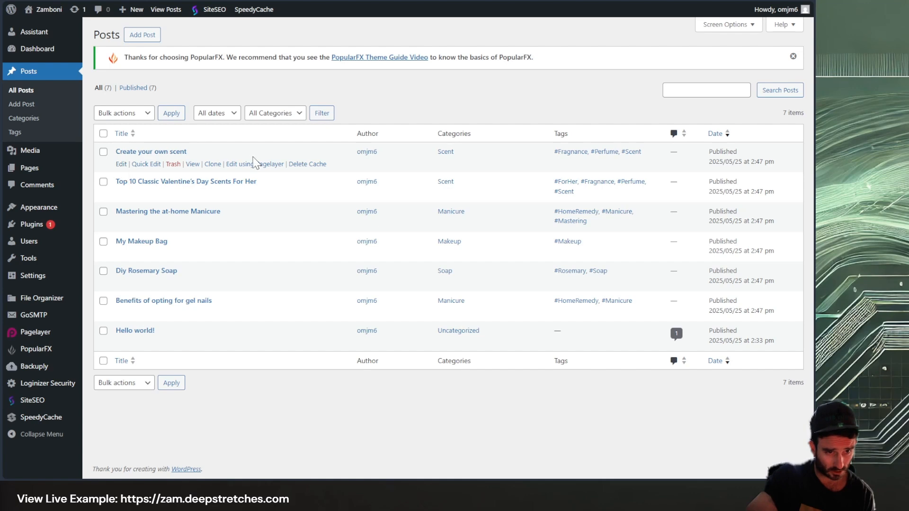
click(145, 152)
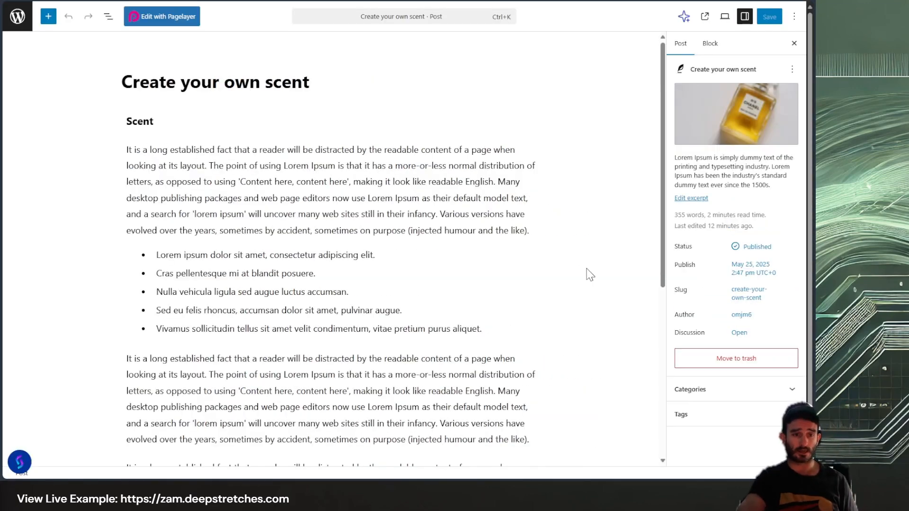
scroll(601, 282, down, 6)
scroll(601, 297, up, 6)
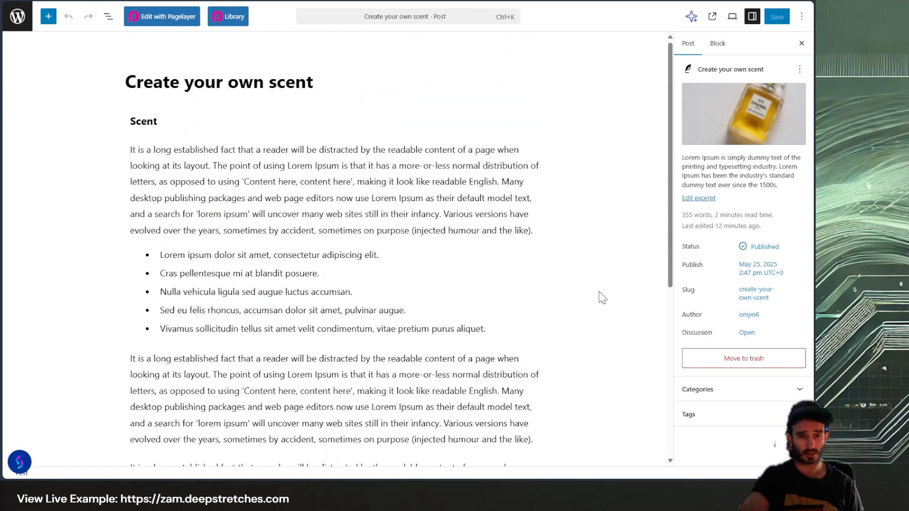
mouse_move(742, 120)
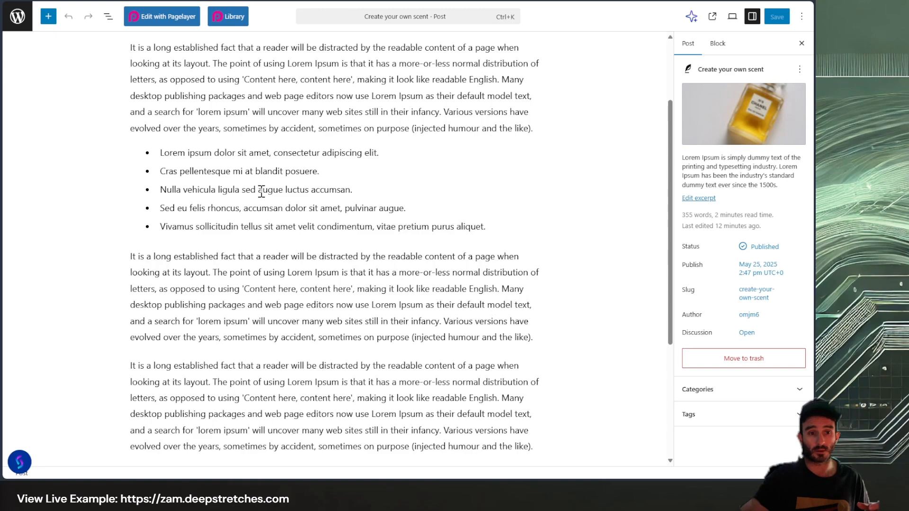
scroll(199, 166, up, 3)
scroll(482, 284, down, 5)
scroll(481, 289, up, 5)
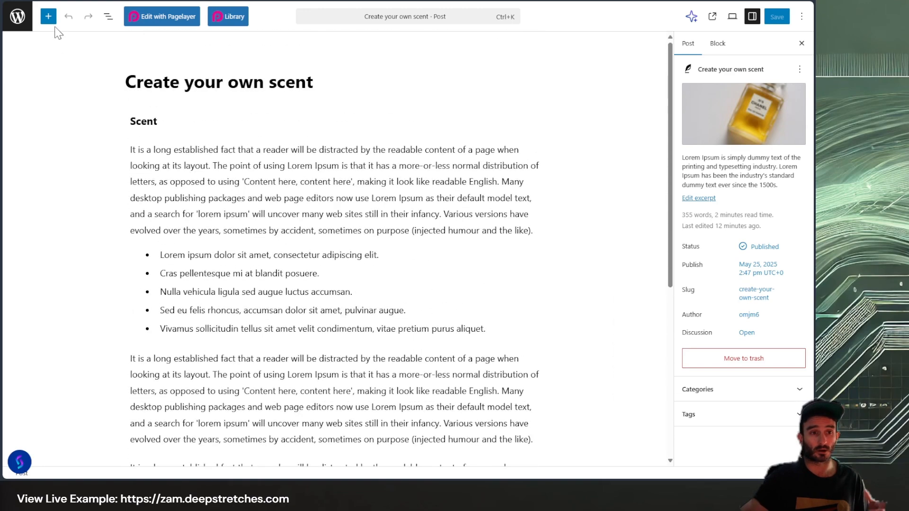
Step: Browse the Pagelayer blocks available for the post, close the block list and look over the post body
click(48, 16)
scroll(85, 303, down, 10)
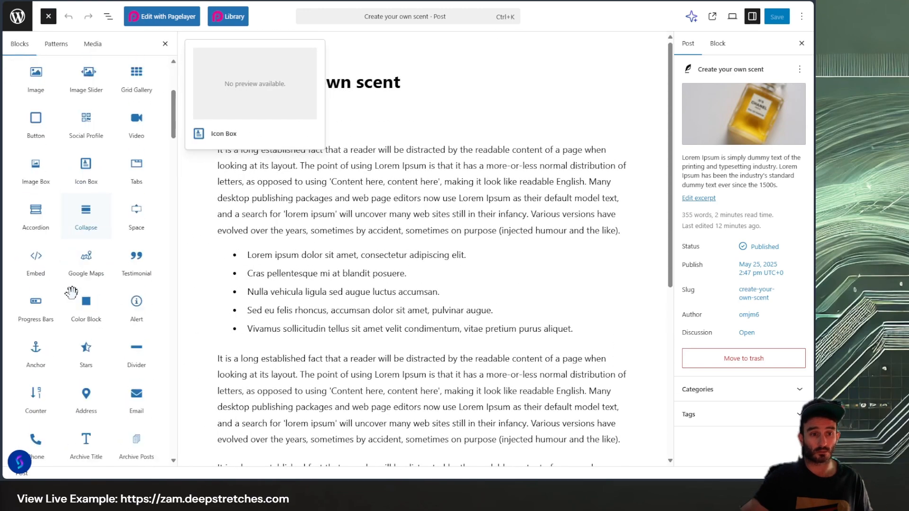
scroll(87, 319, down, 8)
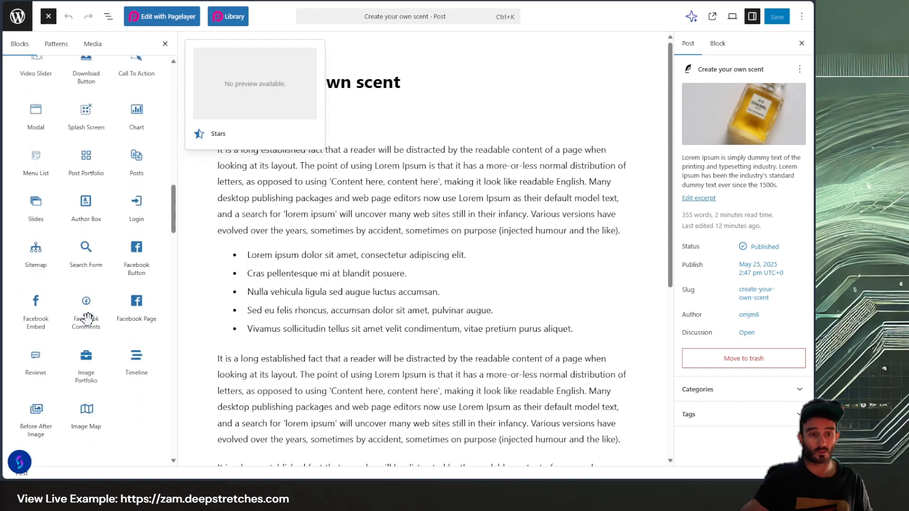
scroll(86, 319, up, 5)
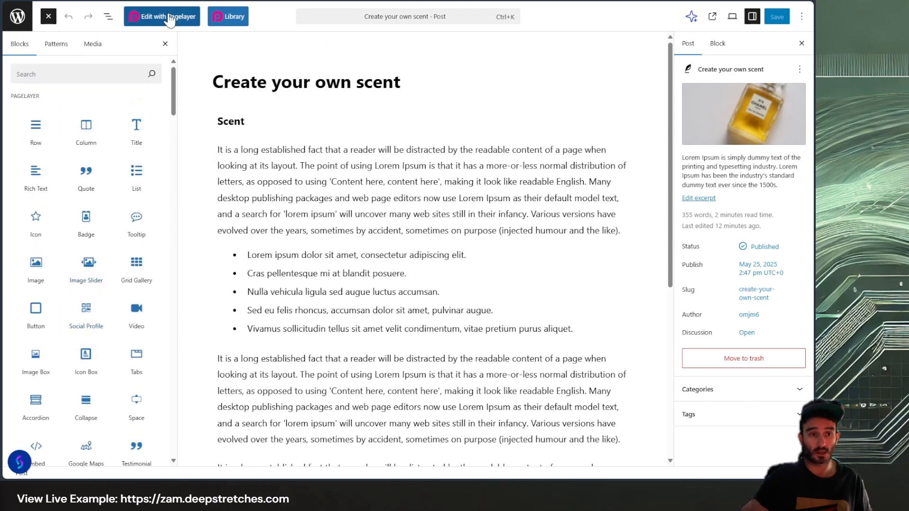
click(165, 44)
scroll(402, 280, down, 6)
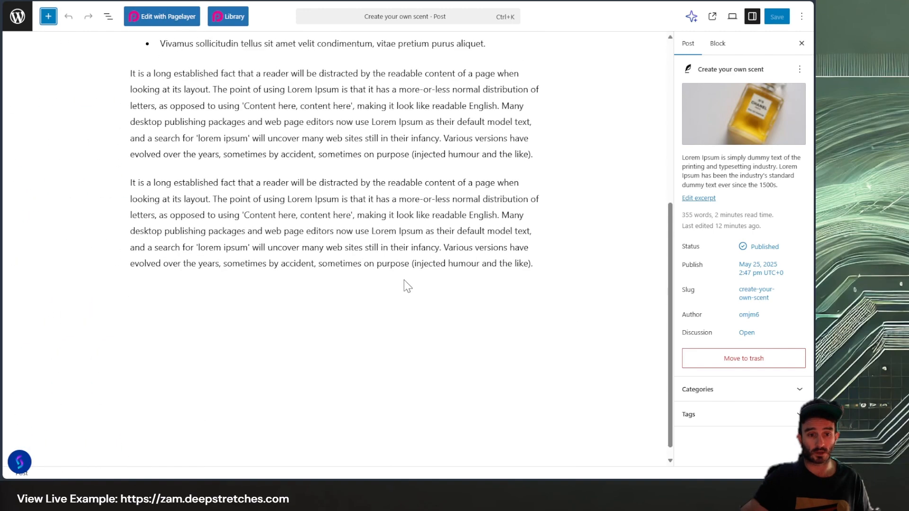
scroll(405, 282, up, 4)
scroll(405, 282, up, 2)
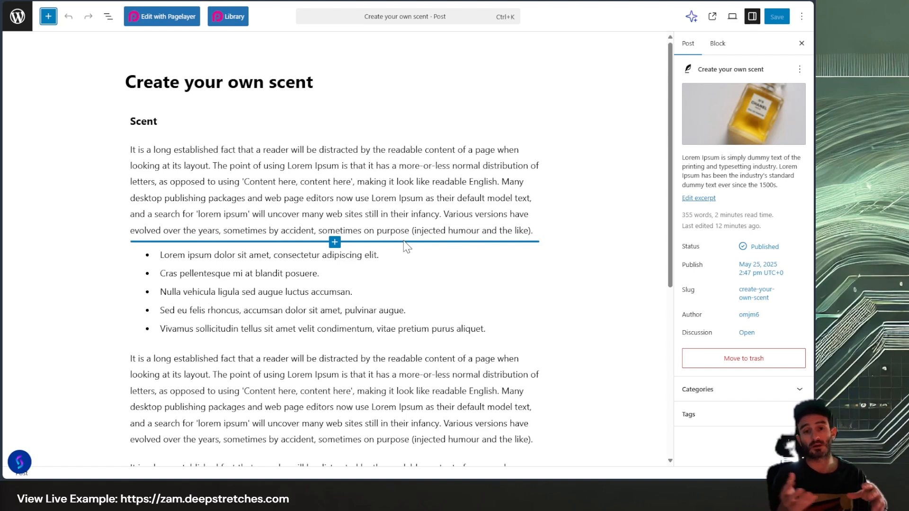
Step: Select the 20230125_084440 dog photo from the media library to replace the post's featured image
mouse_move(774, 138)
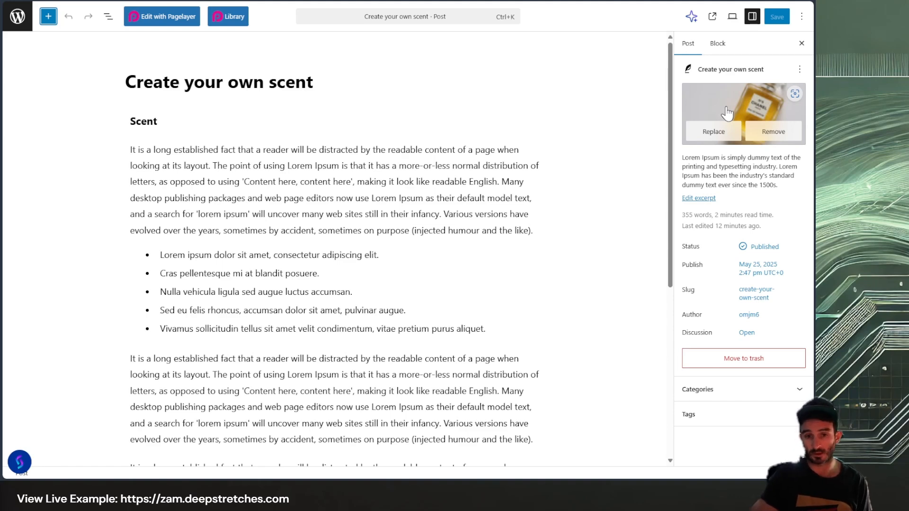
click(724, 131)
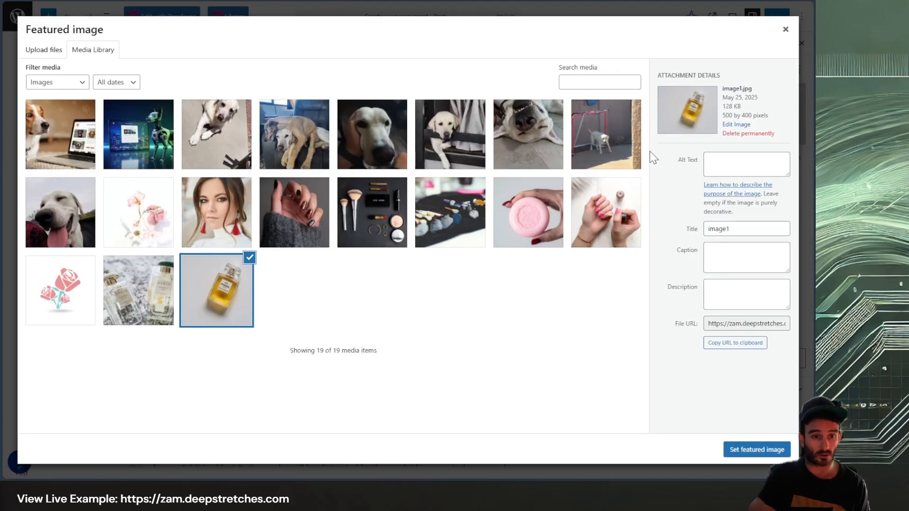
click(300, 142)
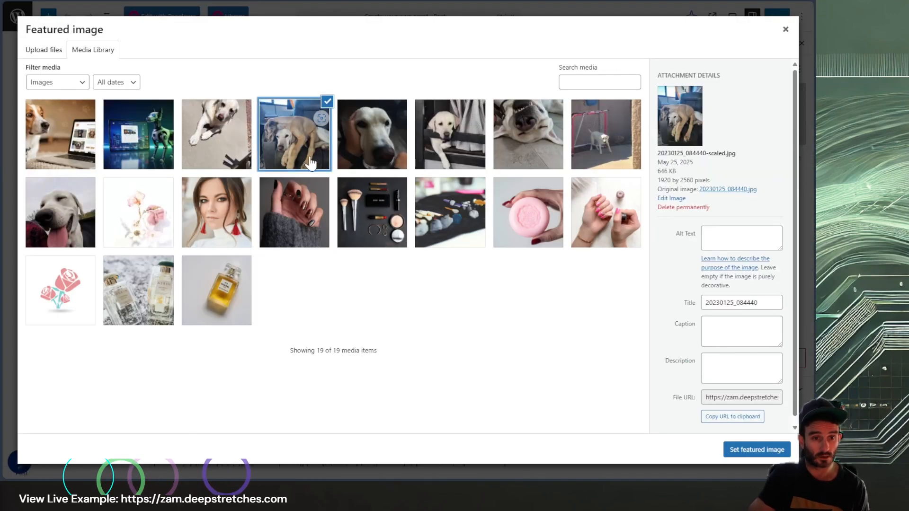
Step: Give the selected photo the alt text "Zamboni wearing a Great Dane hat." and set it as the post's featured image
click(754, 231)
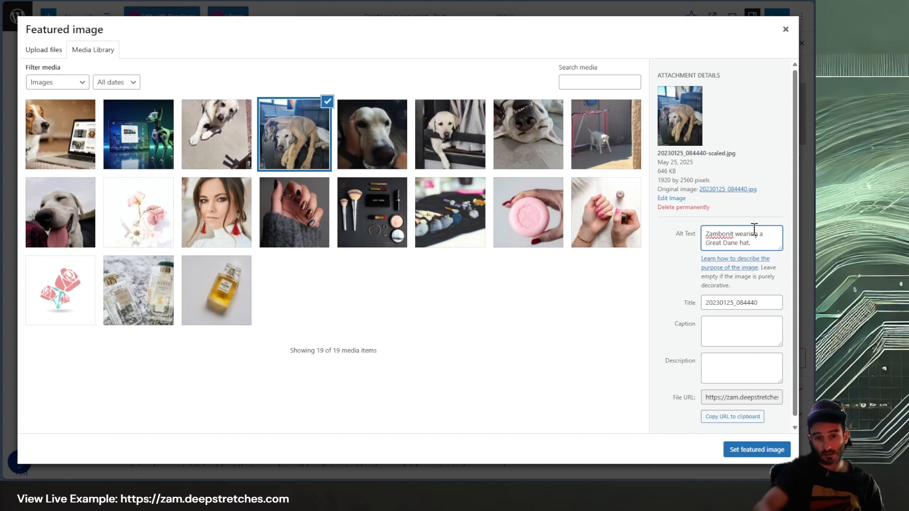
click(732, 233)
key(BackSpace)
text(t)
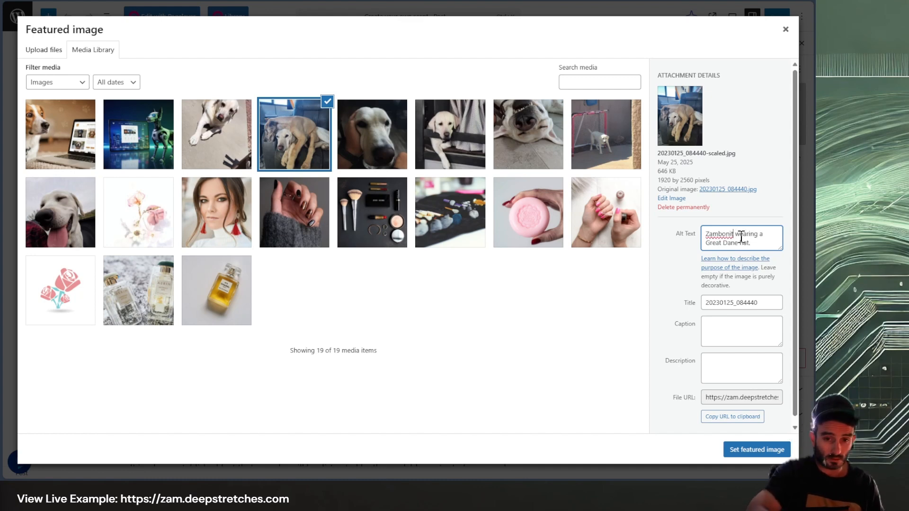
key(Left)
key(BackSpace)
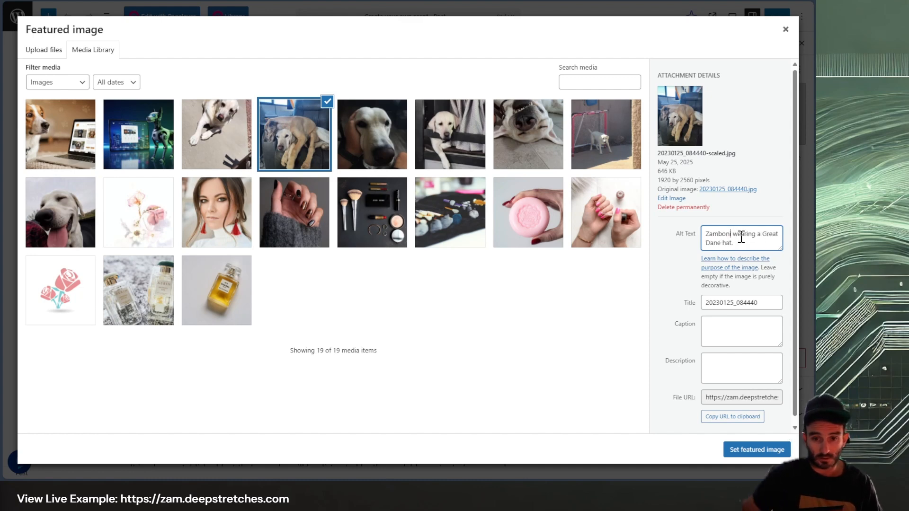
click(764, 449)
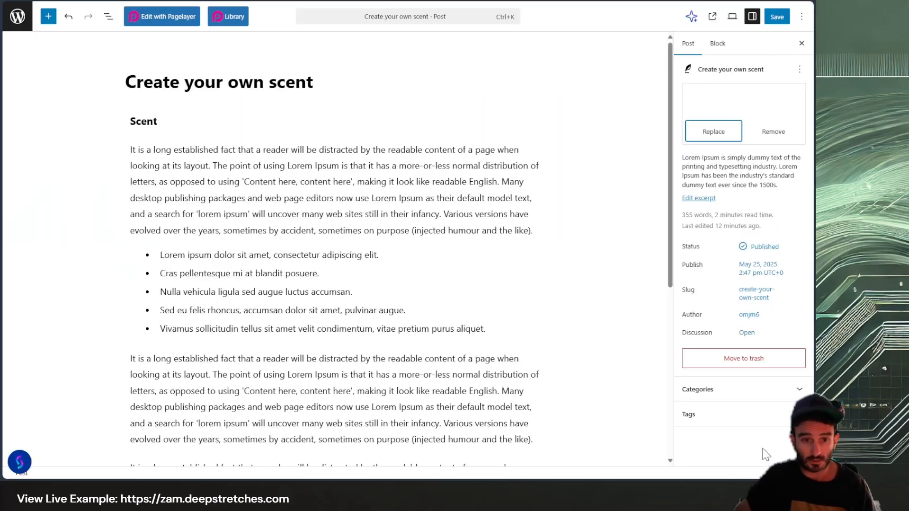
Step: Save the post with its new featured image, reload the home page in the Pagelayer editor and check the first blog card
click(776, 17)
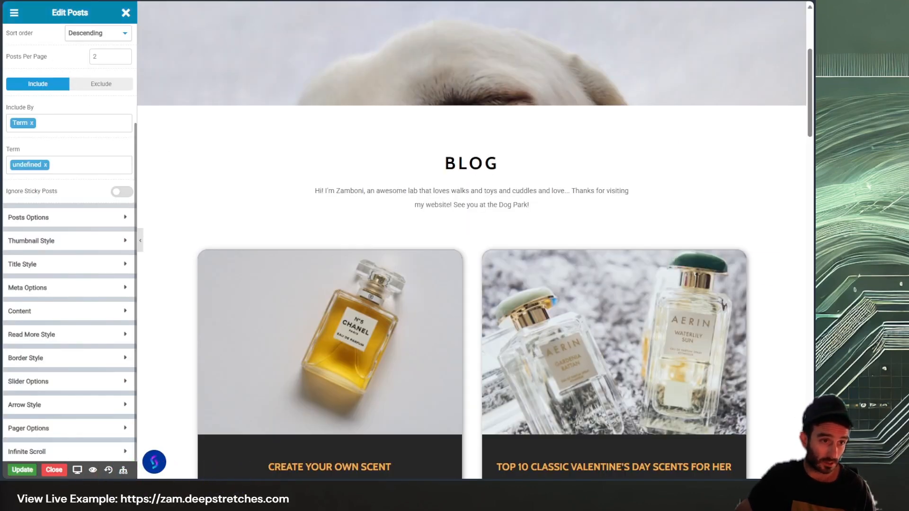
key(F5)
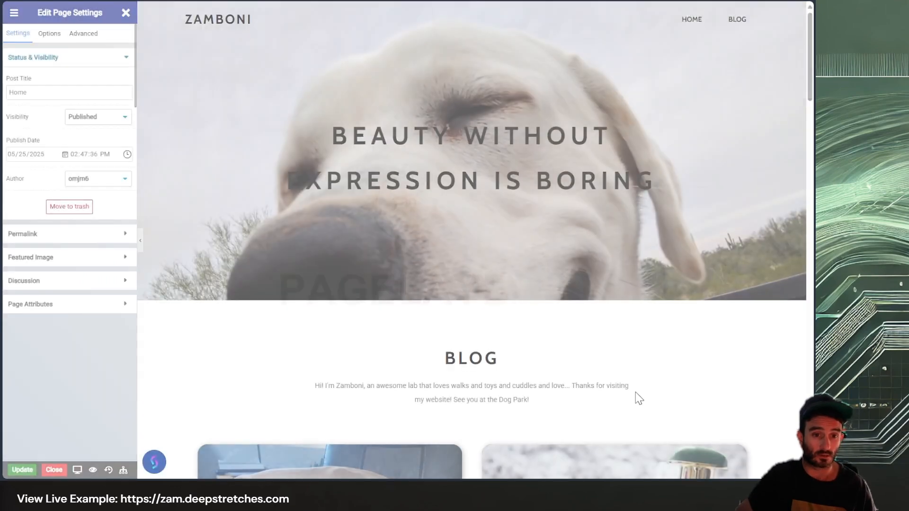
scroll(637, 396, down, 5)
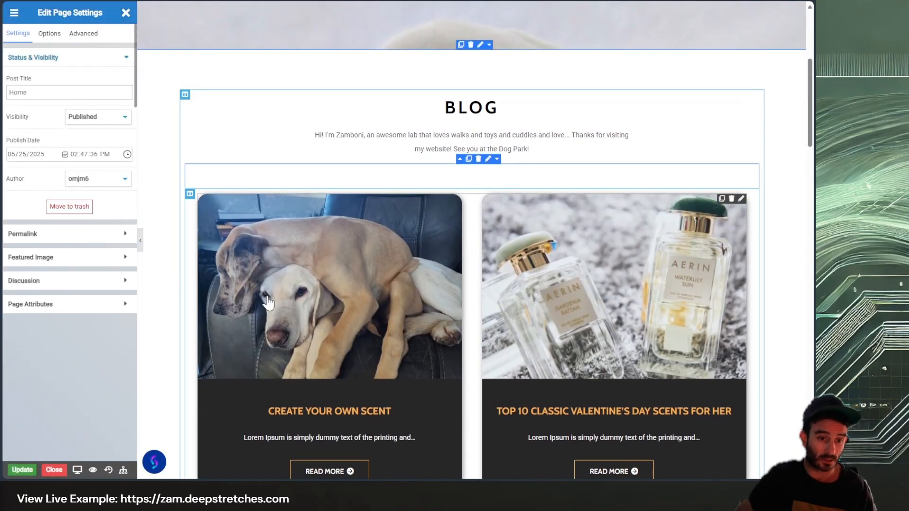
scroll(312, 302, down, 2)
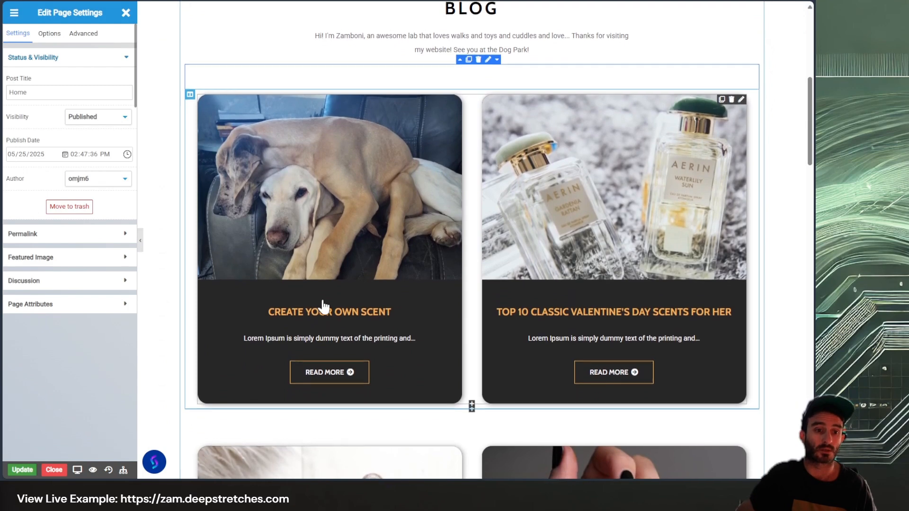
scroll(417, 295, down, 1)
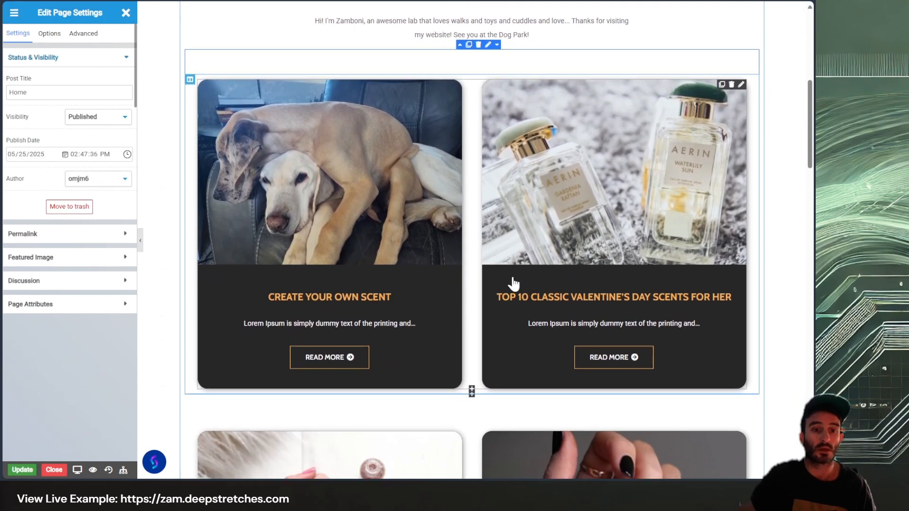
click(741, 85)
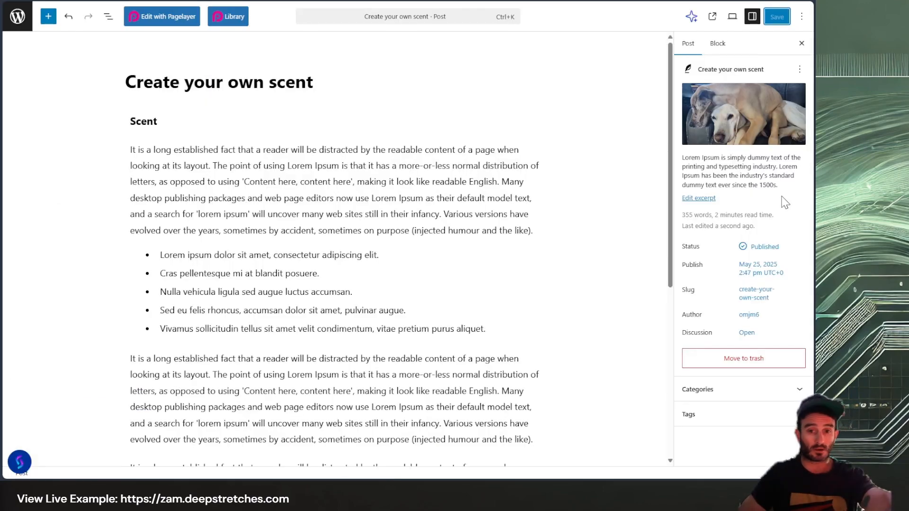
Step: Replace the "Create your own scent" post's excerpt with "Discover how I keep my smells exciting..." and save the post
click(708, 199)
triple_click(568, 242)
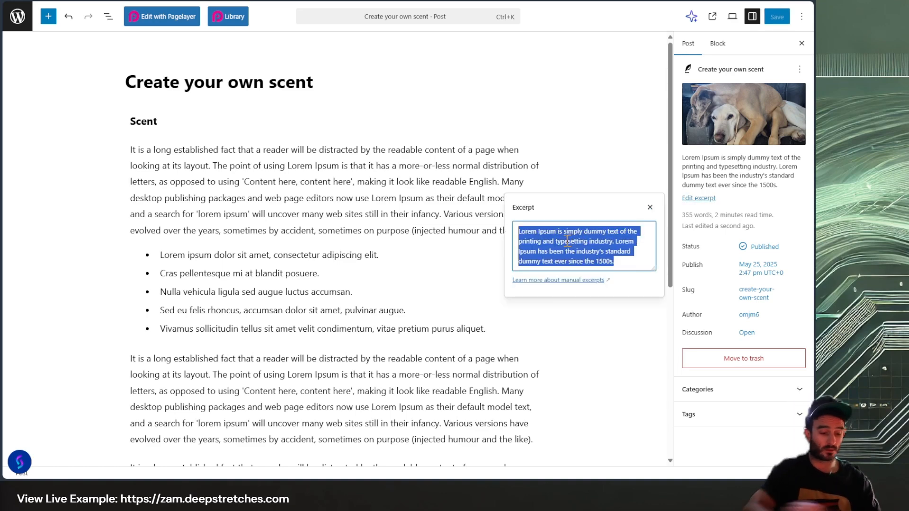
text(Discover how)
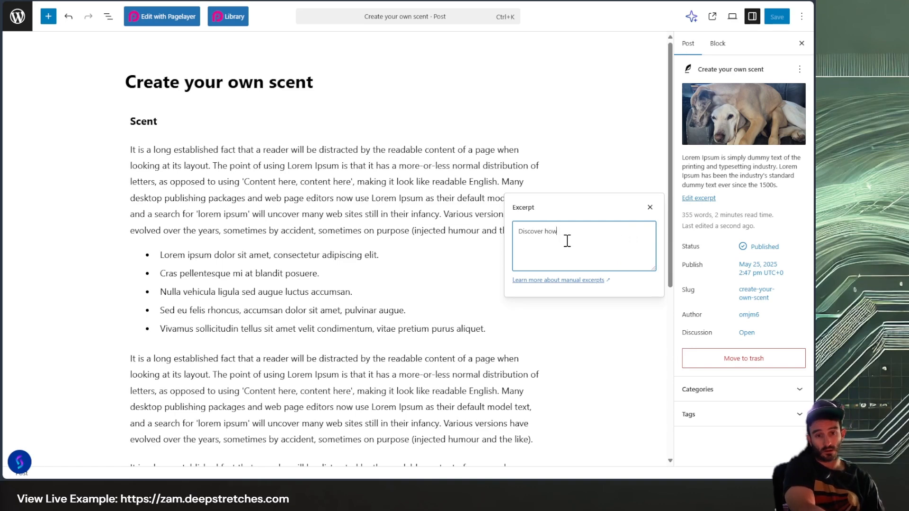
text(I keep)
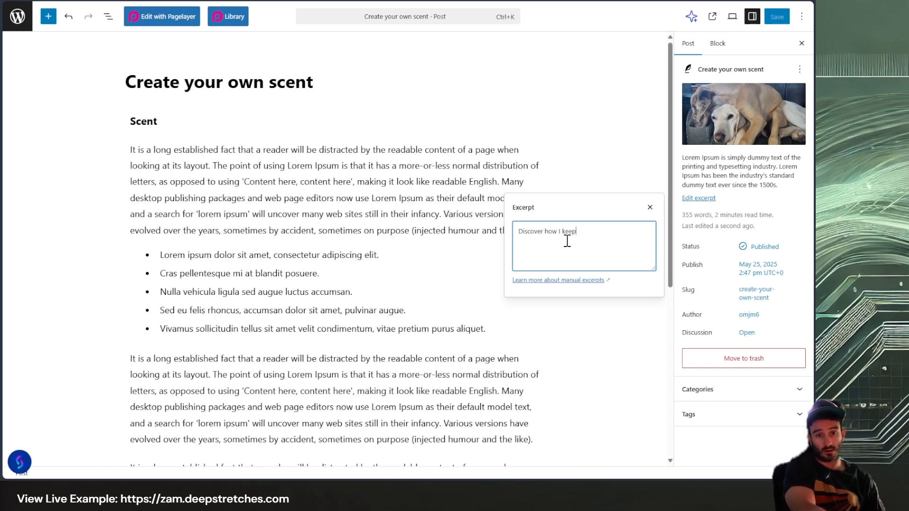
text( my fra)
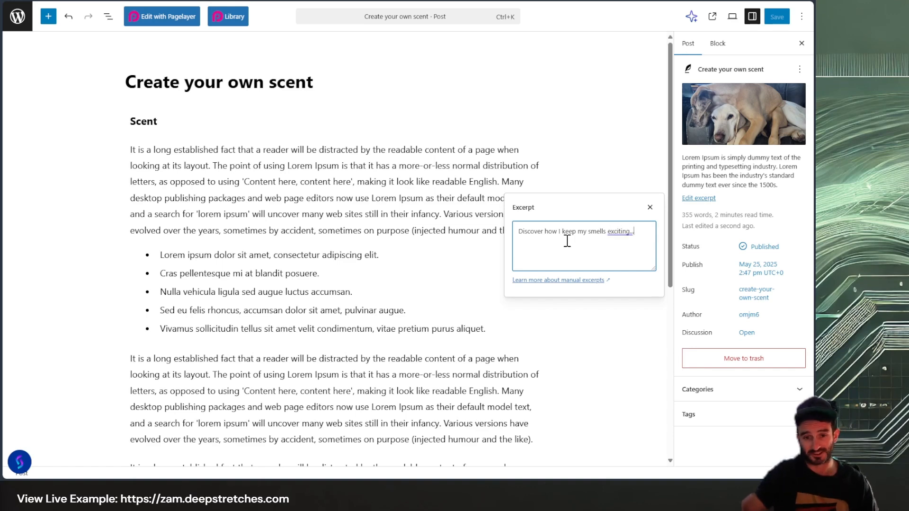
click(612, 132)
click(776, 17)
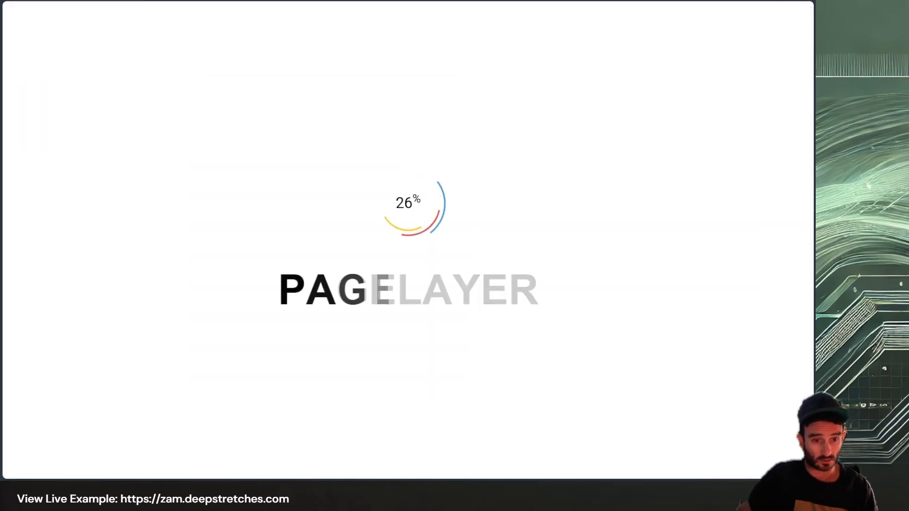
Step: On the home page in the Pagelayer editor, set the first posts block's background color to the global Primary color #007bff
scroll(543, 349, down, 9)
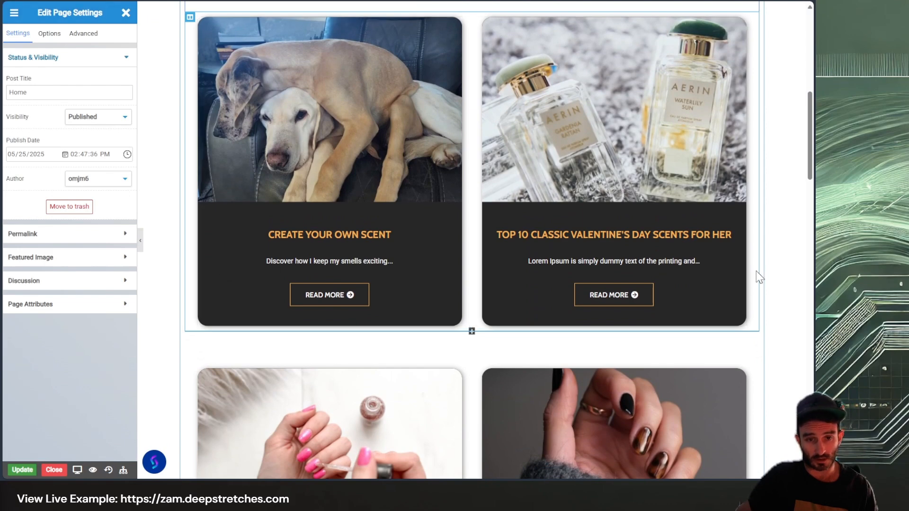
scroll(752, 261, up, 3)
scroll(598, 165, down, 1)
scroll(599, 166, up, 1)
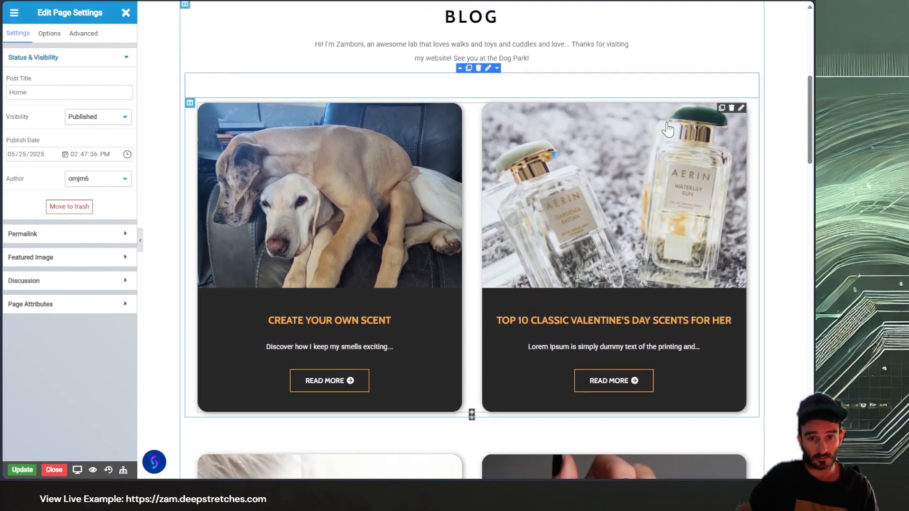
click(742, 109)
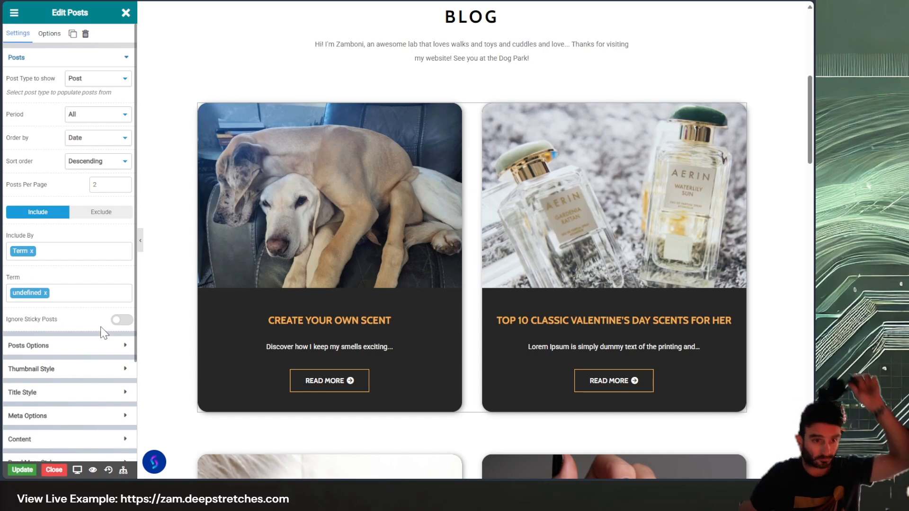
scroll(82, 296, down, 3)
scroll(87, 279, up, 1)
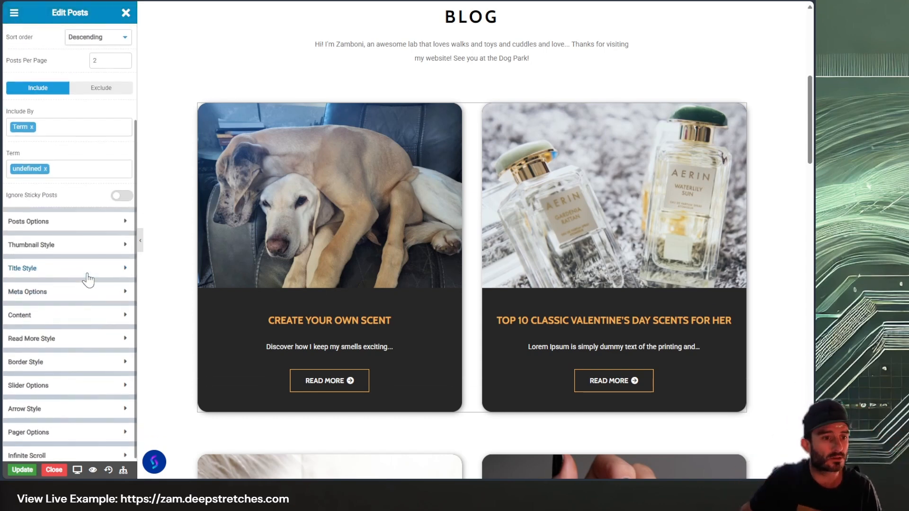
scroll(88, 280, down, 1)
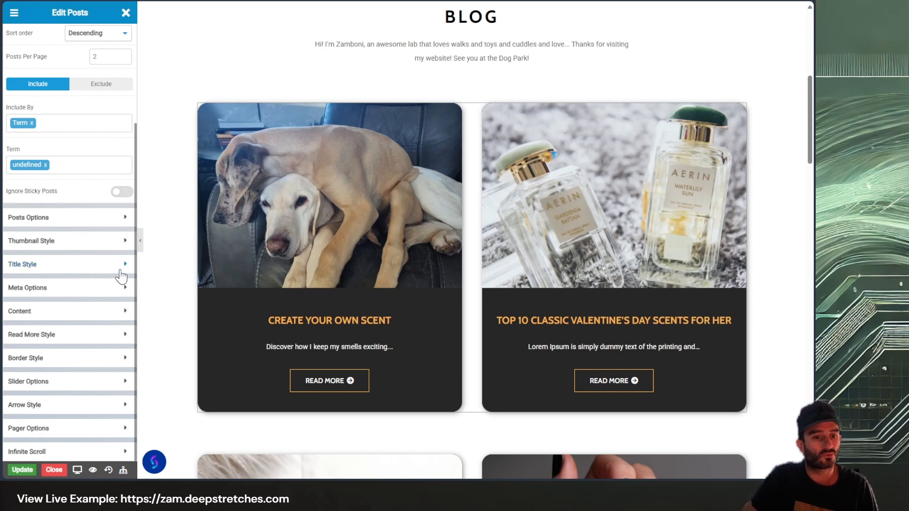
click(122, 225)
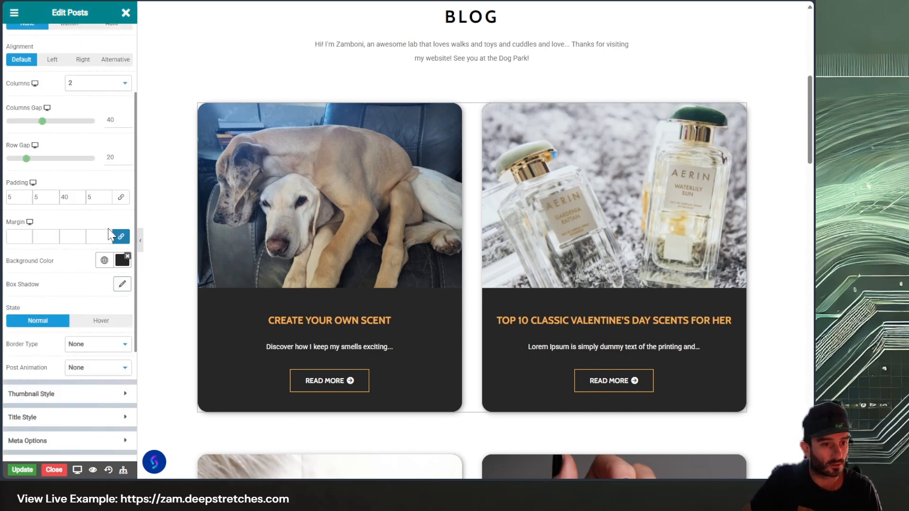
click(104, 261)
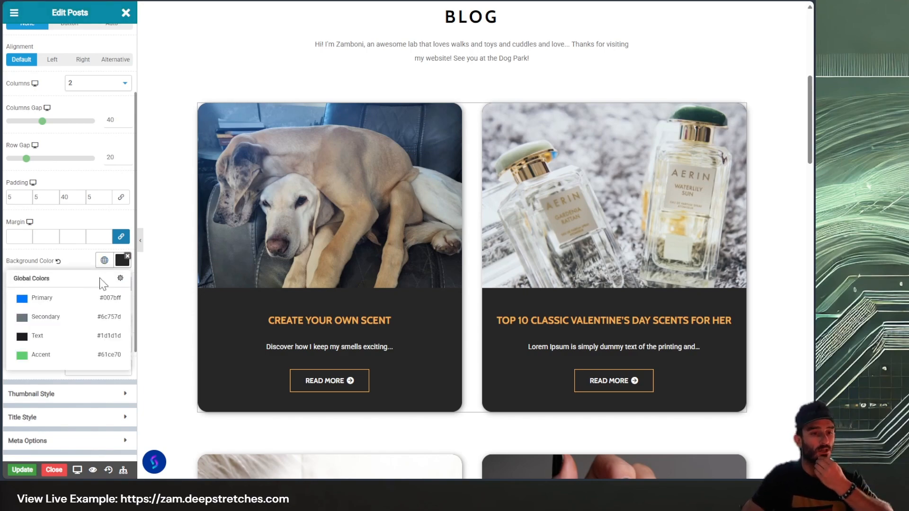
click(90, 299)
Step: Set the title color of the first posts block's cards to white, #ffffff
scroll(544, 426, up, 4)
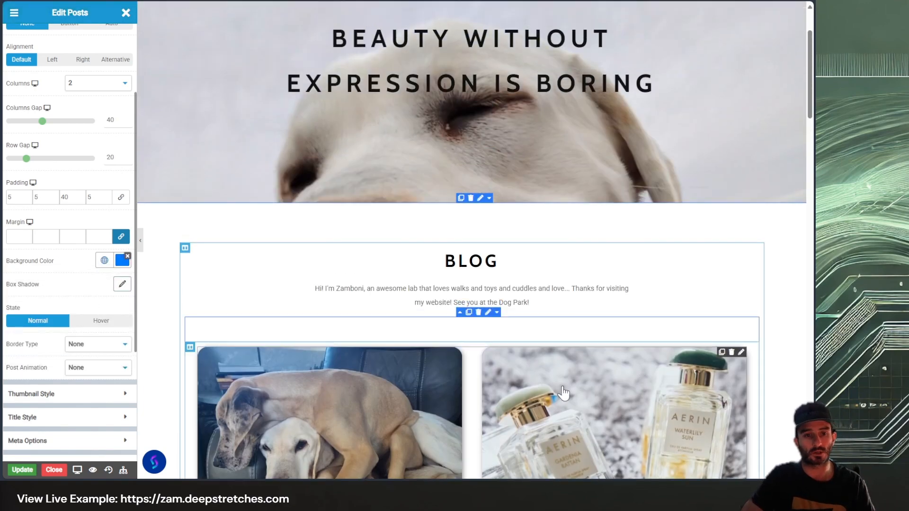
scroll(563, 392, down, 3)
scroll(563, 391, down, 2)
scroll(93, 290, down, 3)
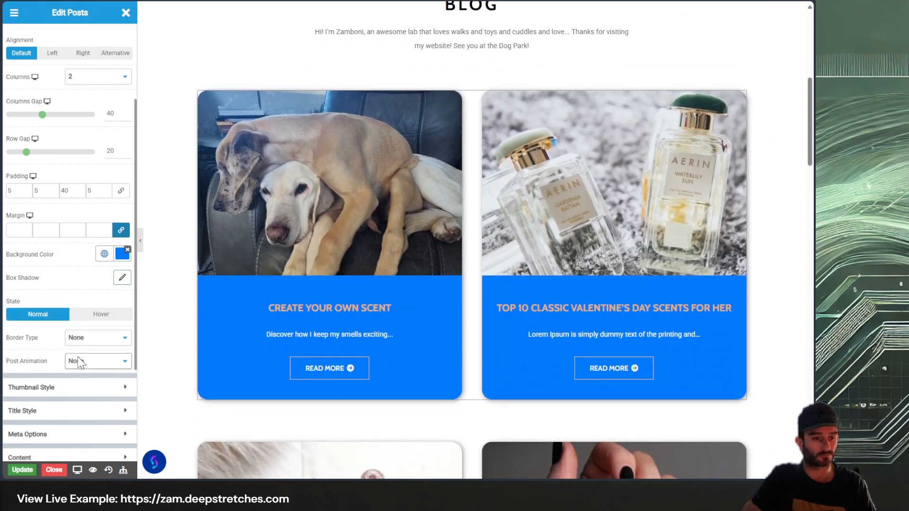
click(90, 298)
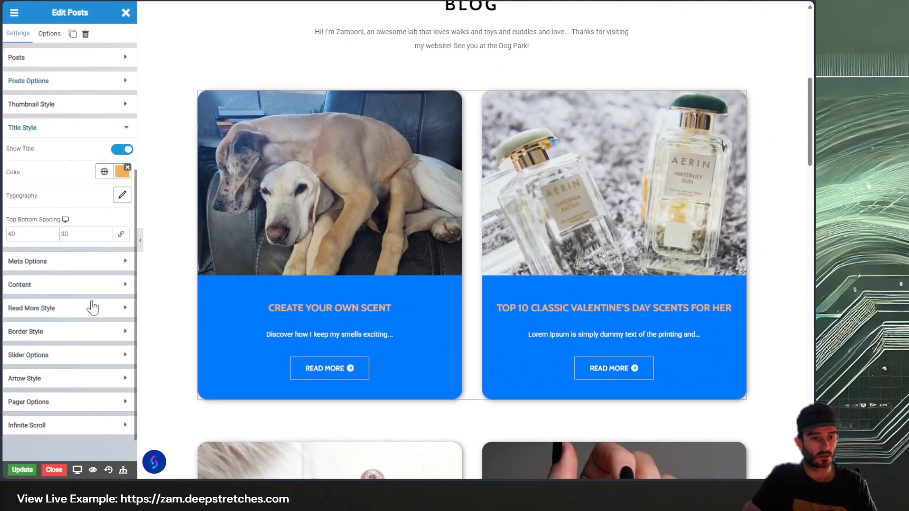
click(104, 171)
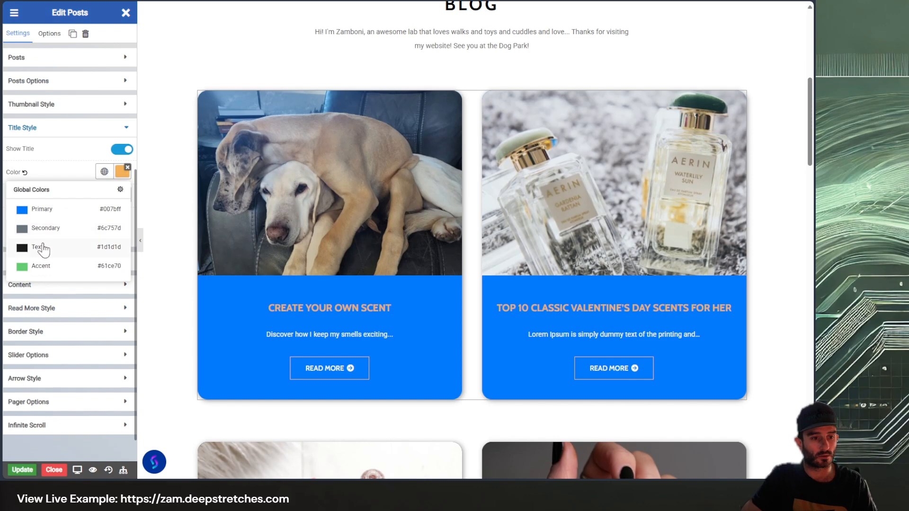
click(42, 242)
click(104, 171)
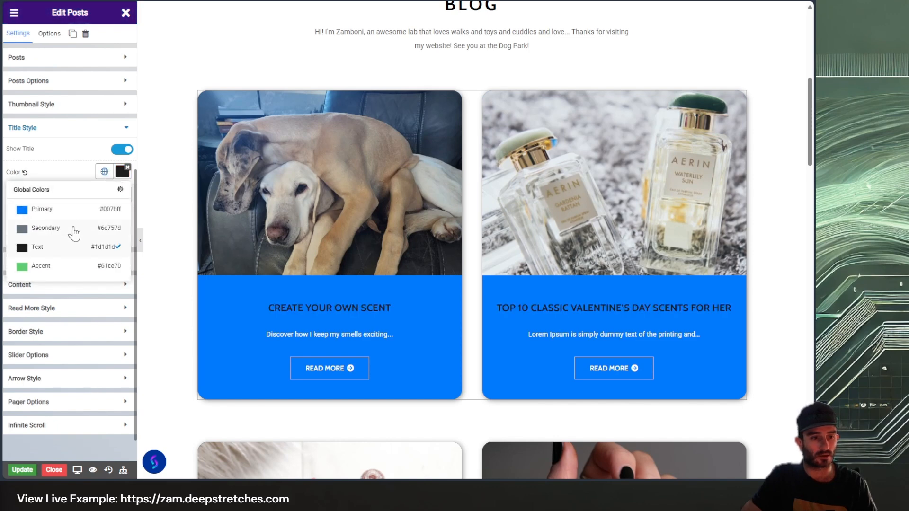
click(120, 173)
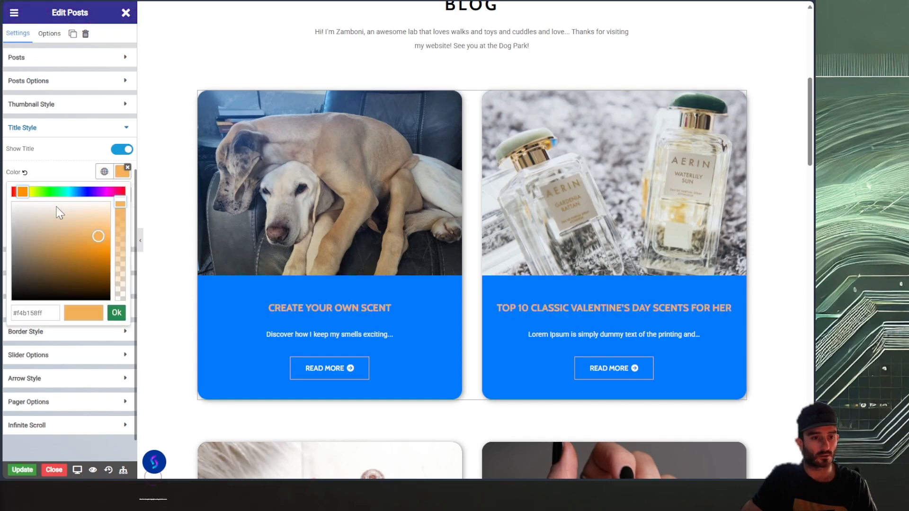
click(15, 205)
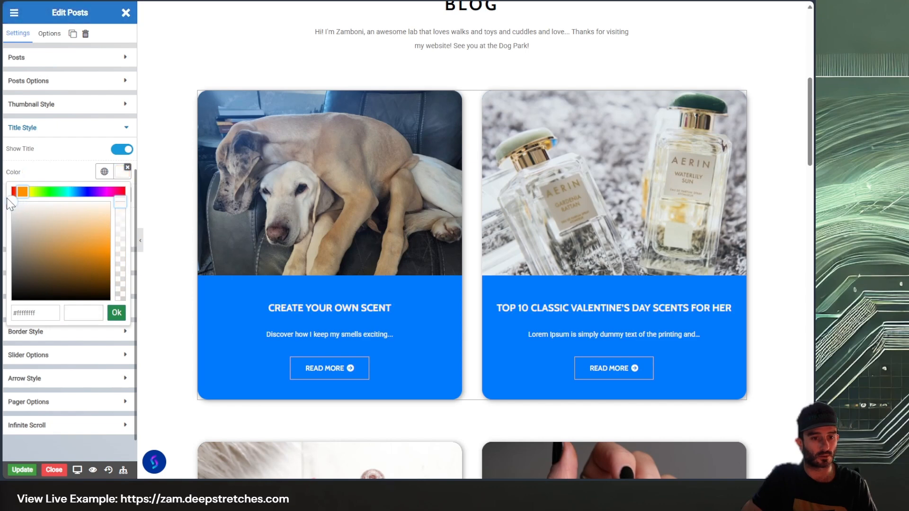
click(115, 314)
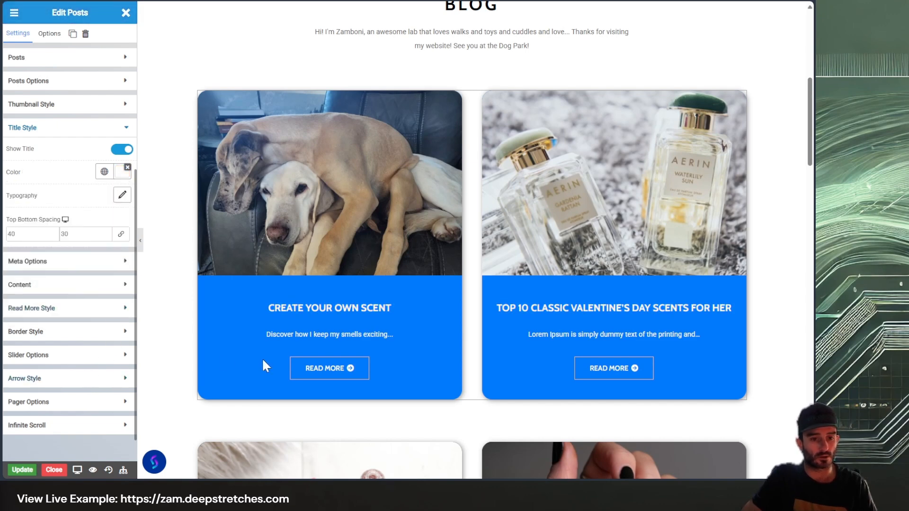
Step: Review the restyled cards of the first posts block and compare them with the manicure and gel nails cards below
scroll(345, 349, down, 2)
scroll(350, 340, up, 2)
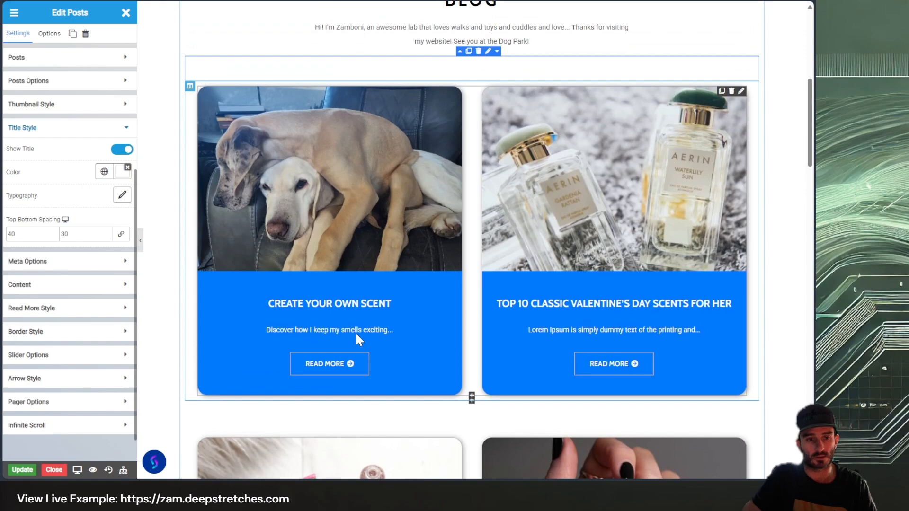
scroll(357, 335, down, 1)
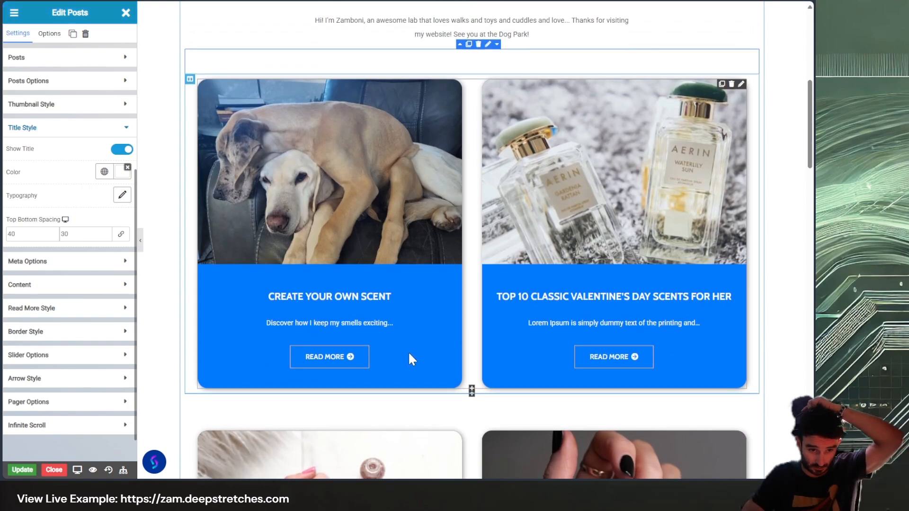
scroll(432, 361, down, 8)
scroll(473, 376, up, 5)
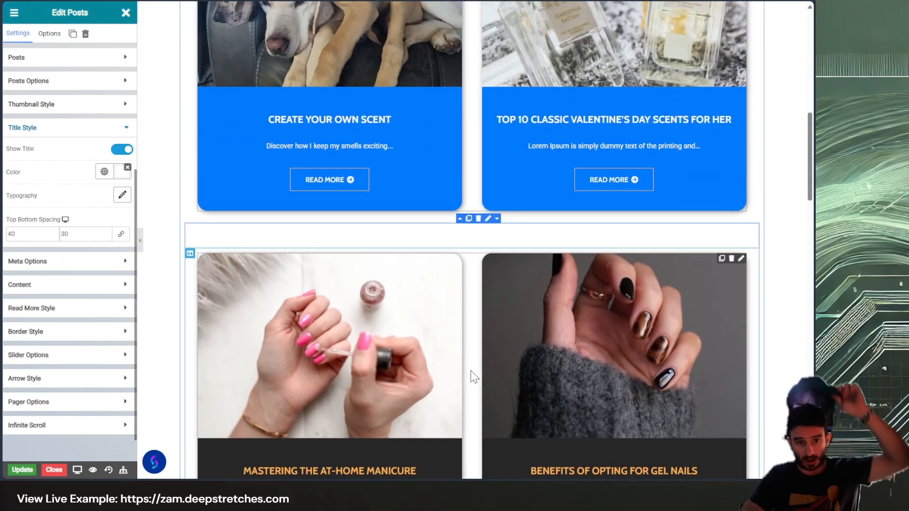
scroll(472, 371, up, 2)
scroll(595, 296, down, 3)
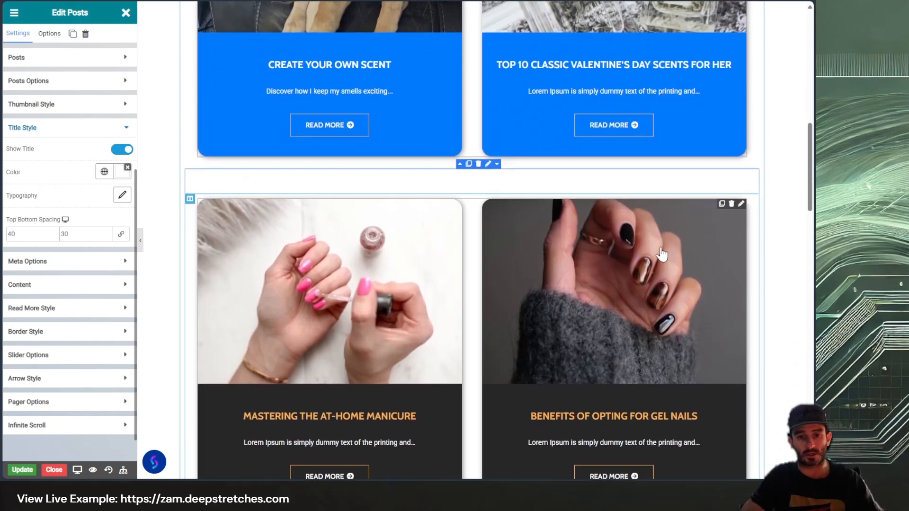
Step: Set the background color of the manicure and gel nails posts block to dark green, #119123, starting from the global Accent color
scroll(661, 254, down, 2)
click(741, 114)
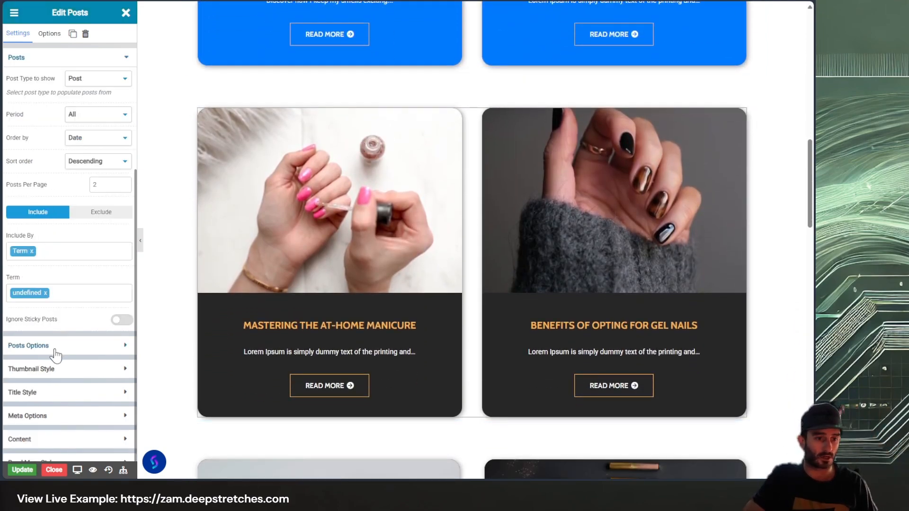
click(56, 353)
click(104, 376)
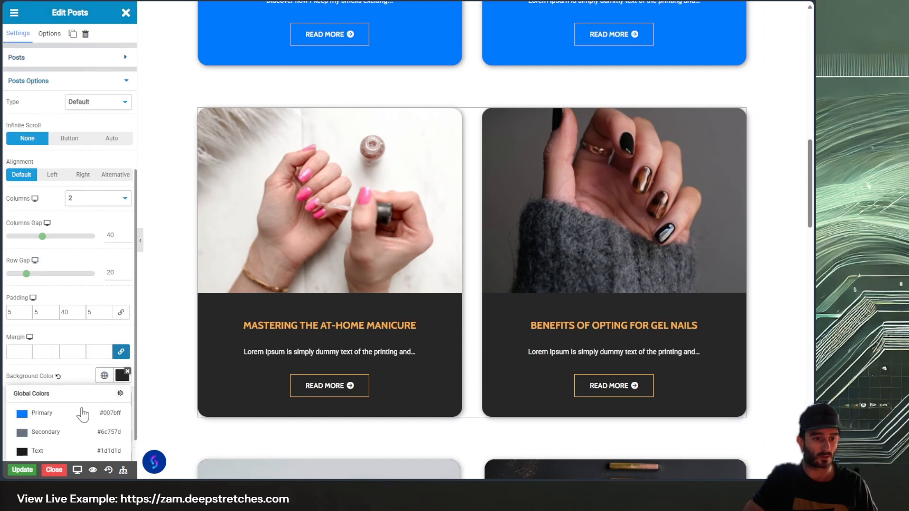
scroll(70, 437, down, 5)
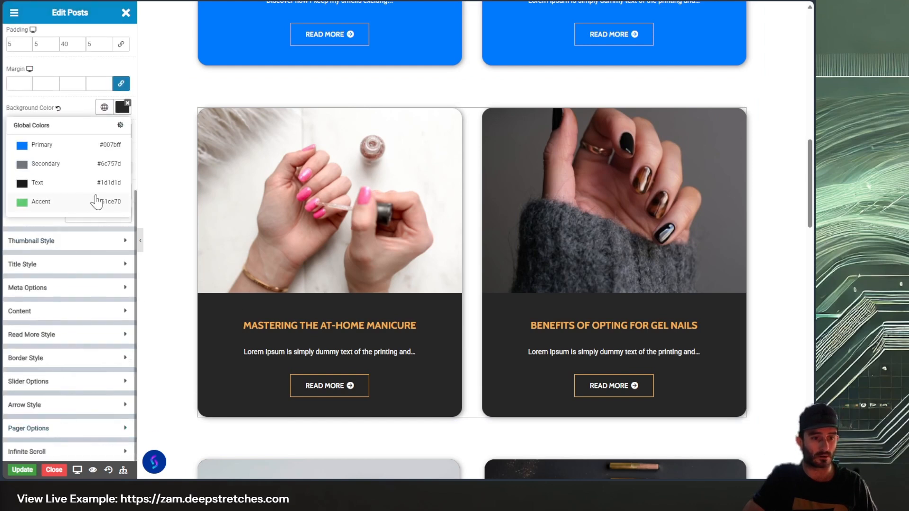
click(42, 202)
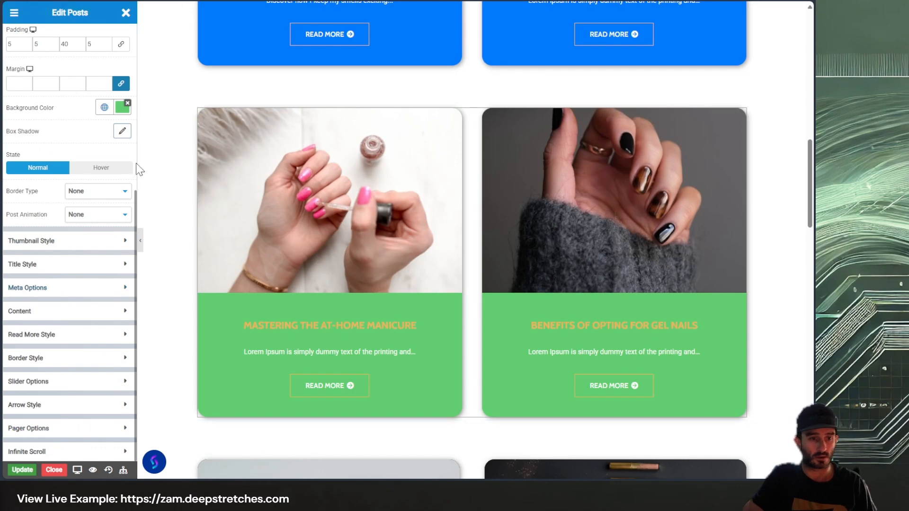
click(121, 107)
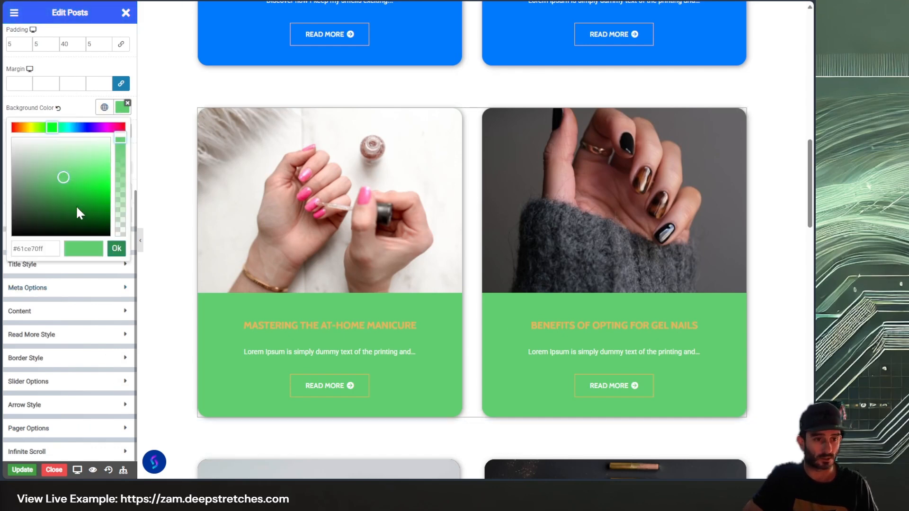
drag(63, 179, 91, 208)
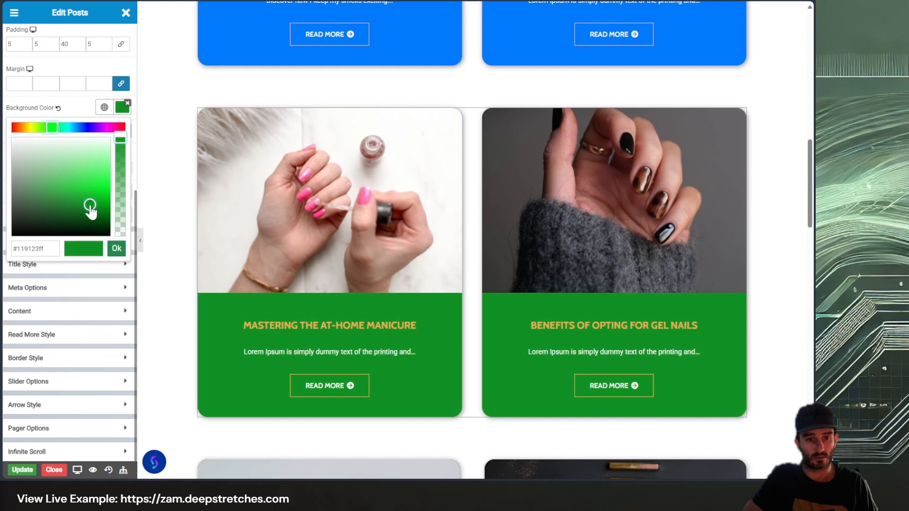
Step: Set the title color of the manicure and gel nails cards to off-white, #f5f5f5
click(100, 266)
click(120, 176)
click(12, 205)
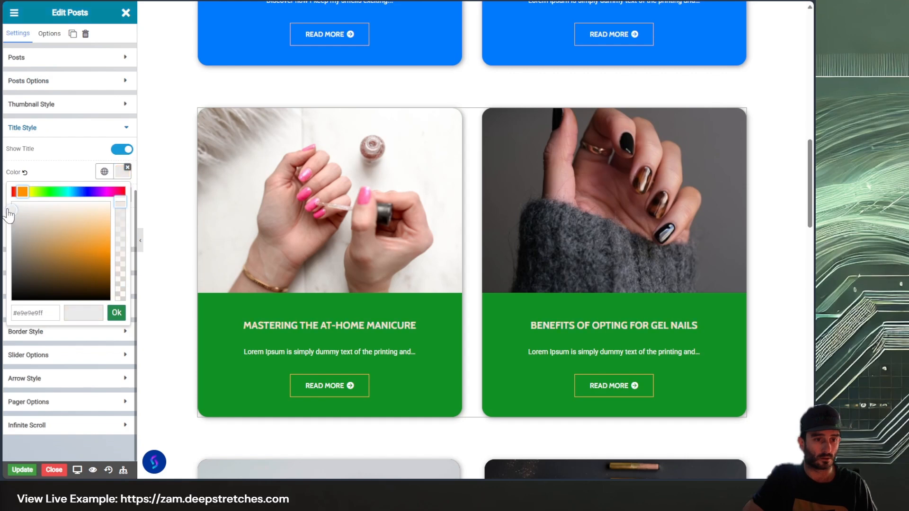
scroll(259, 349, down, 3)
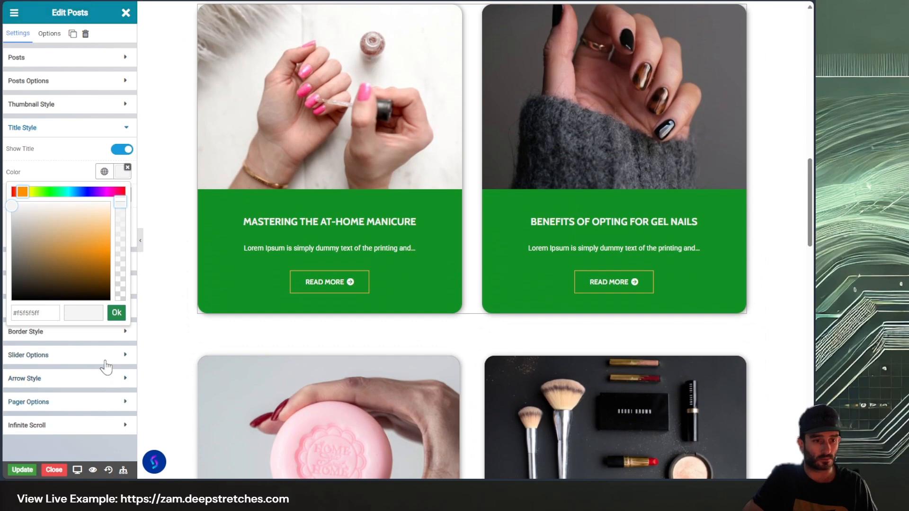
click(48, 138)
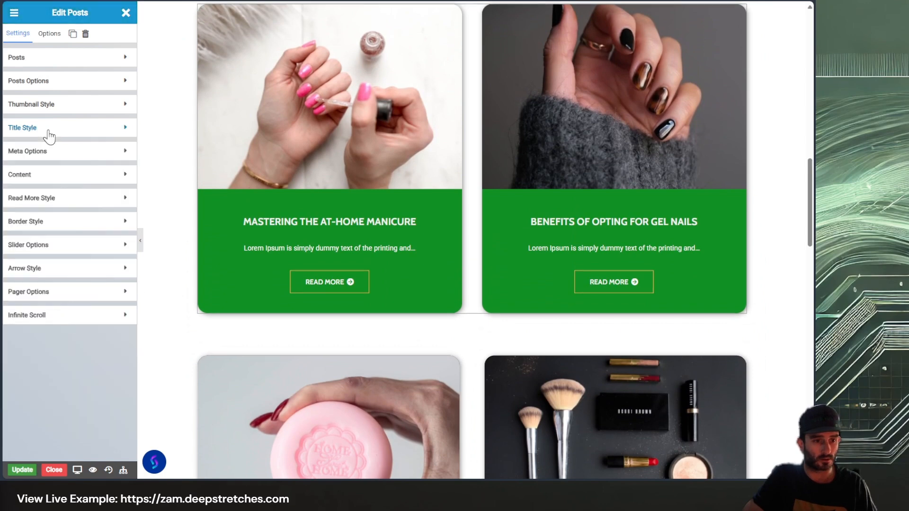
Step: Set the Read More button border color of the manicure and gel nails cards to off-white, #f8f7f7
click(54, 200)
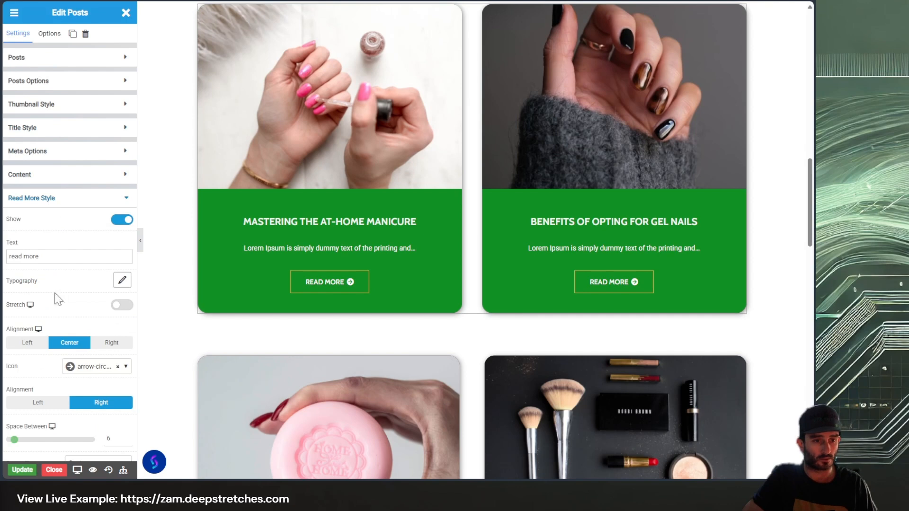
scroll(101, 389, down, 2)
scroll(97, 383, down, 1)
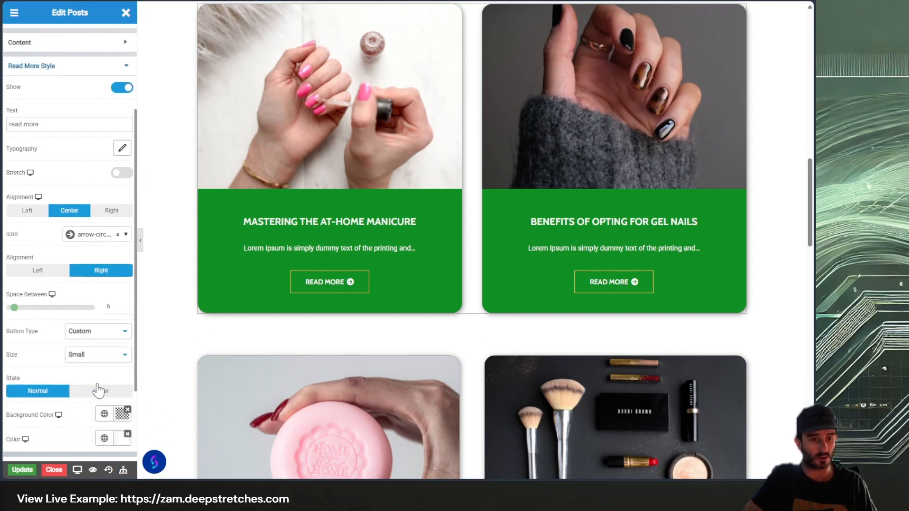
scroll(93, 404, down, 2)
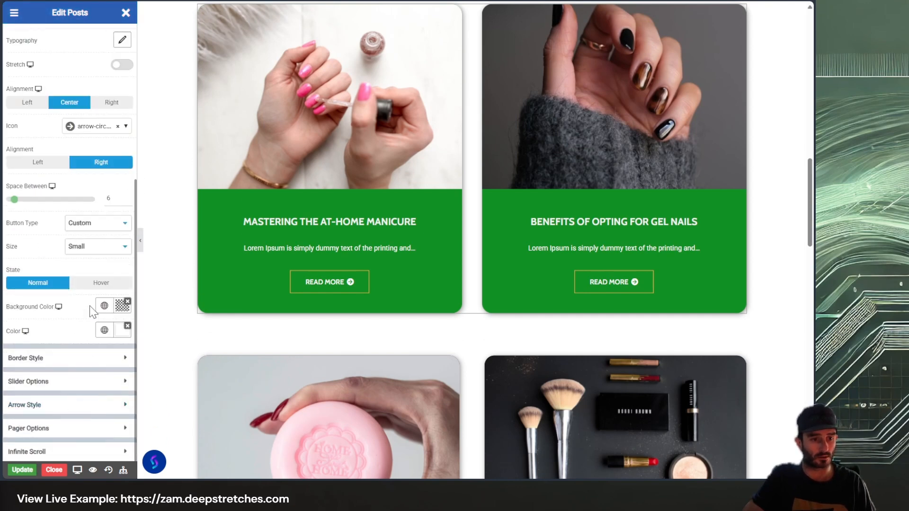
scroll(53, 258, up, 2)
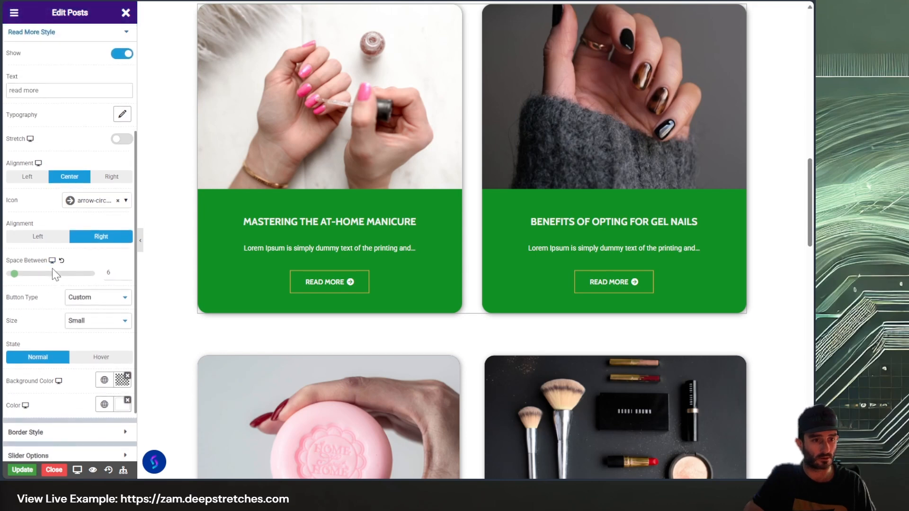
scroll(61, 262, up, 2)
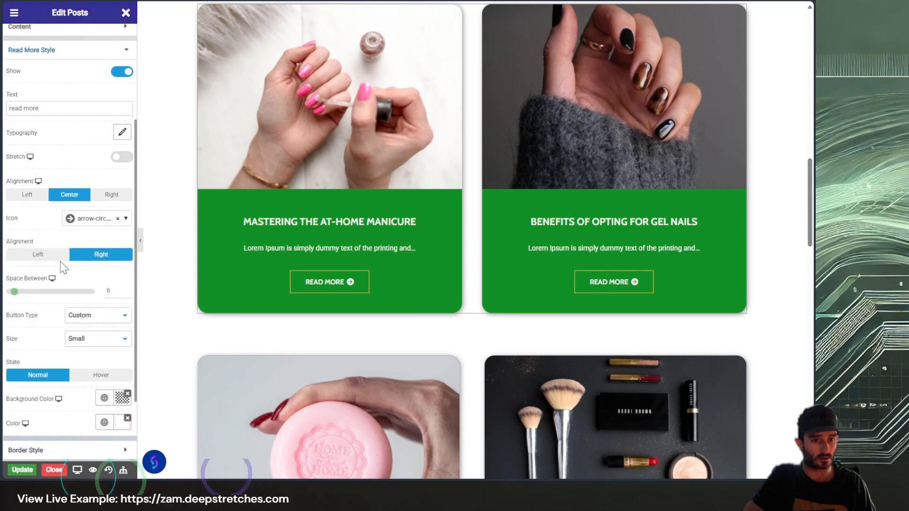
scroll(60, 261, up, 1)
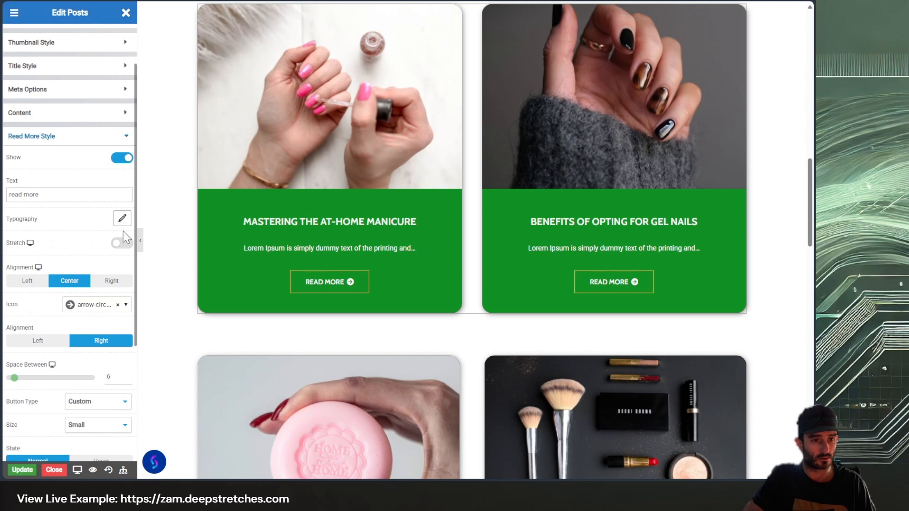
scroll(87, 307, down, 5)
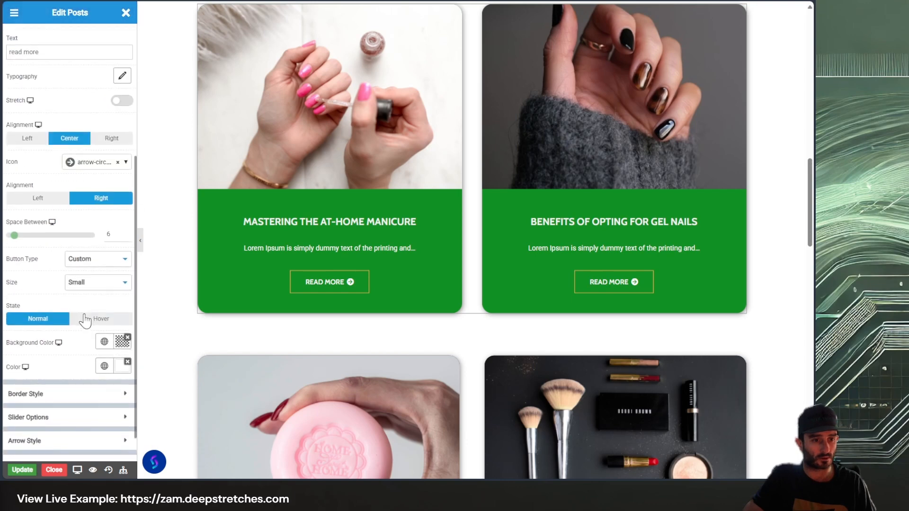
click(104, 358)
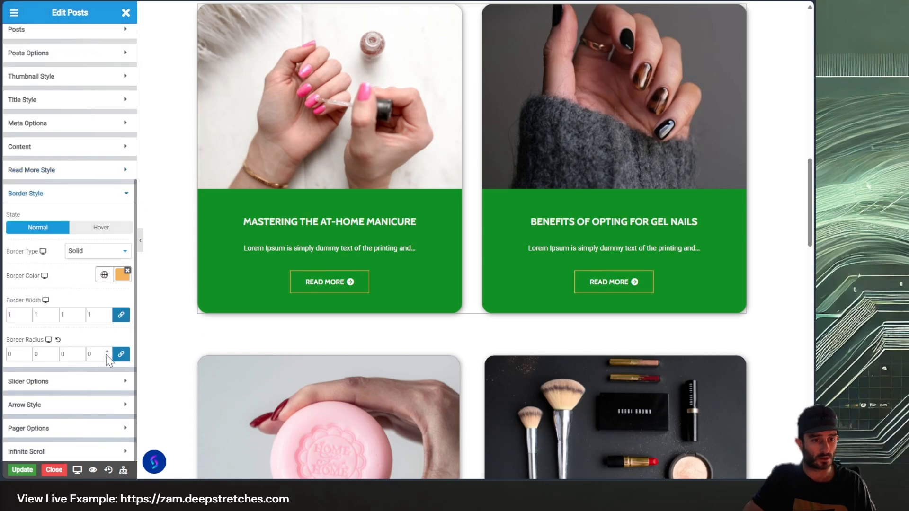
click(105, 276)
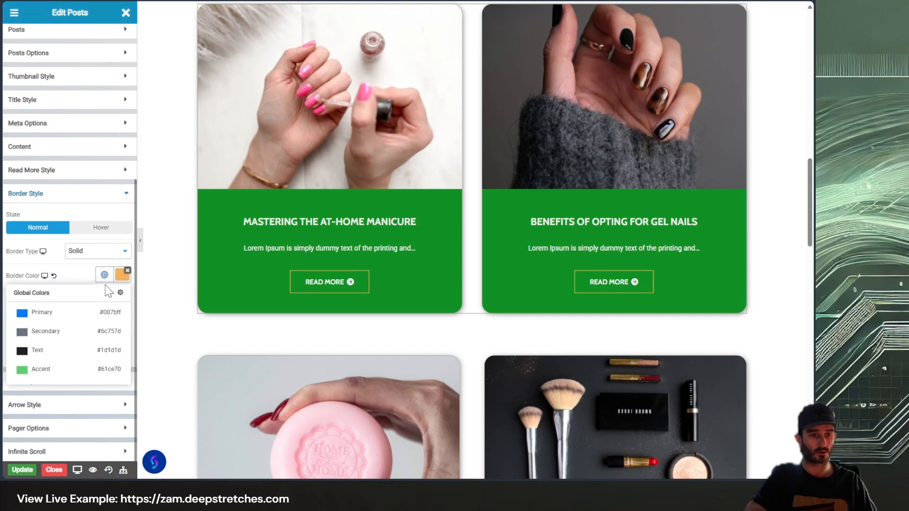
click(119, 277)
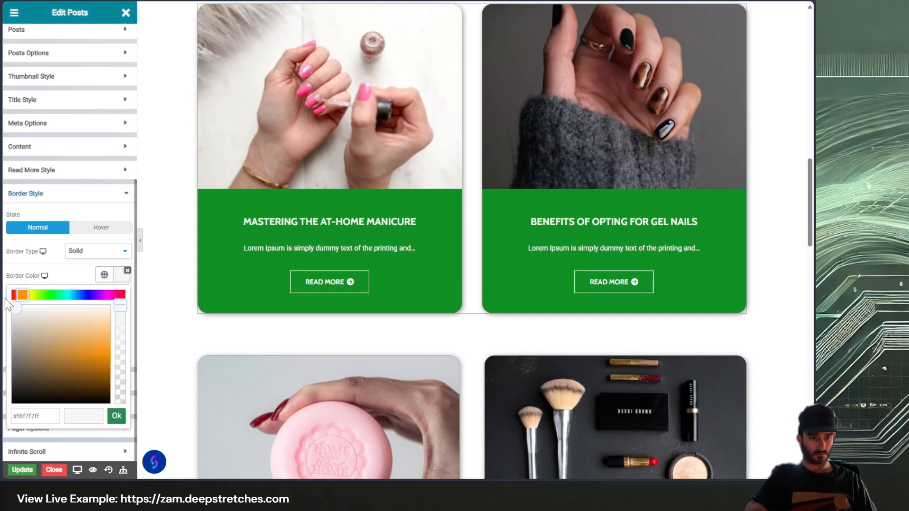
Step: Set the Read More button border color of the first posts block's blue cards to off-white, #f3f2f1
scroll(512, 303, up, 8)
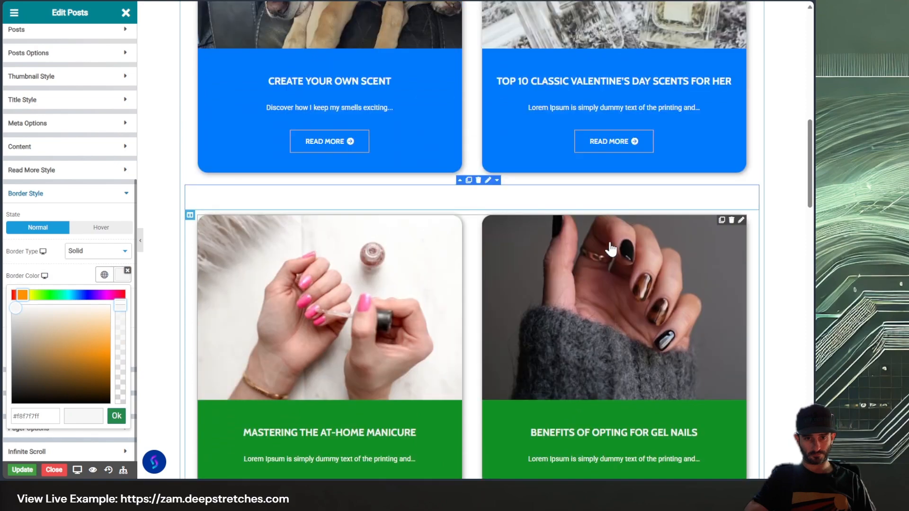
scroll(768, 118, up, 3)
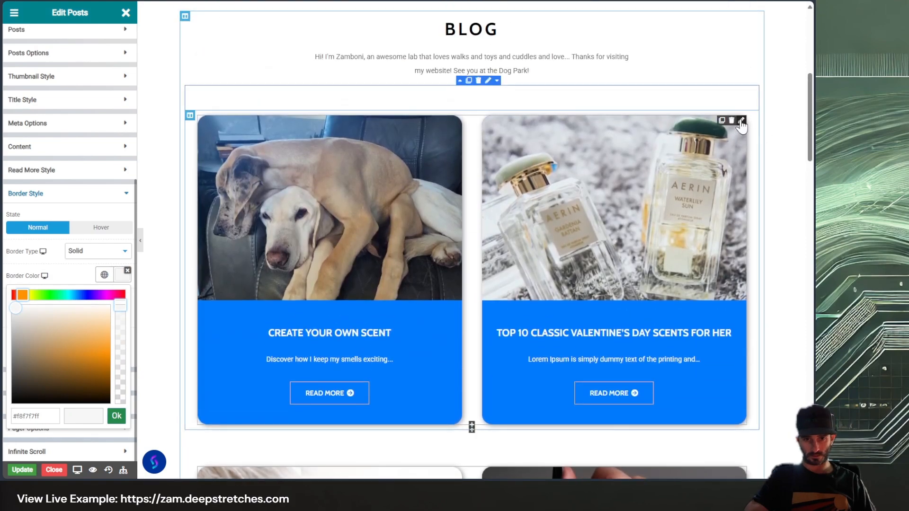
click(249, 291)
scroll(93, 345, down, 3)
click(86, 355)
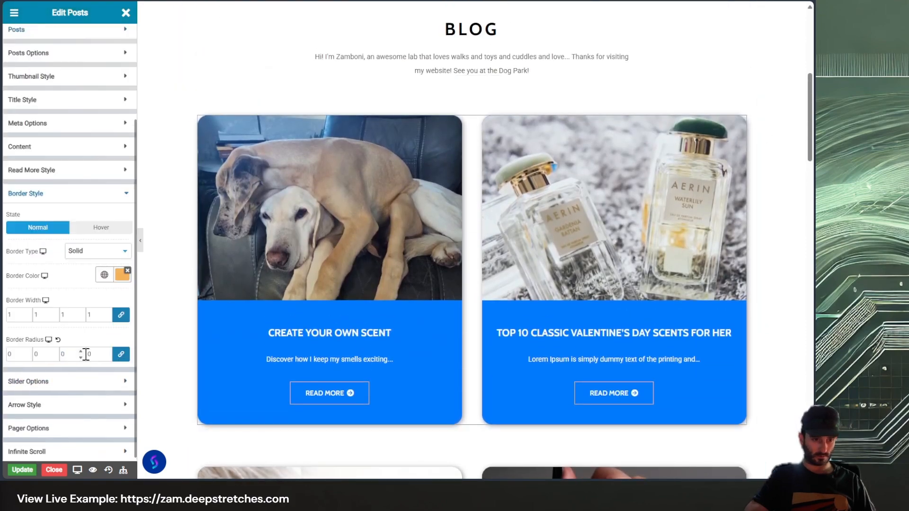
click(105, 276)
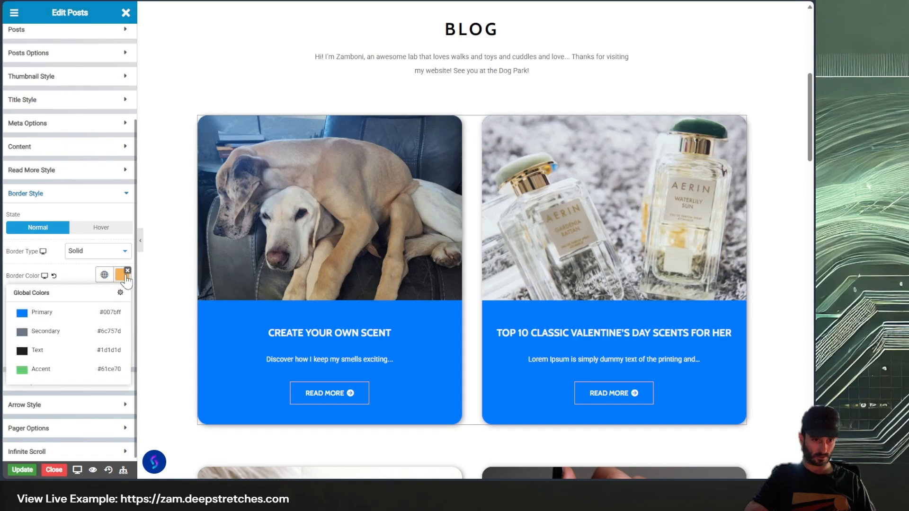
click(124, 276)
drag(51, 327, 8, 297)
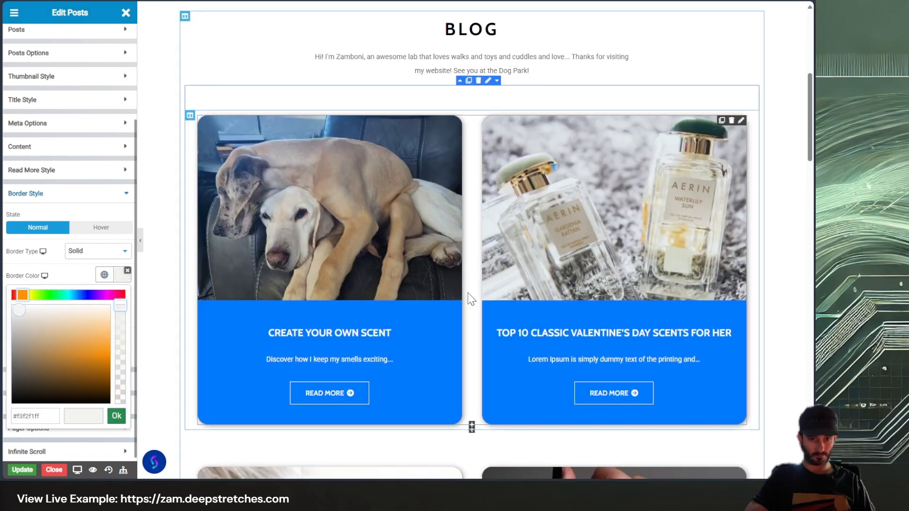
click(117, 416)
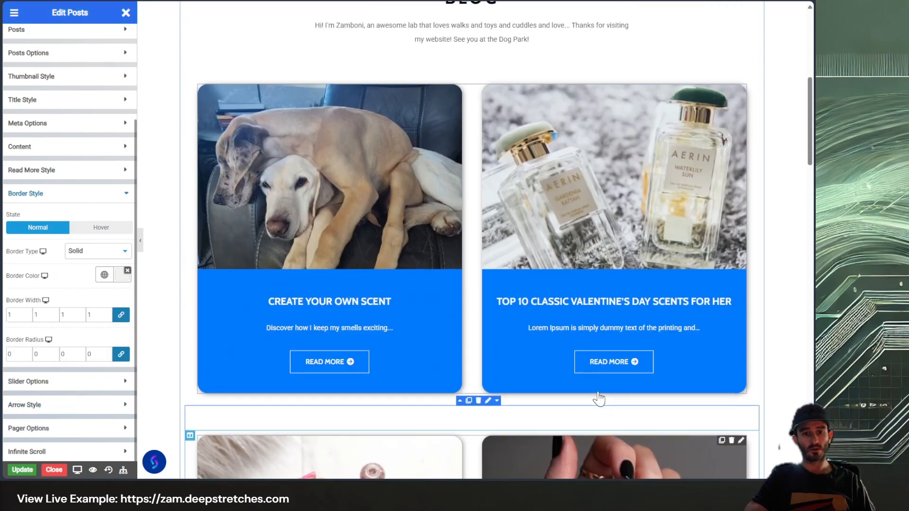
Step: Save the home page changes and review the recolored blog cards on the site's home page in the other browser tab
scroll(600, 400, down, 5)
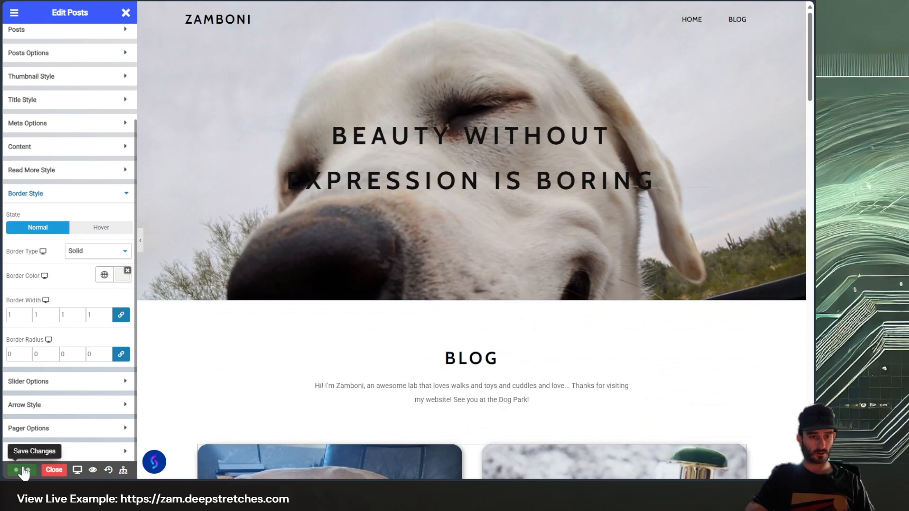
key(ctrl+Tab)
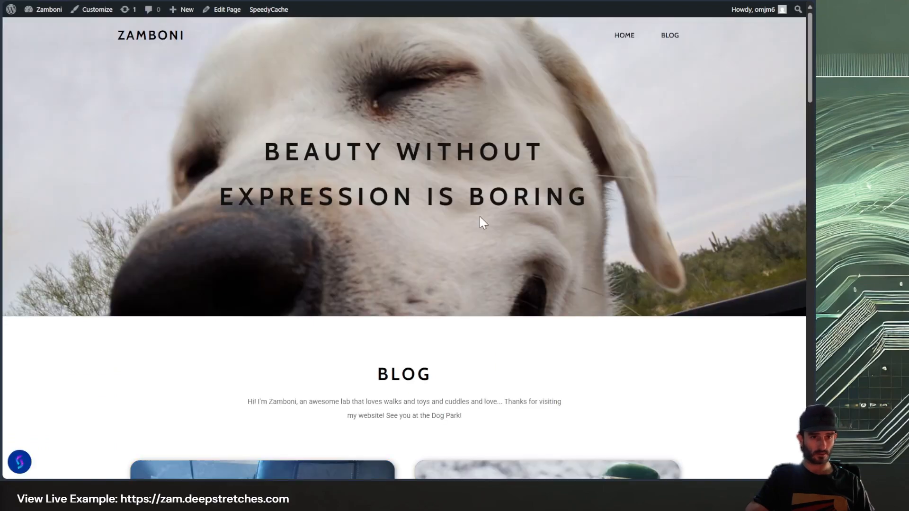
scroll(547, 244, down, 10)
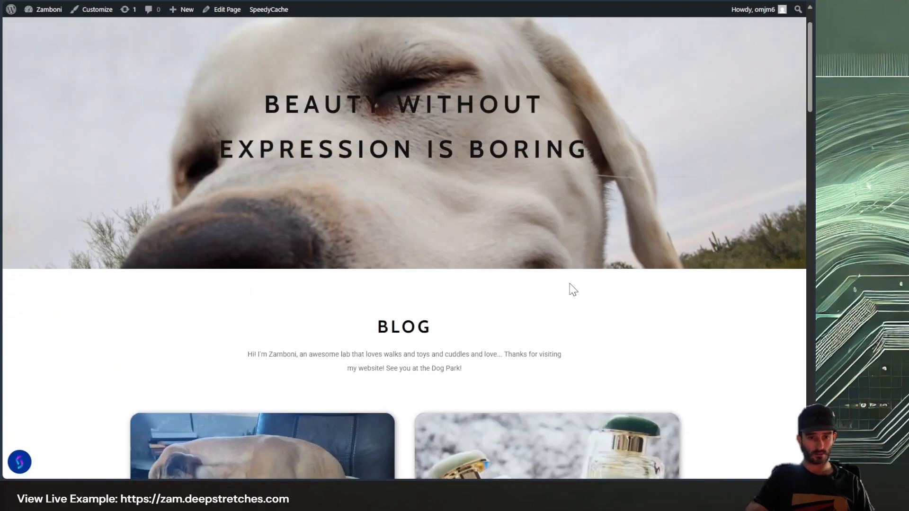
scroll(597, 296, down, 10)
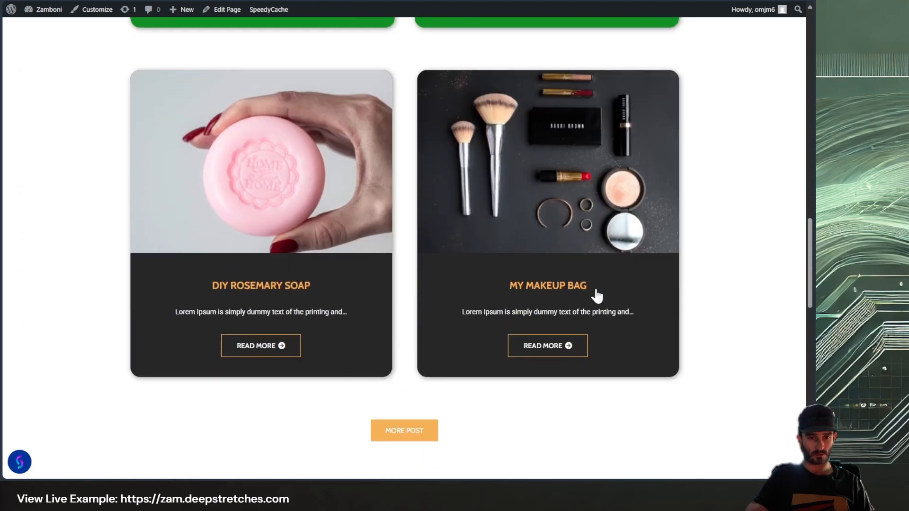
scroll(597, 296, up, 20)
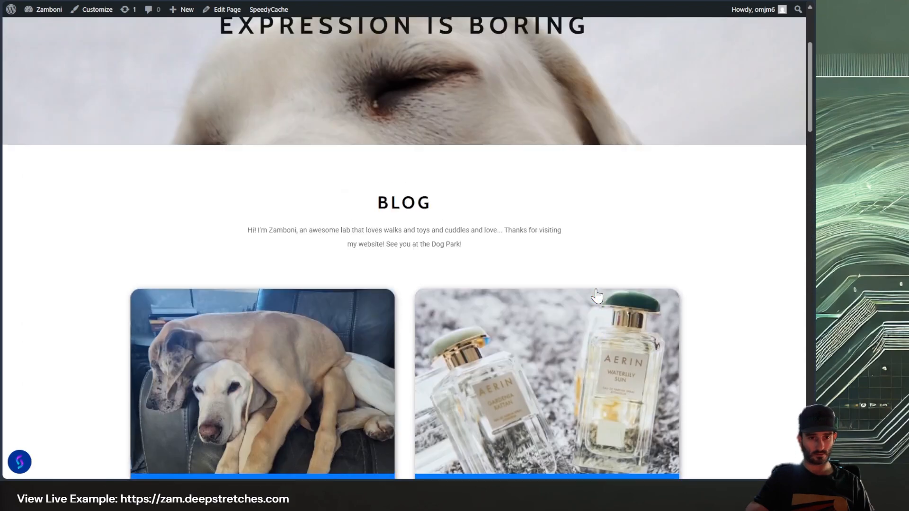